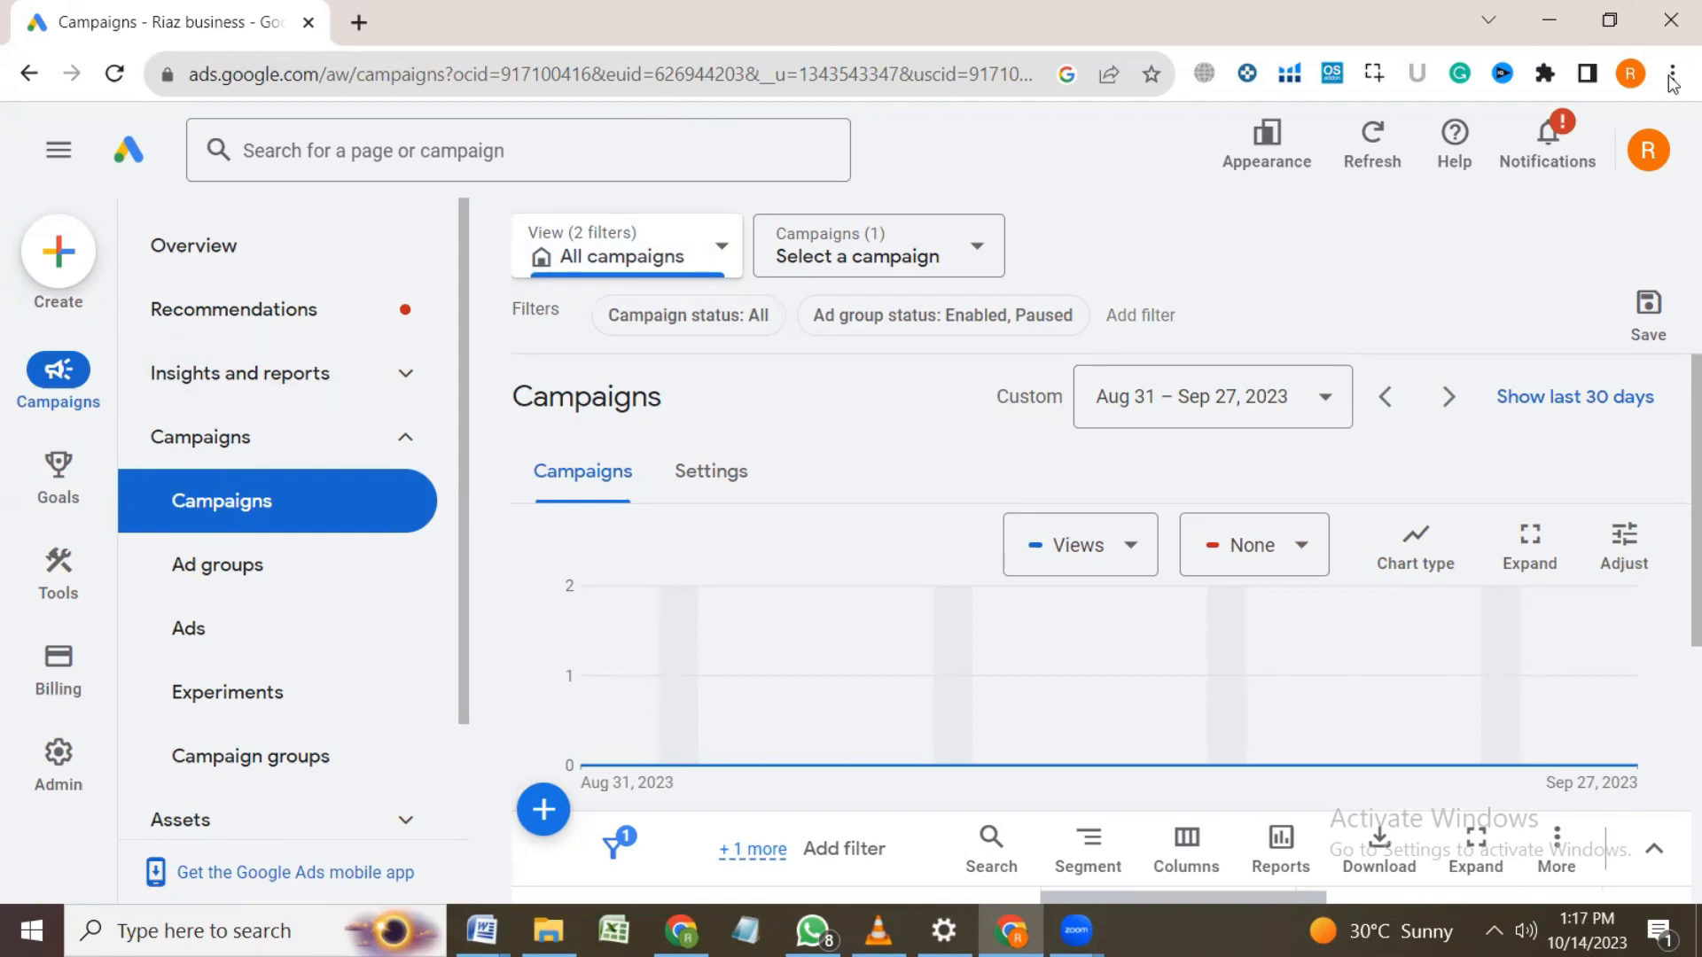
Step: Open Keyword Planner from the planning tools and start discovering new keywords
mouse_move(55, 596)
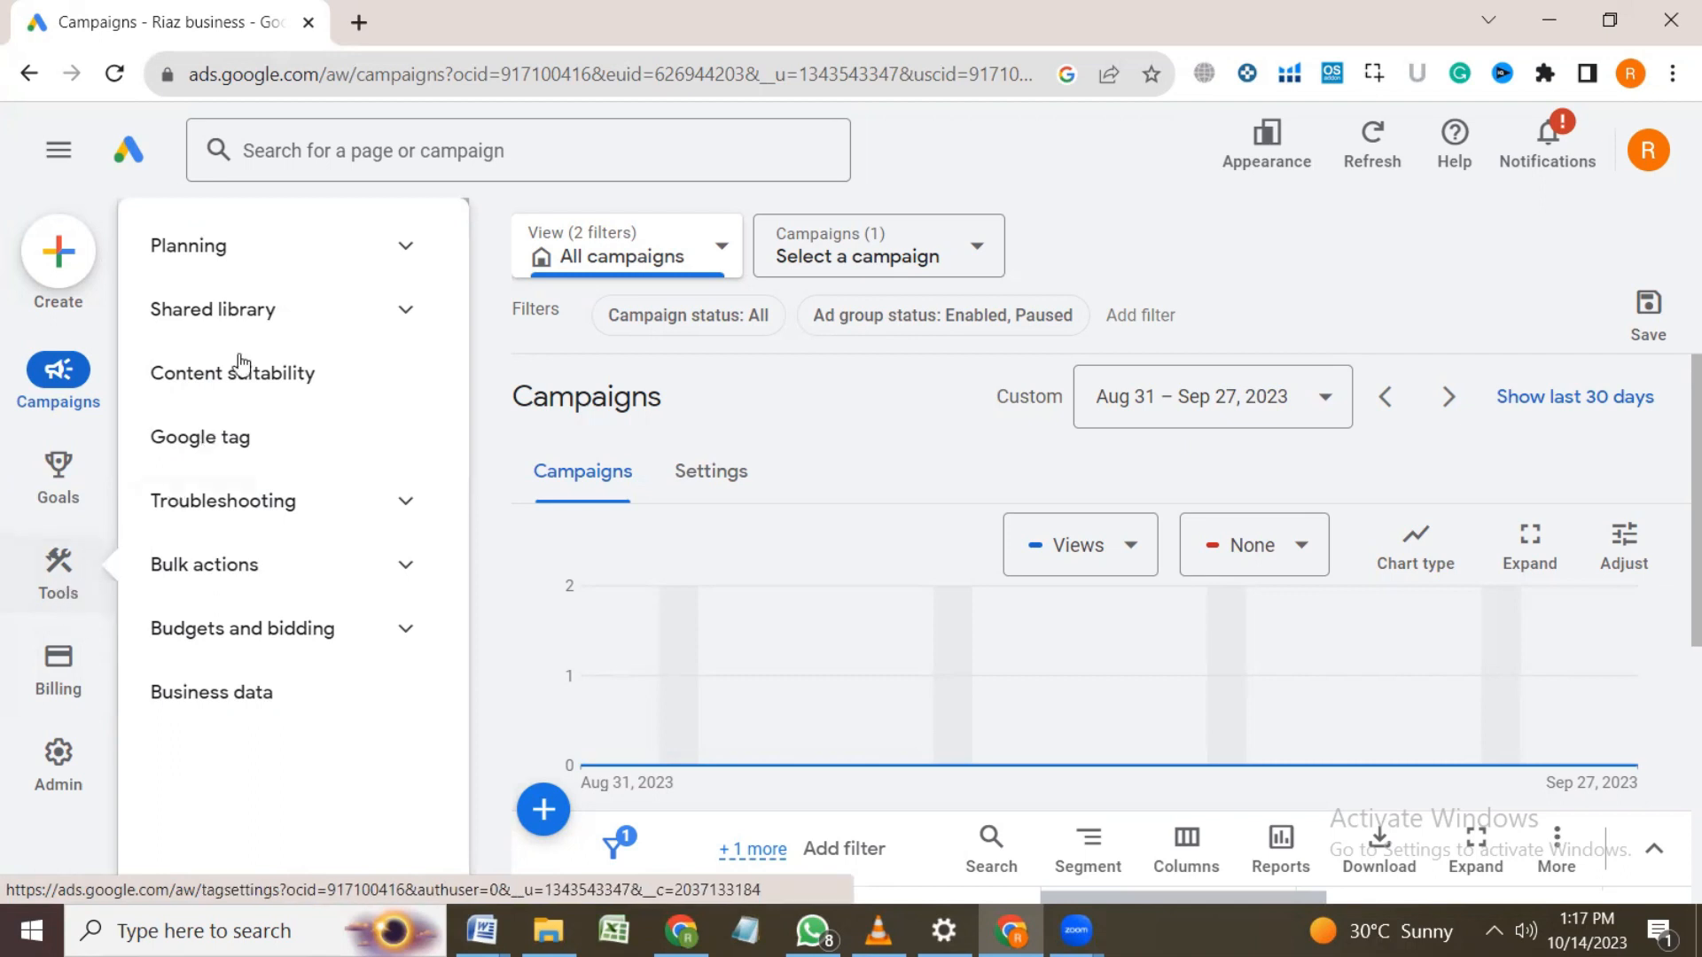
click(407, 261)
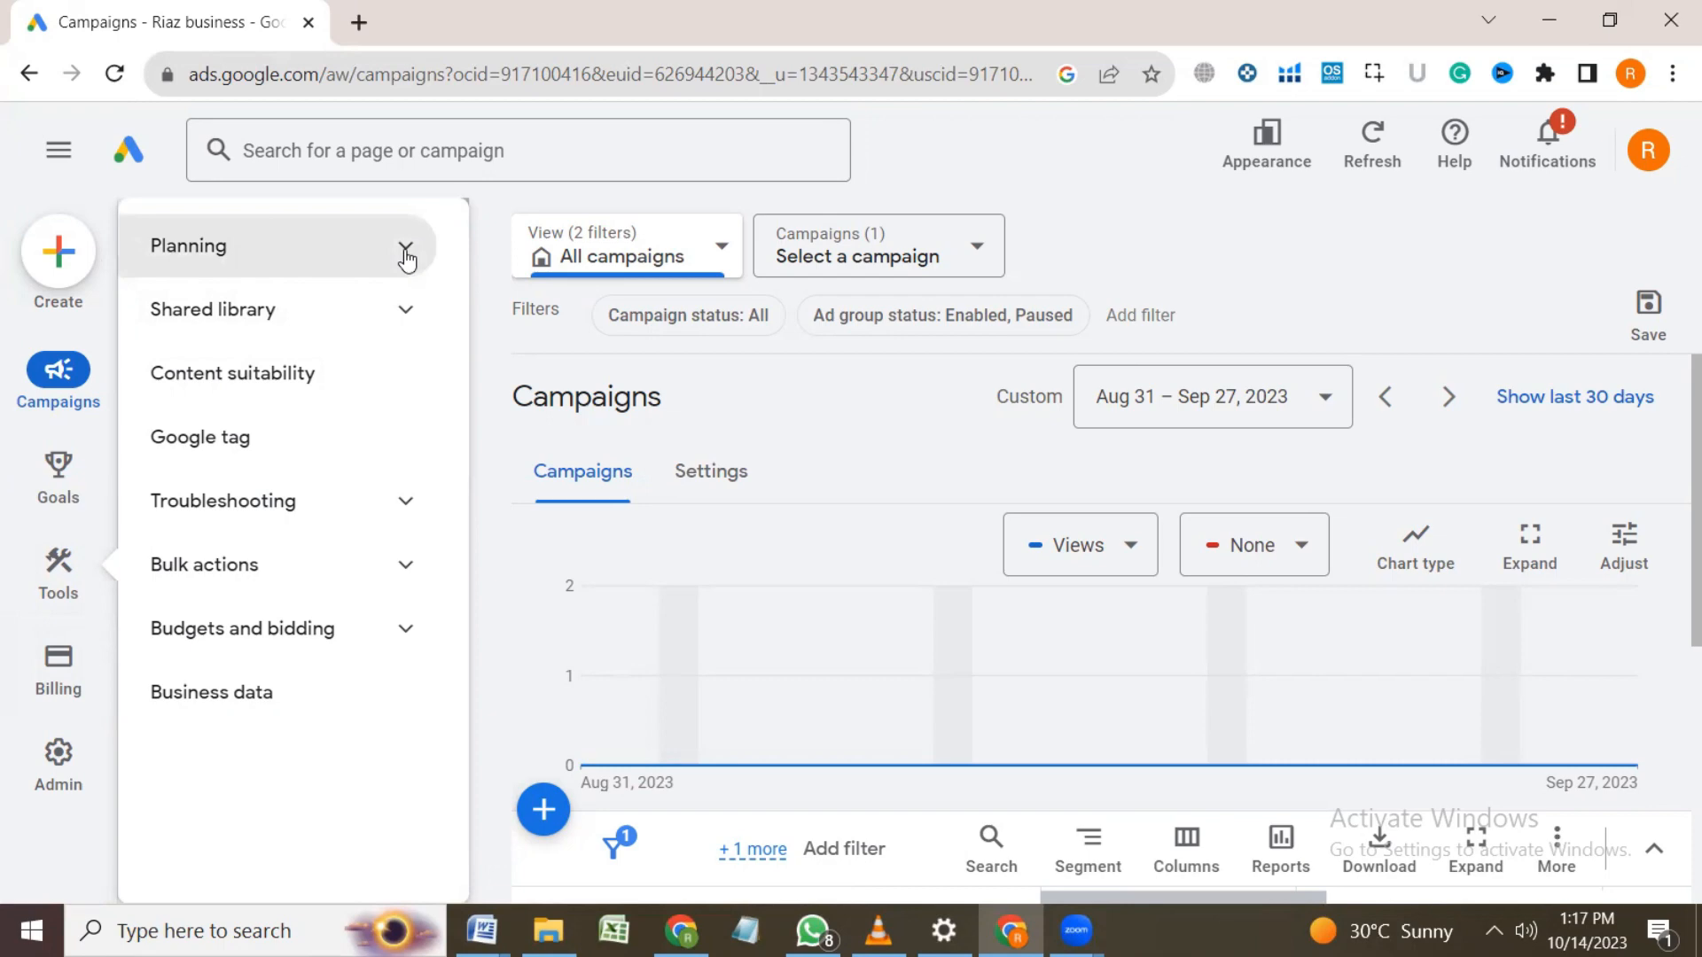
click(407, 257)
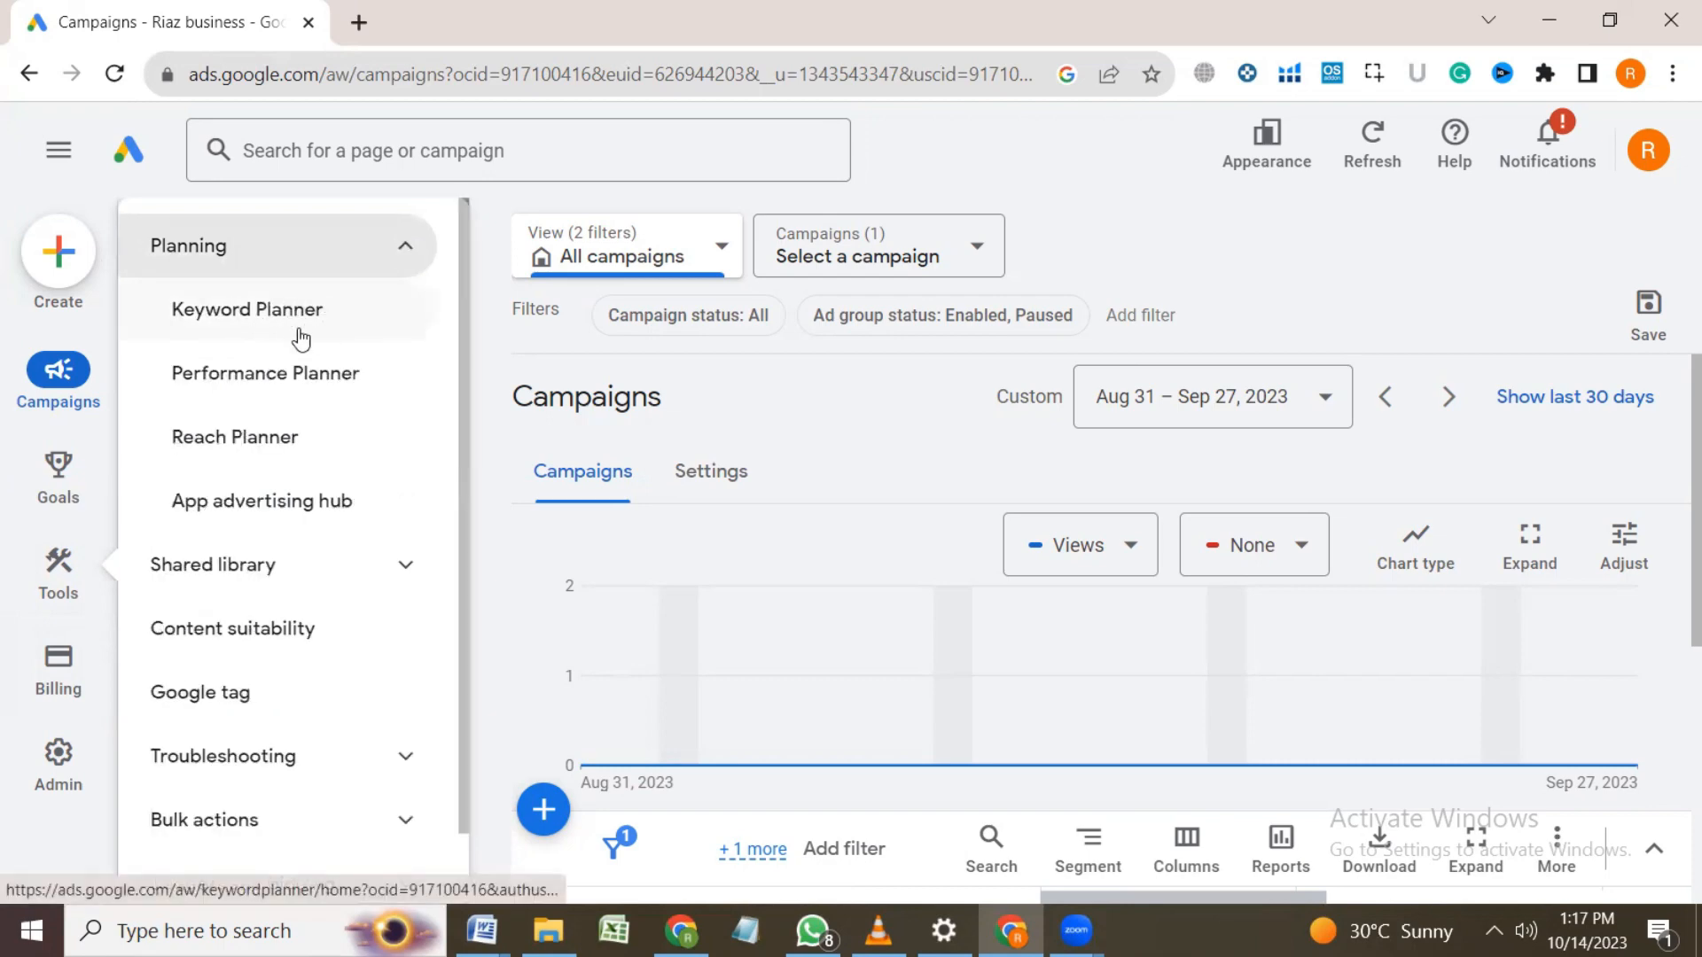
click(270, 332)
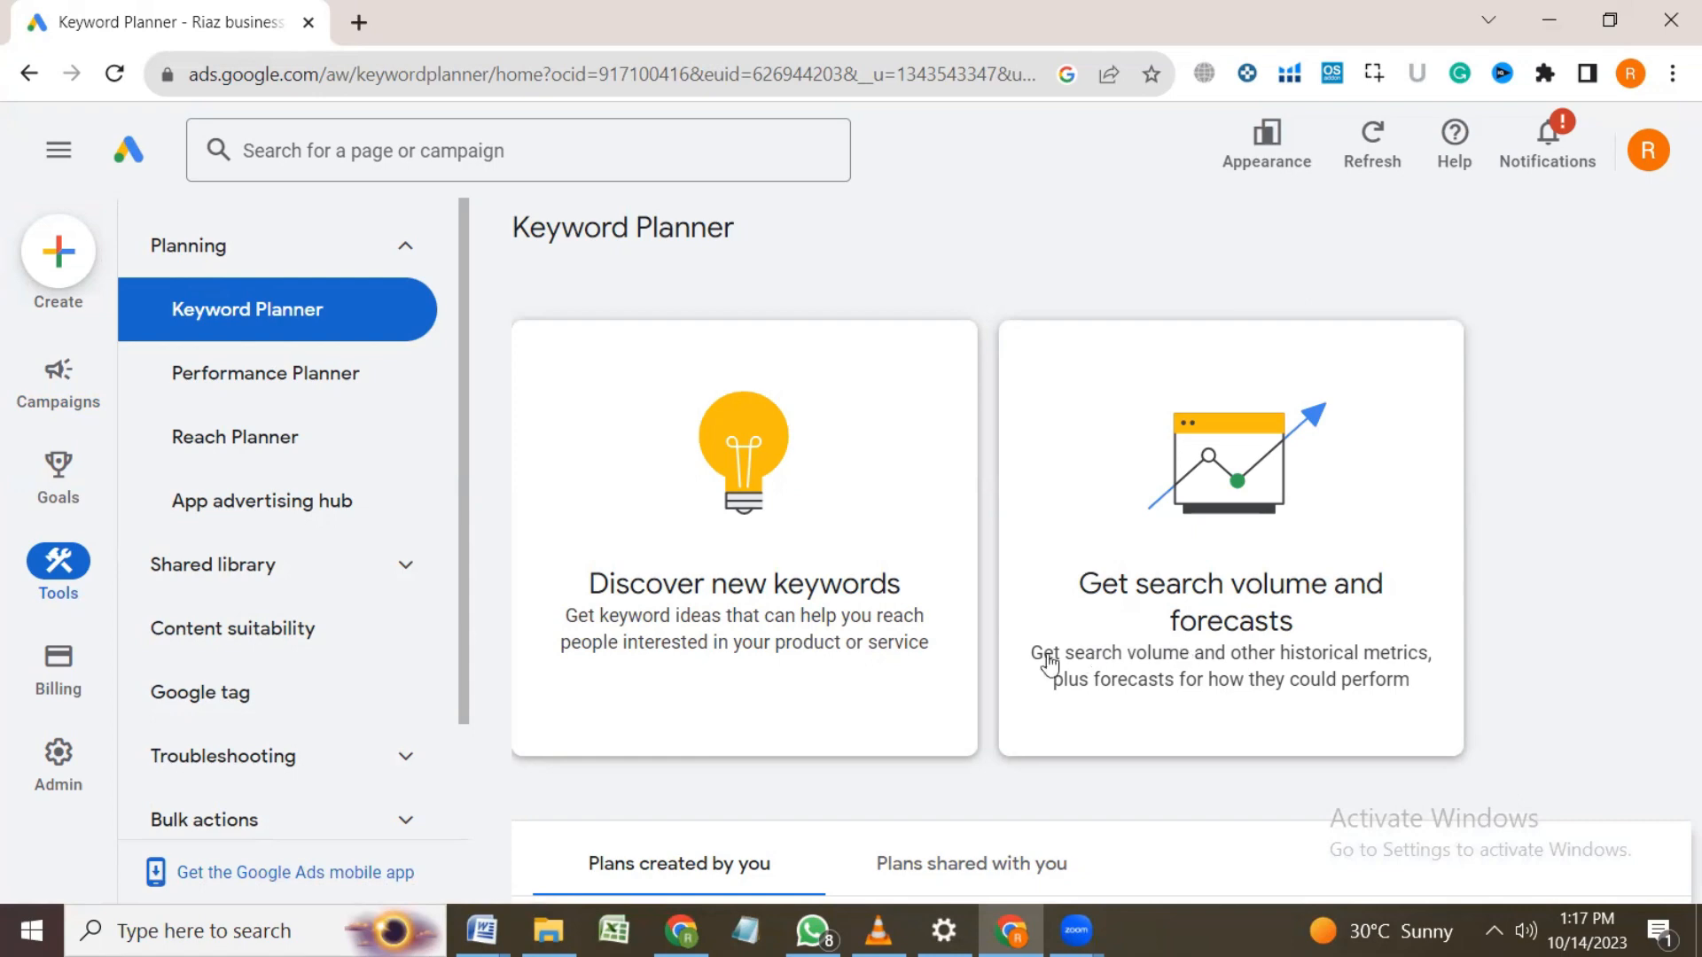
click(808, 581)
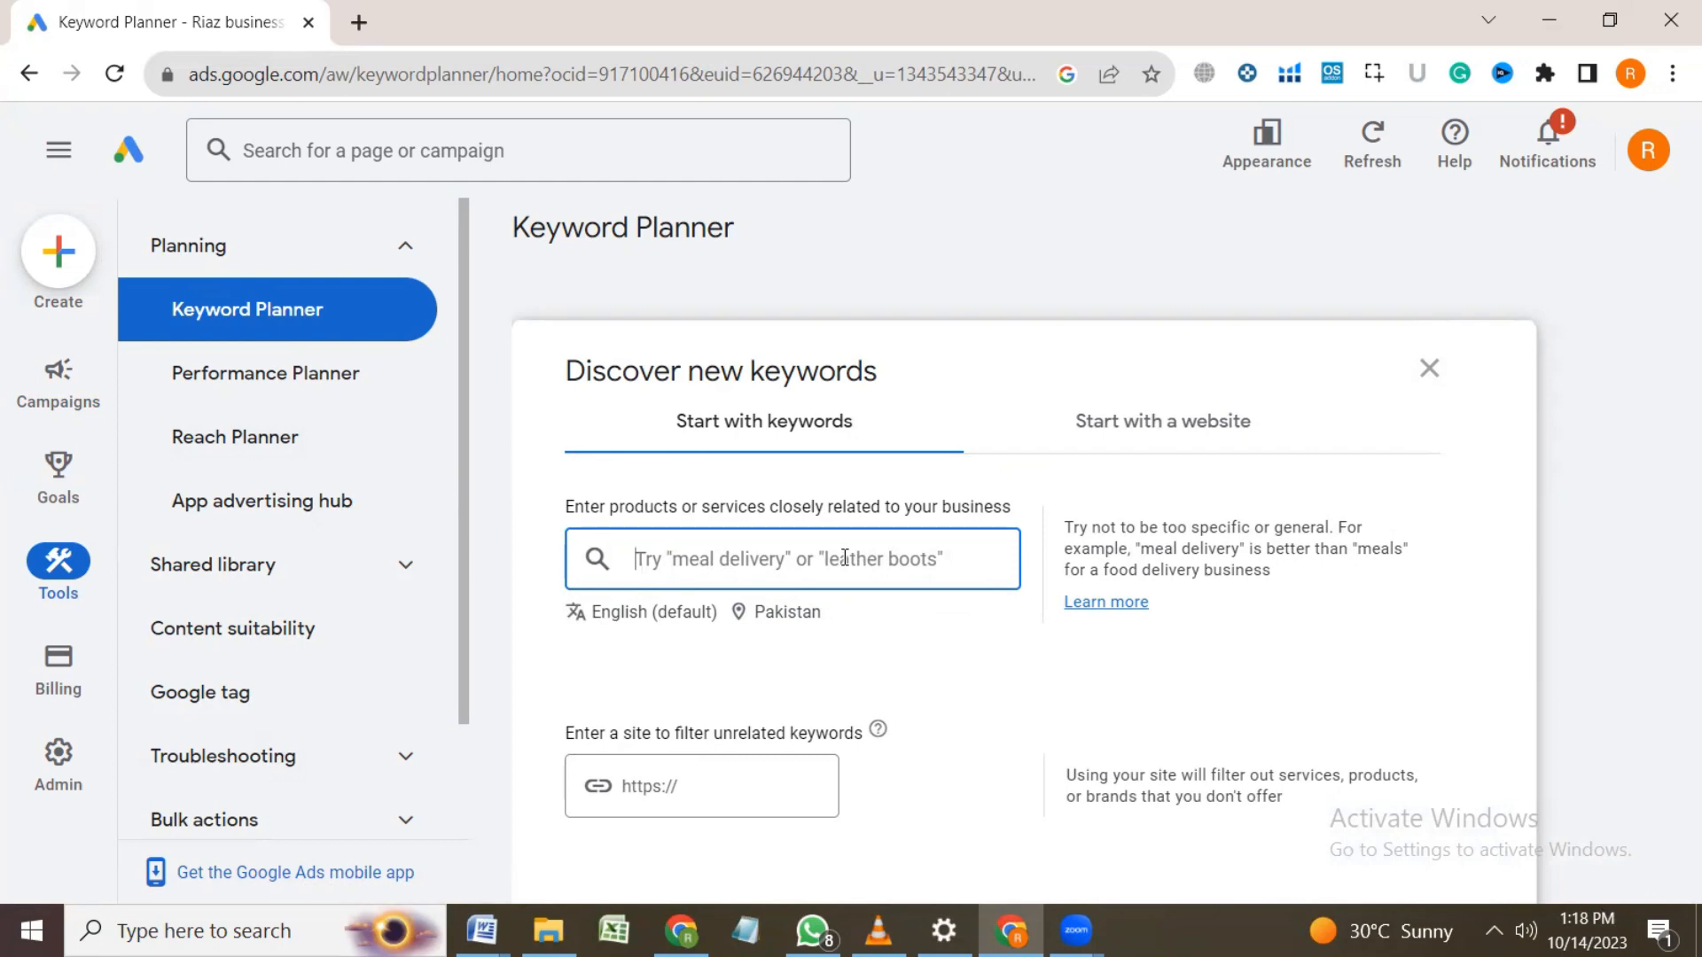
Step: Add "Digital marketing agency" as the starting keyword and get the keyword ideas for it
text(D)
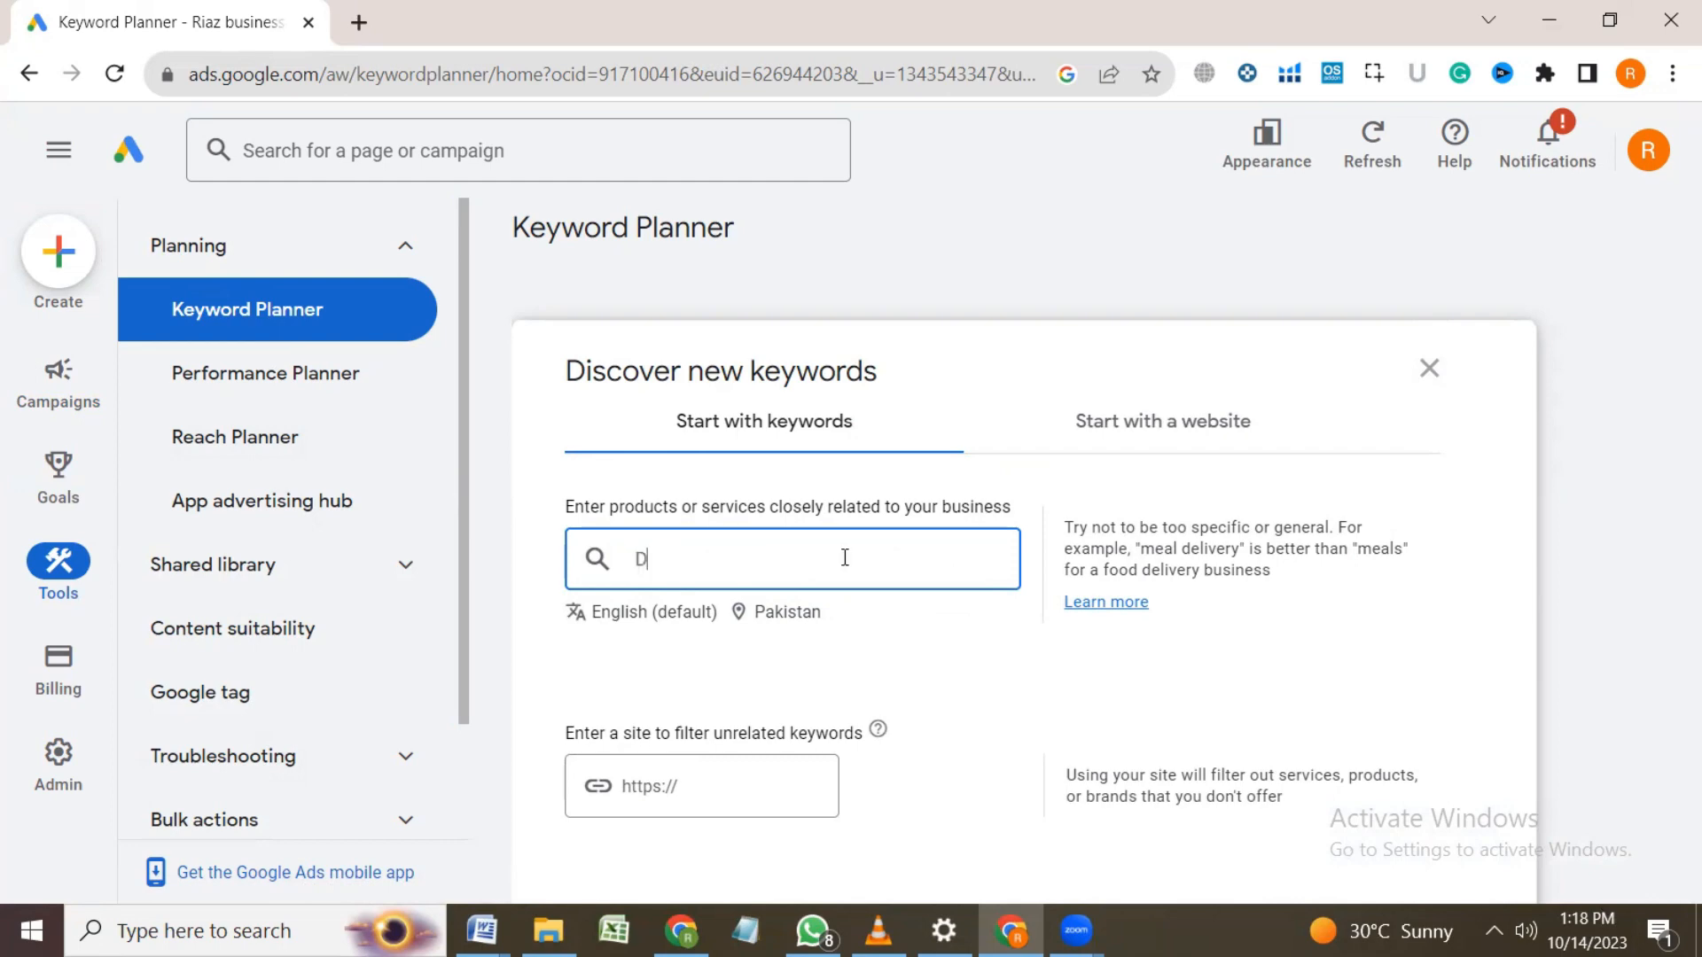
text(igital marketing ag)
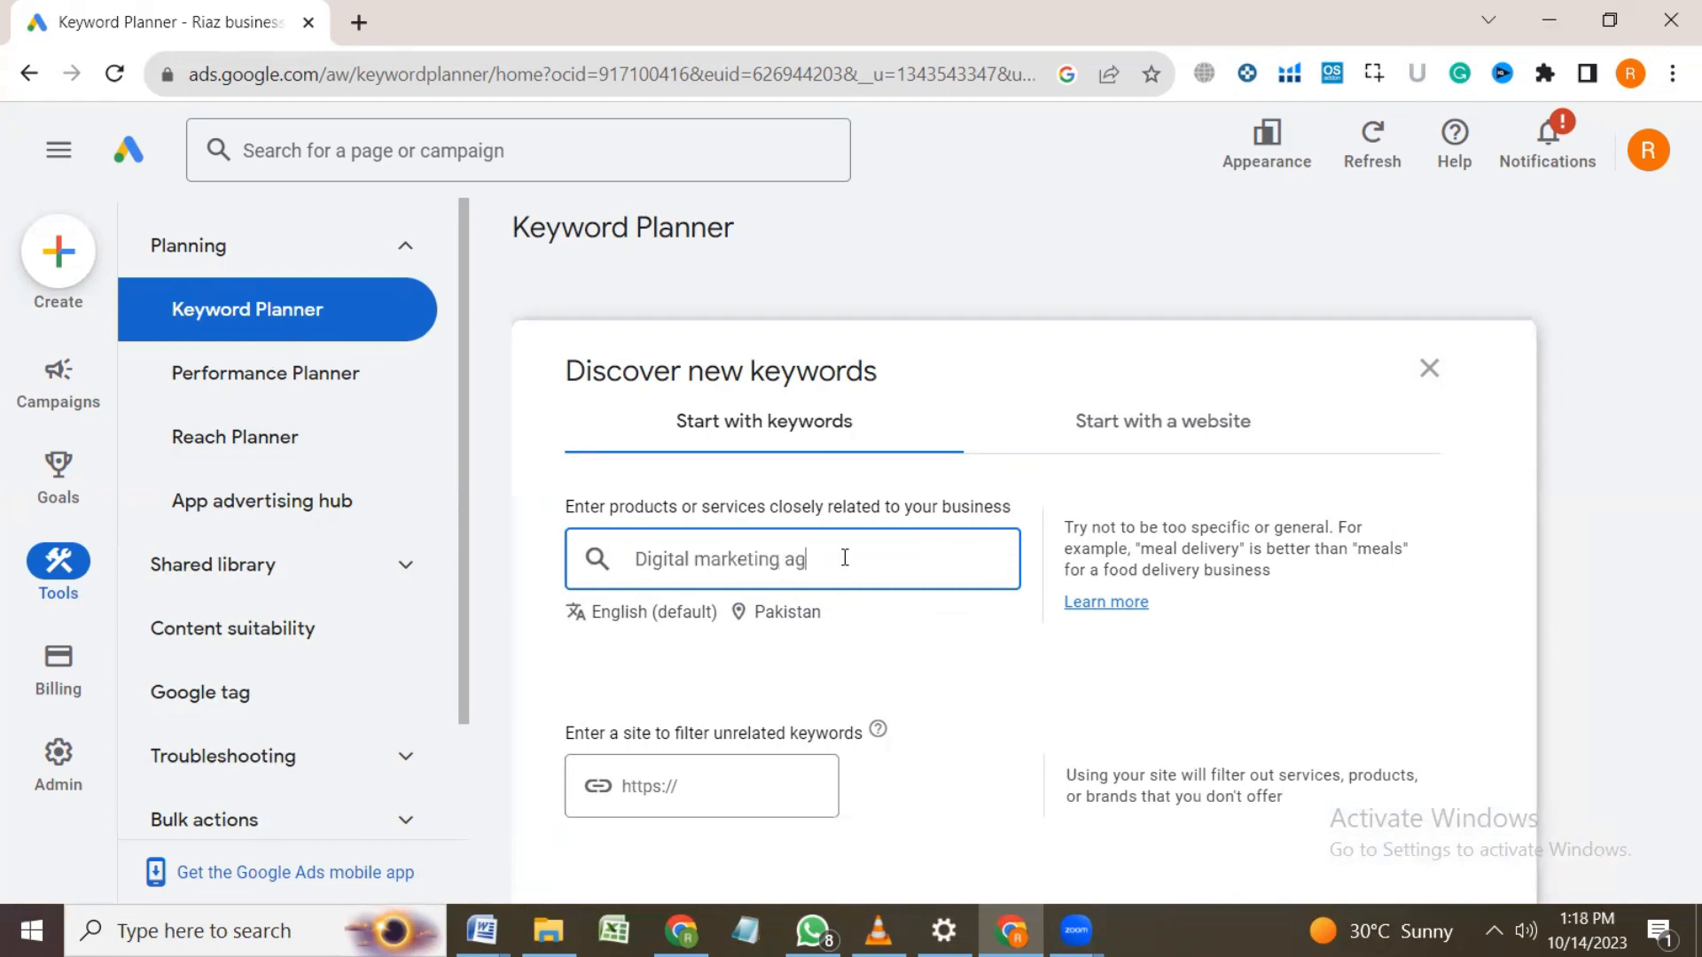
text(ency)
key(Return)
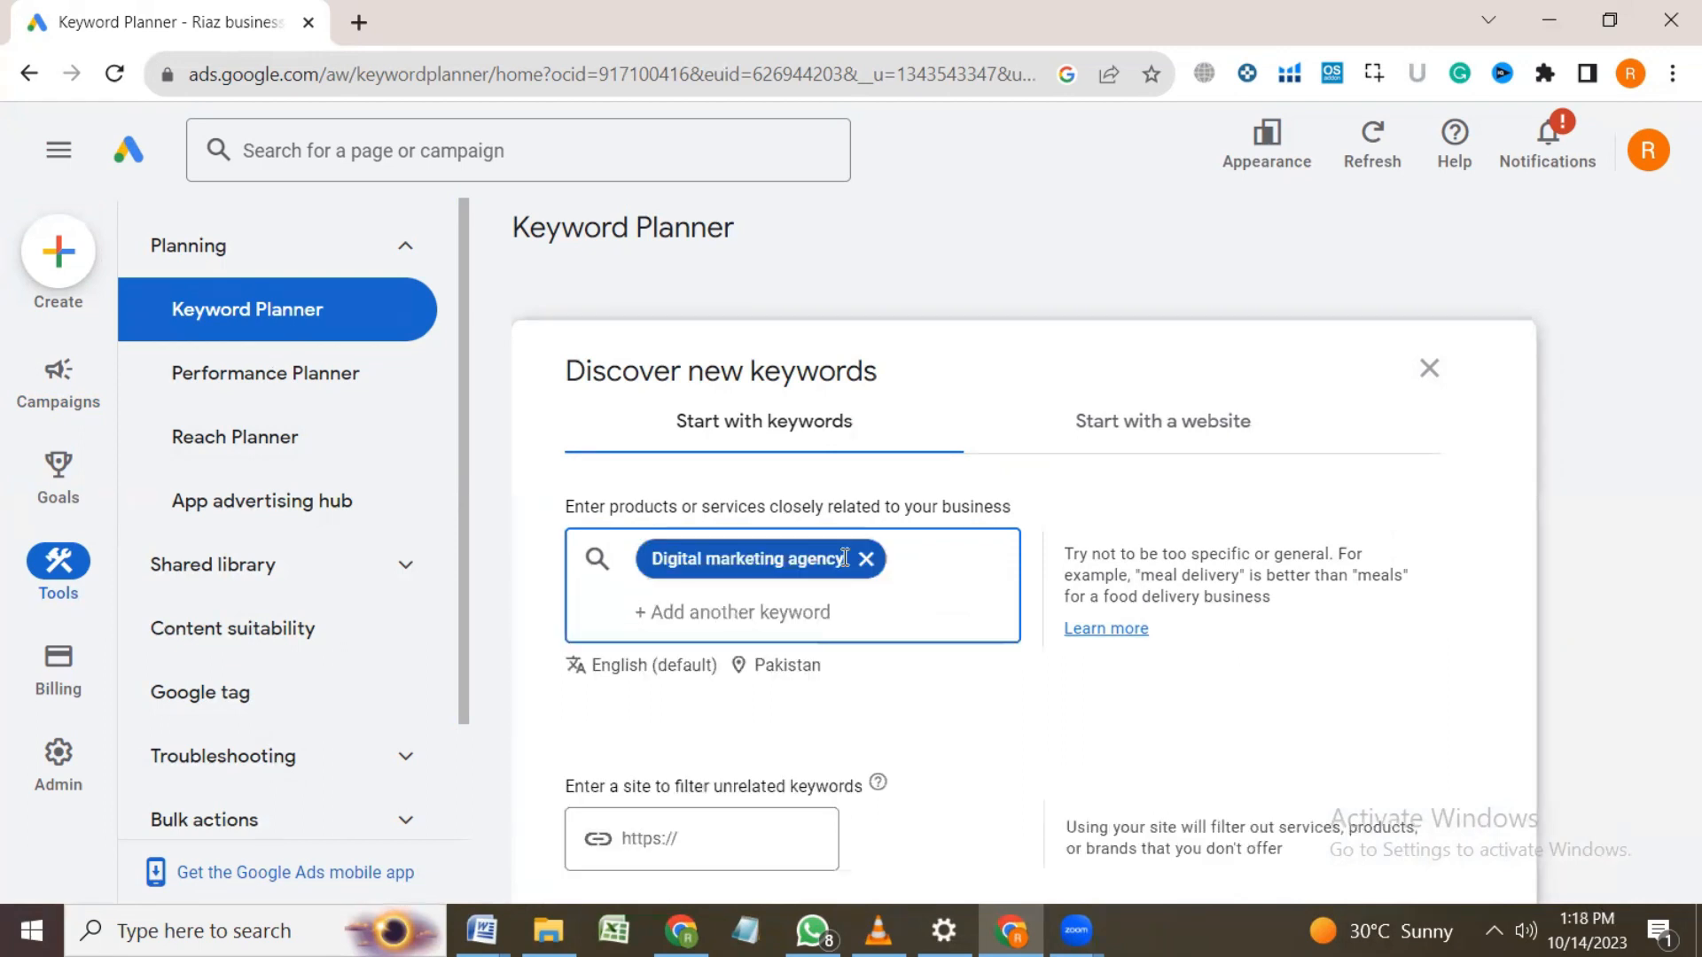
scroll(758, 682, down, 3)
scroll(752, 656, up, 3)
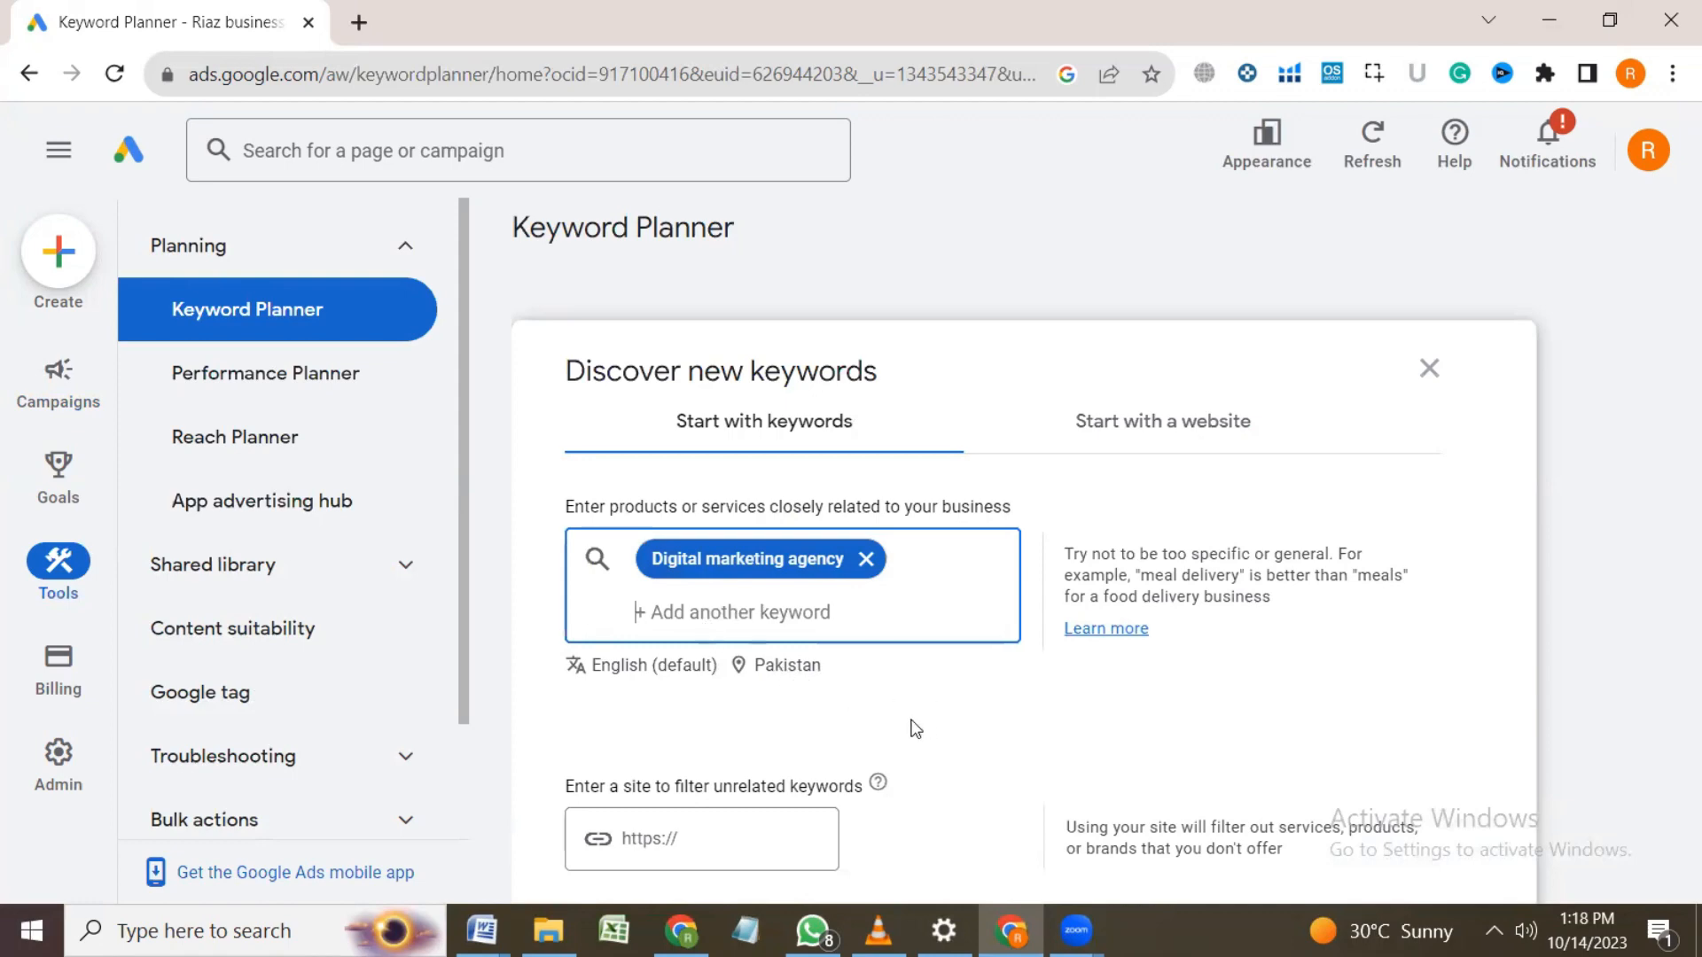
scroll(912, 726, down, 3)
click(645, 649)
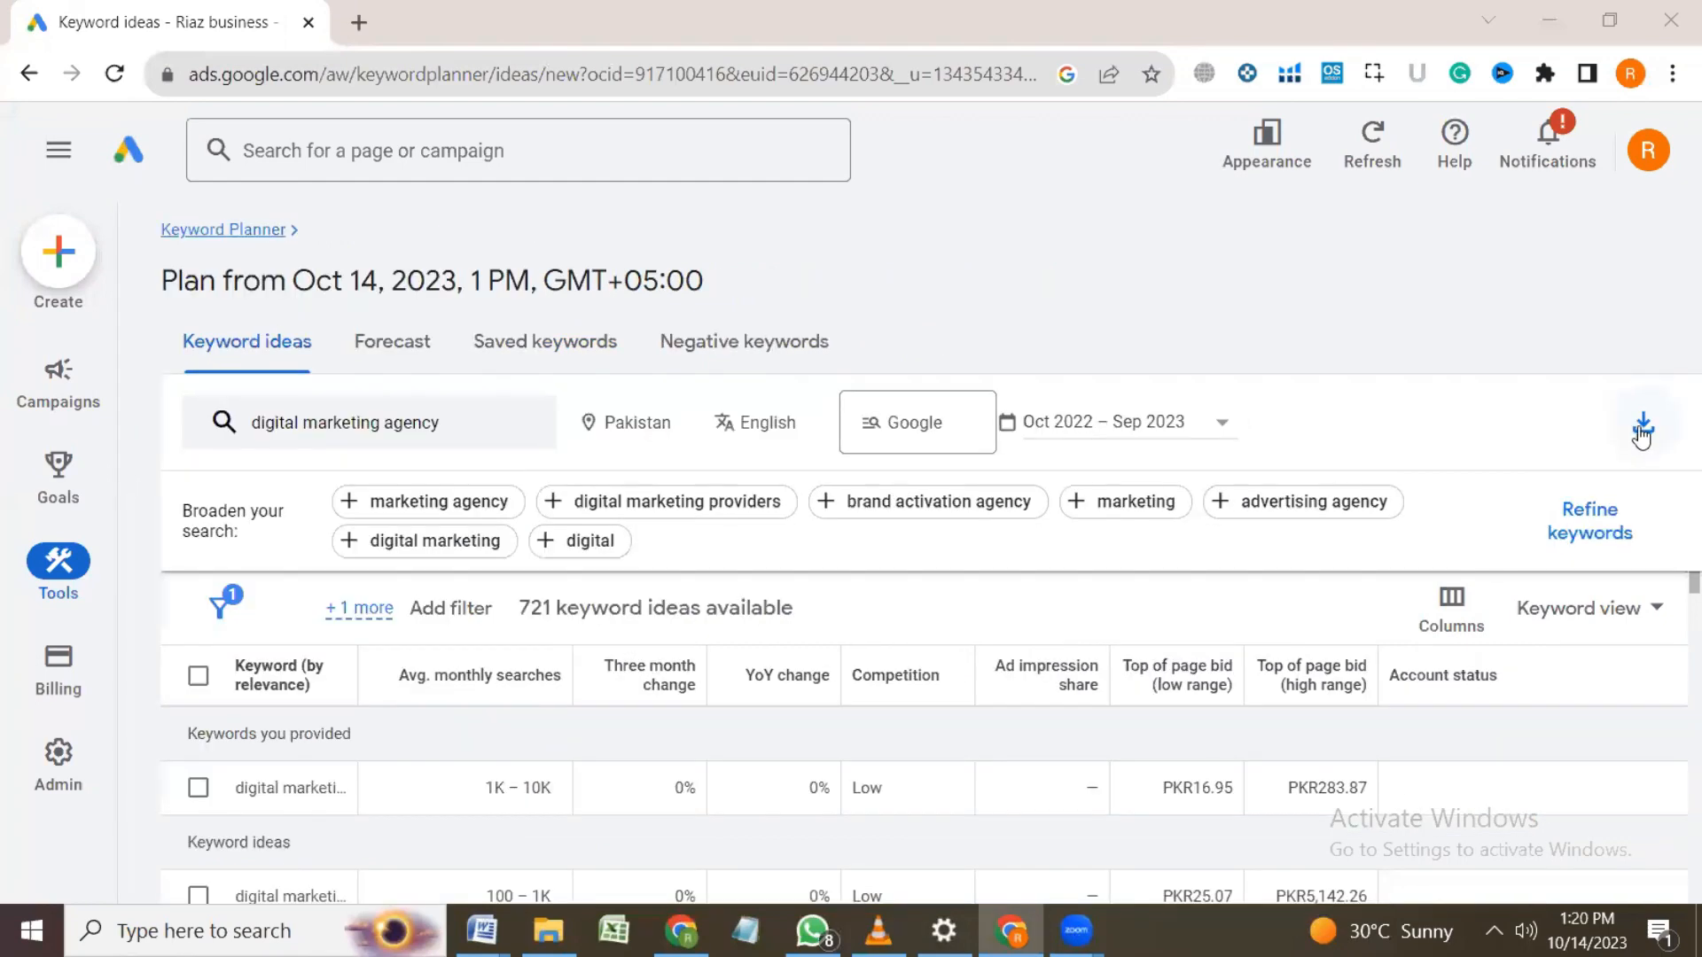
Step: Download the keyword ideas to Google Sheets as "Keyword Stats 2023-10-14 at 13_20_58" in My Drive
click(1642, 428)
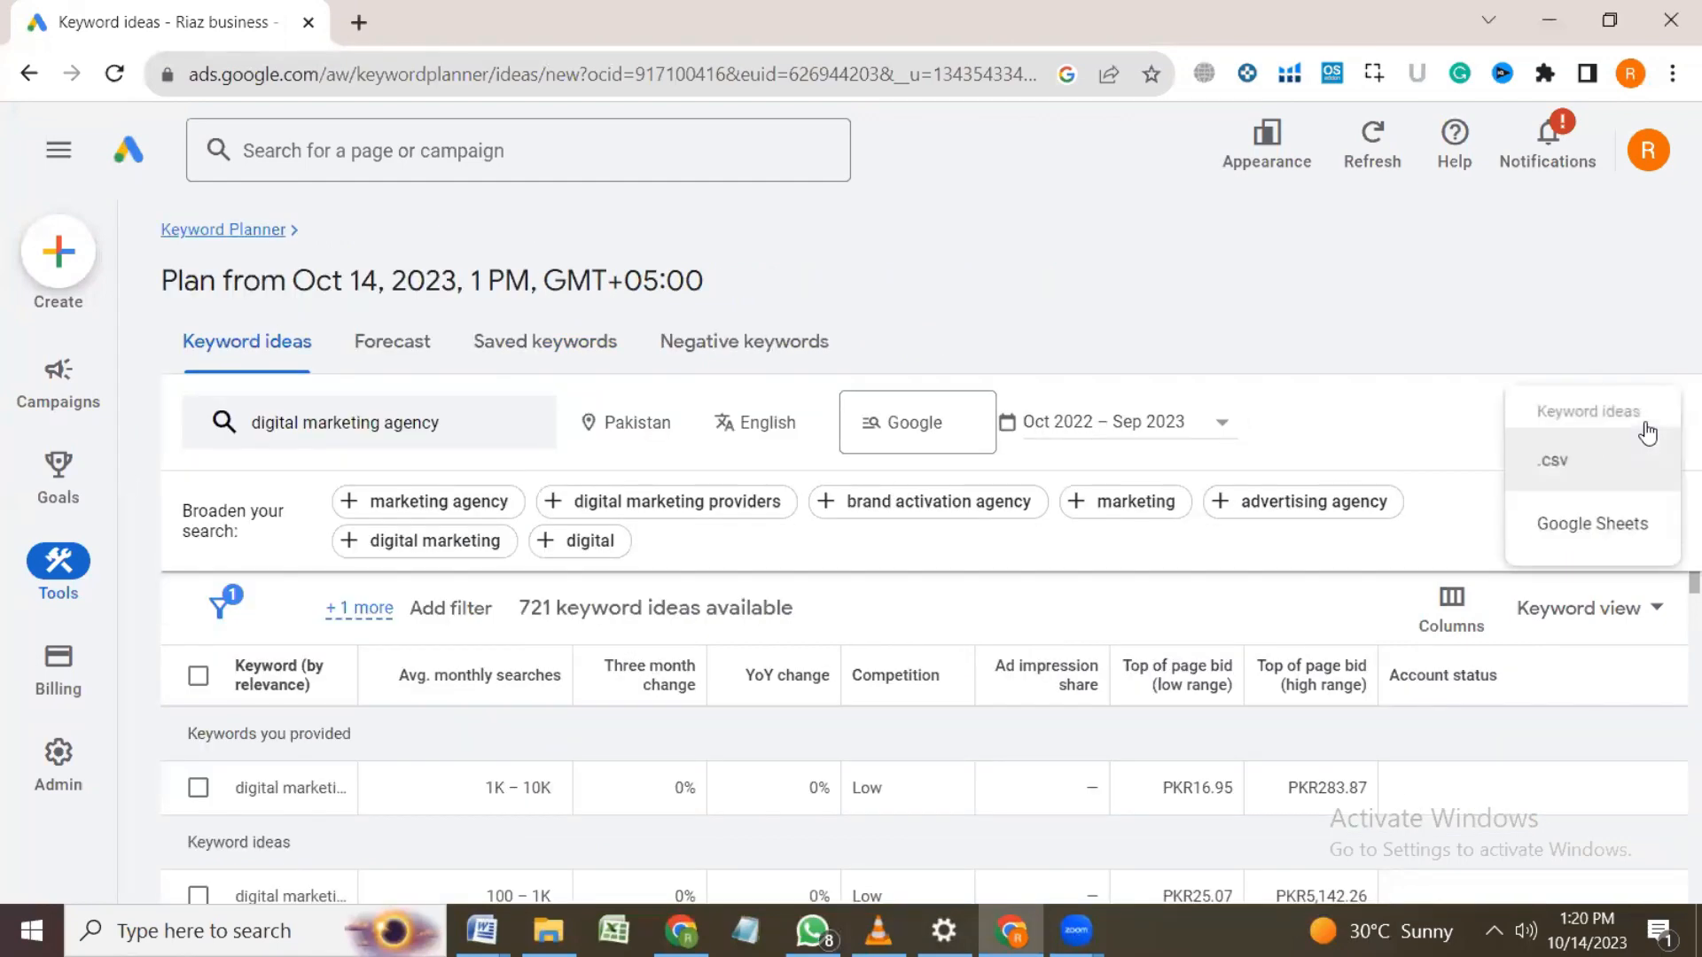
click(1609, 532)
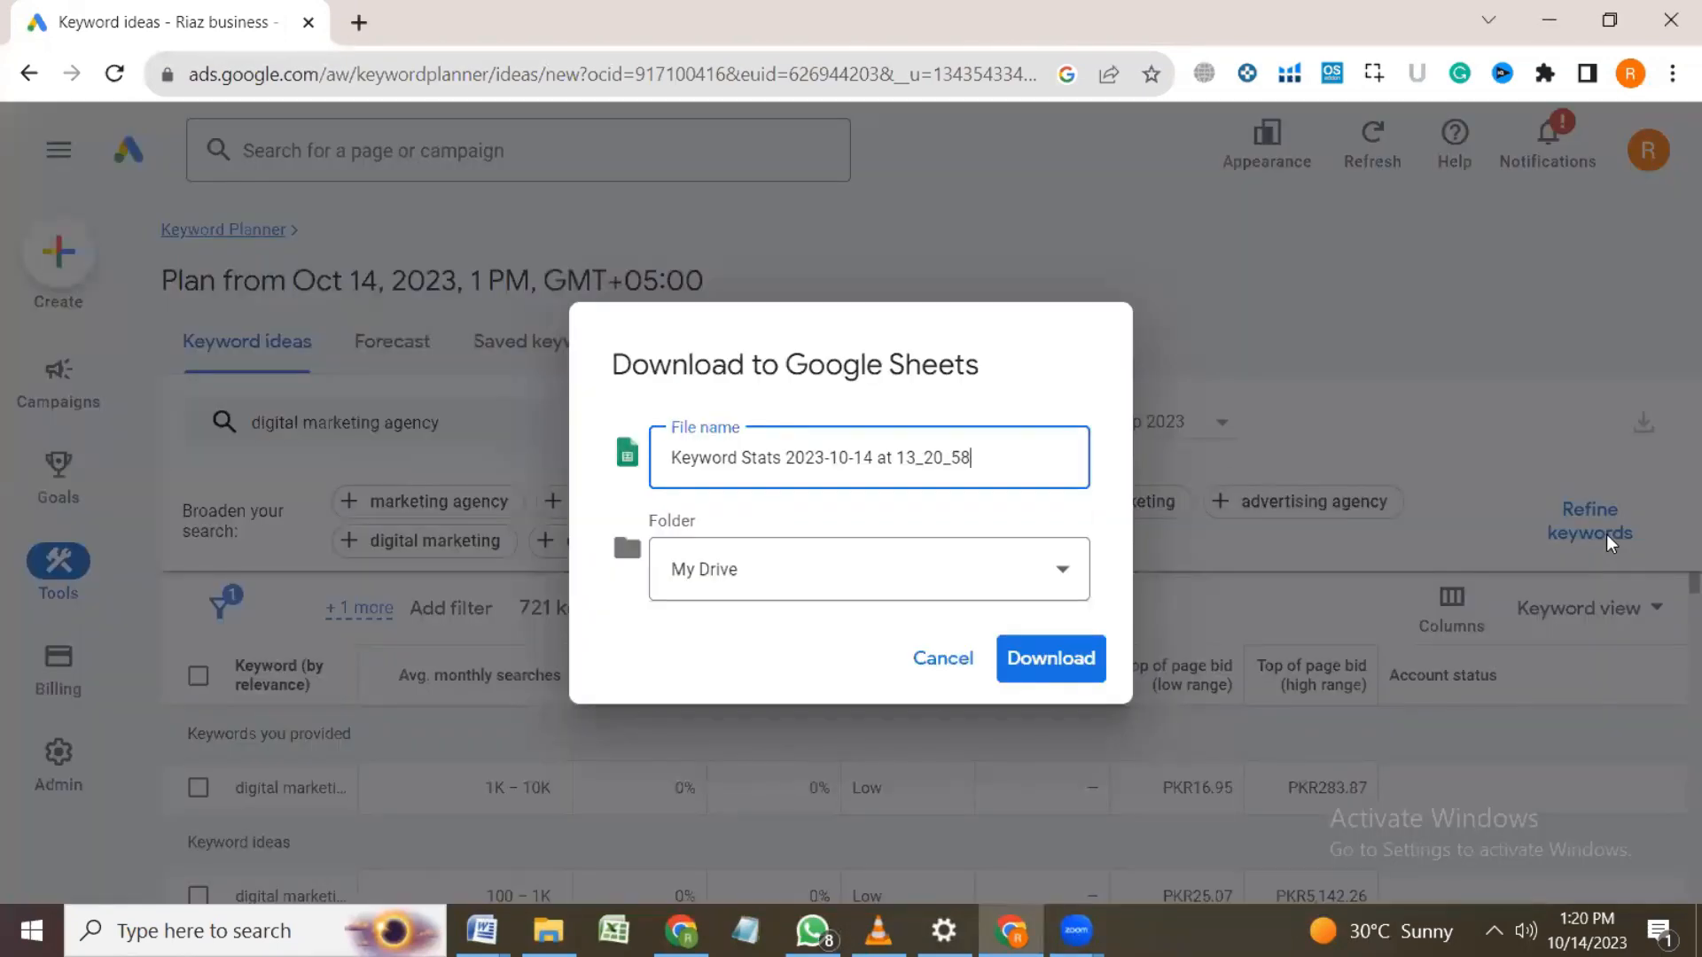
click(1083, 660)
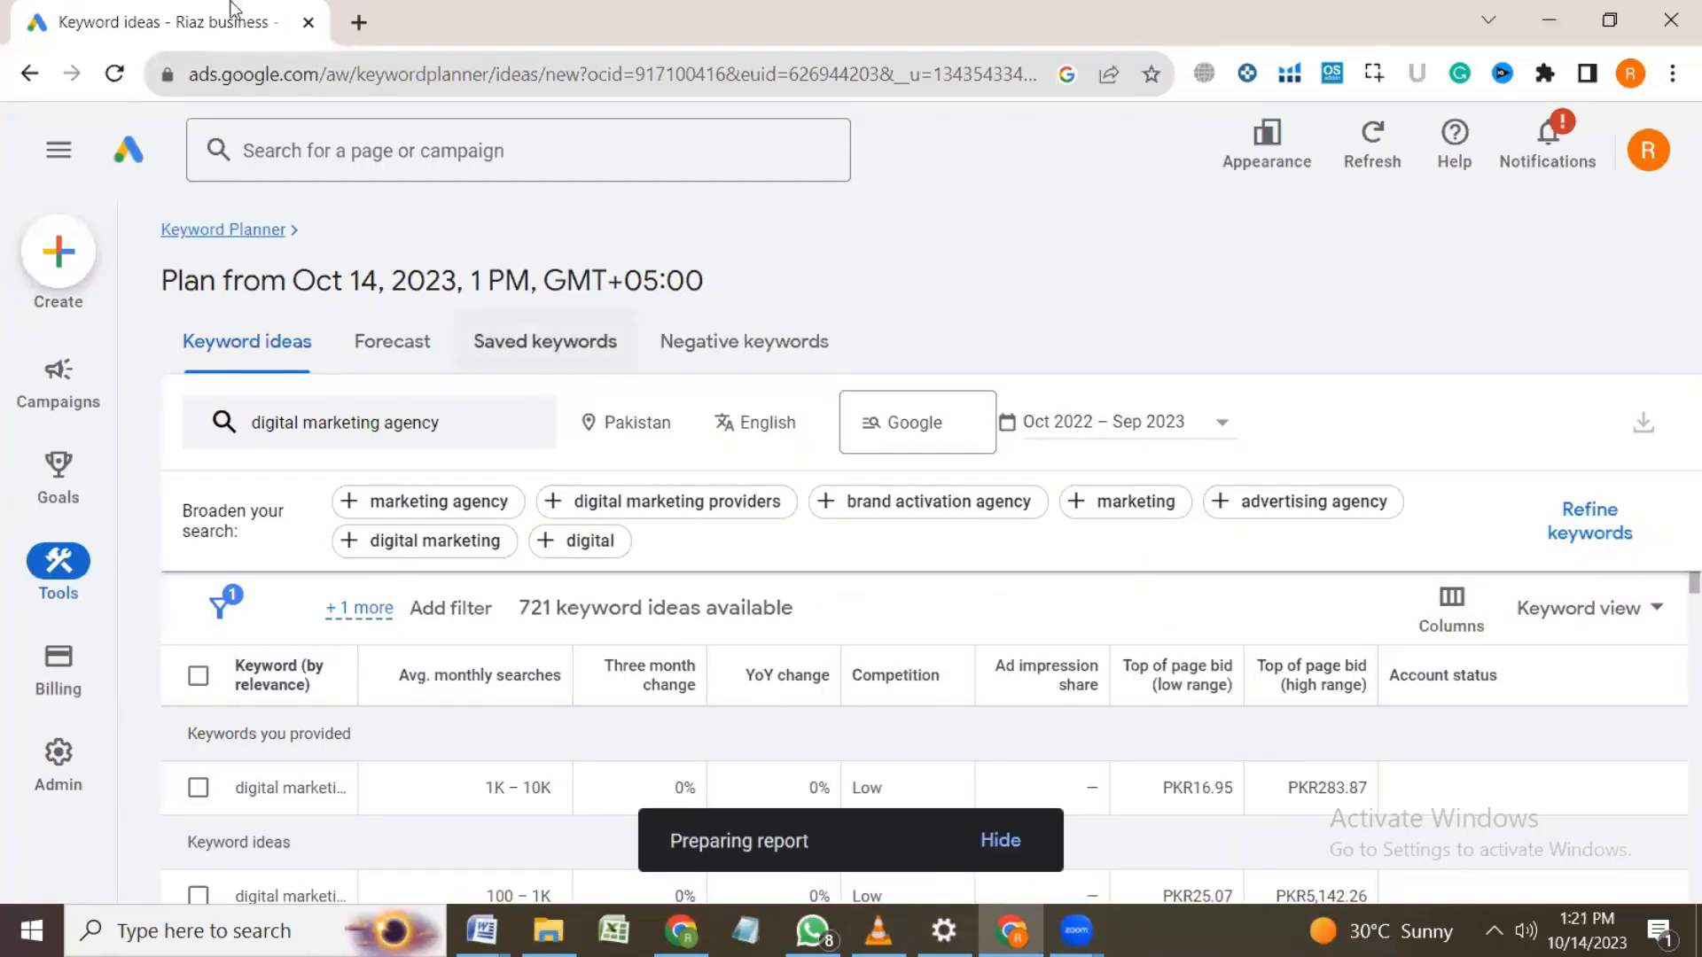
Step: Switch to Google Drive in a new browser tab and open the spreadsheet "Keyword Stats 2023-10-14 at 13_20_58"
click(358, 23)
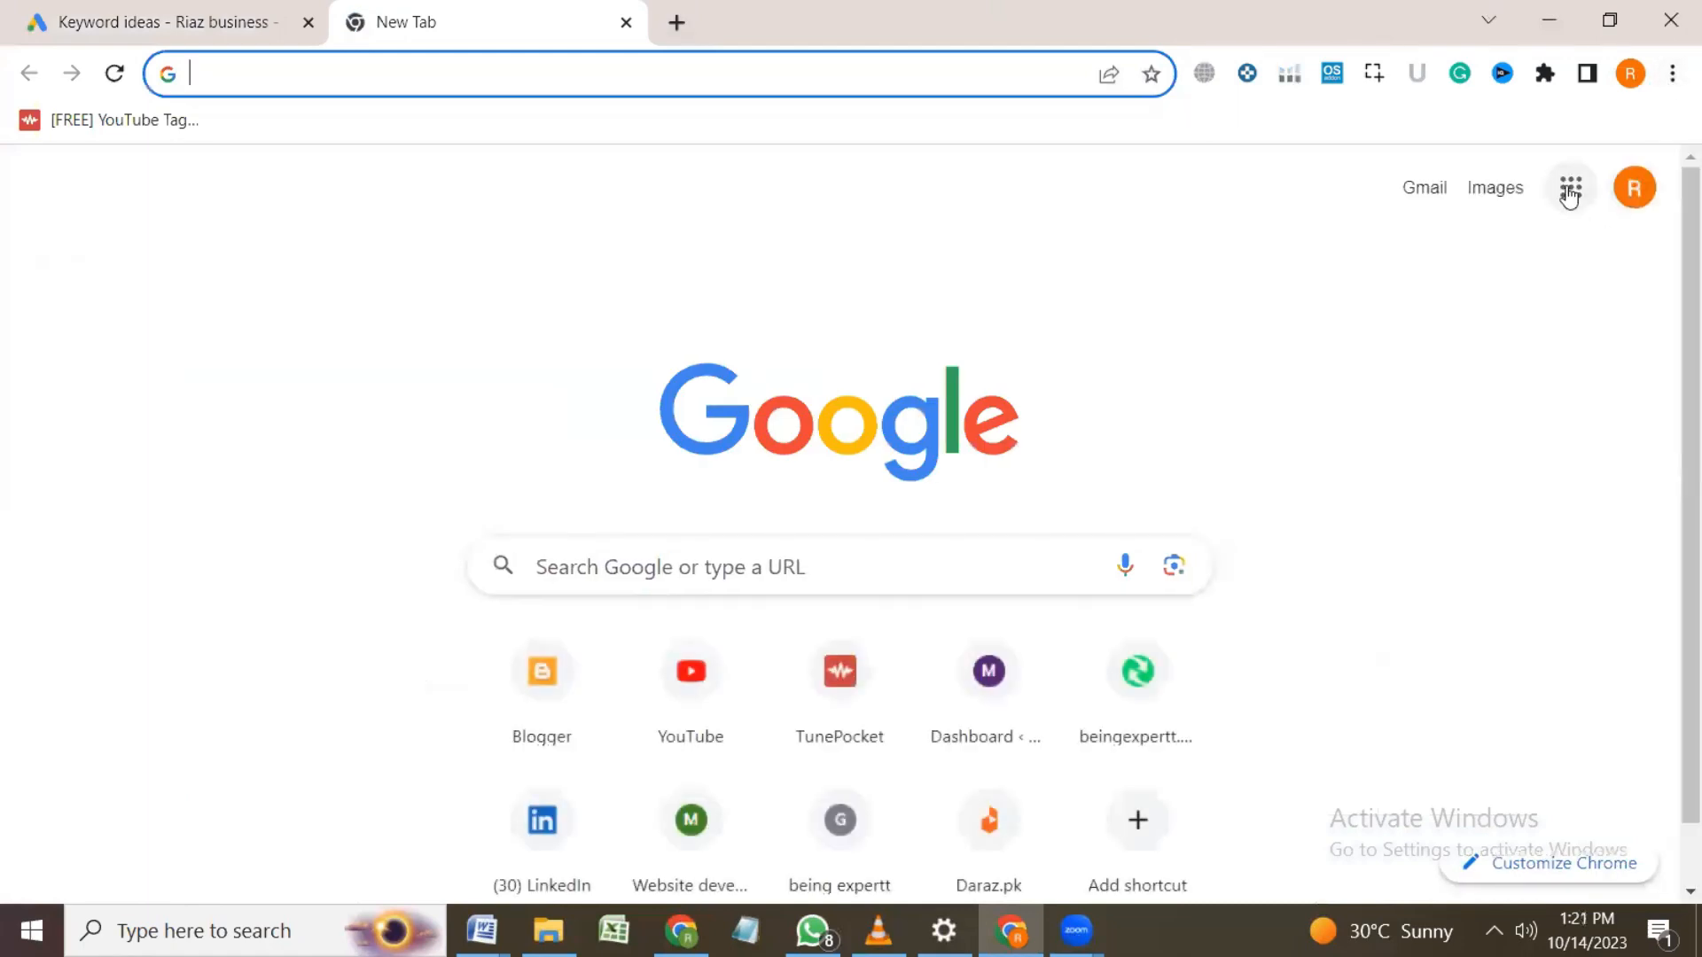
click(1570, 190)
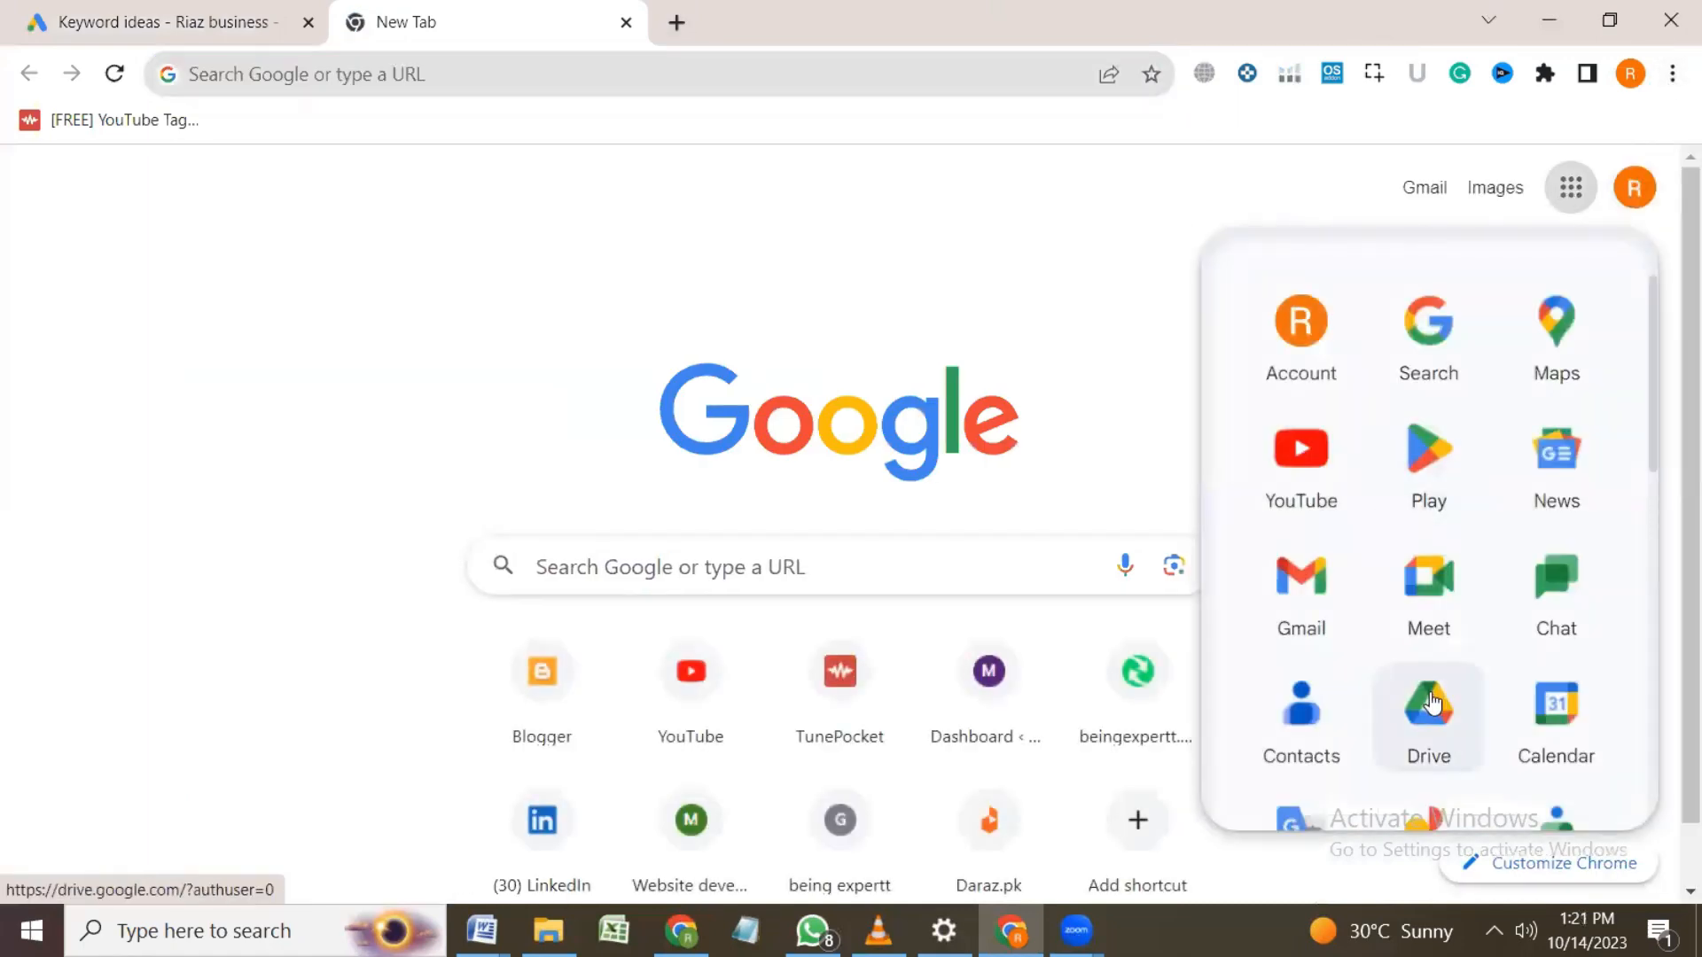
click(1432, 704)
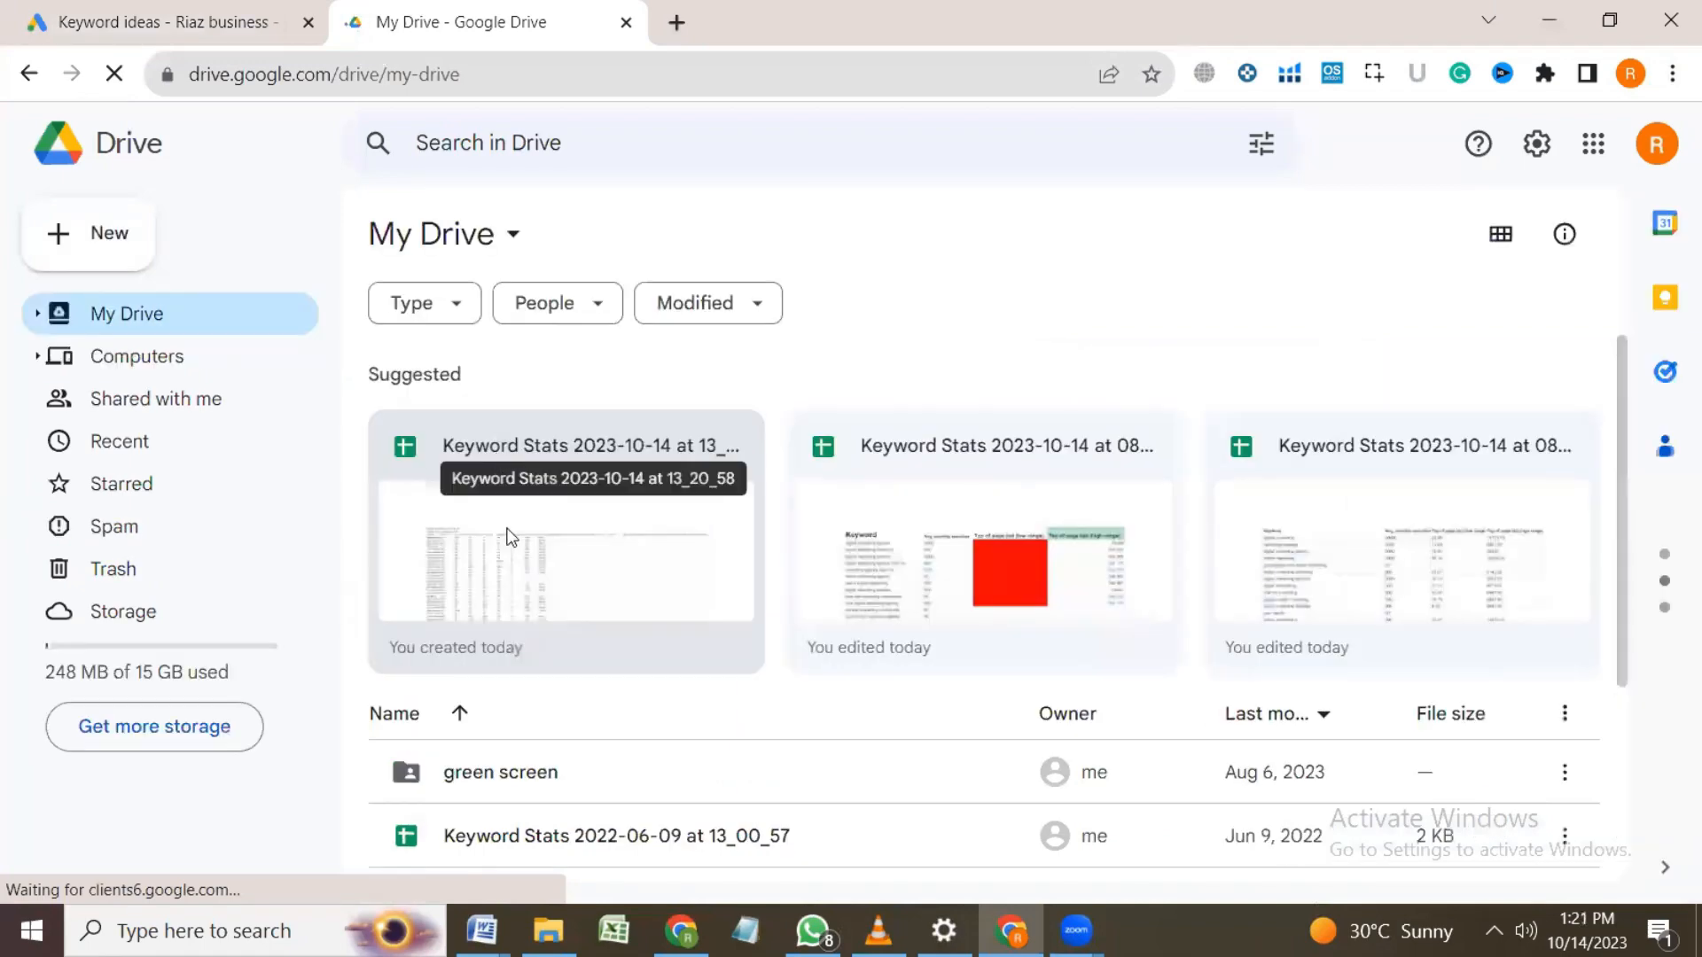
click(508, 538)
double_click(508, 537)
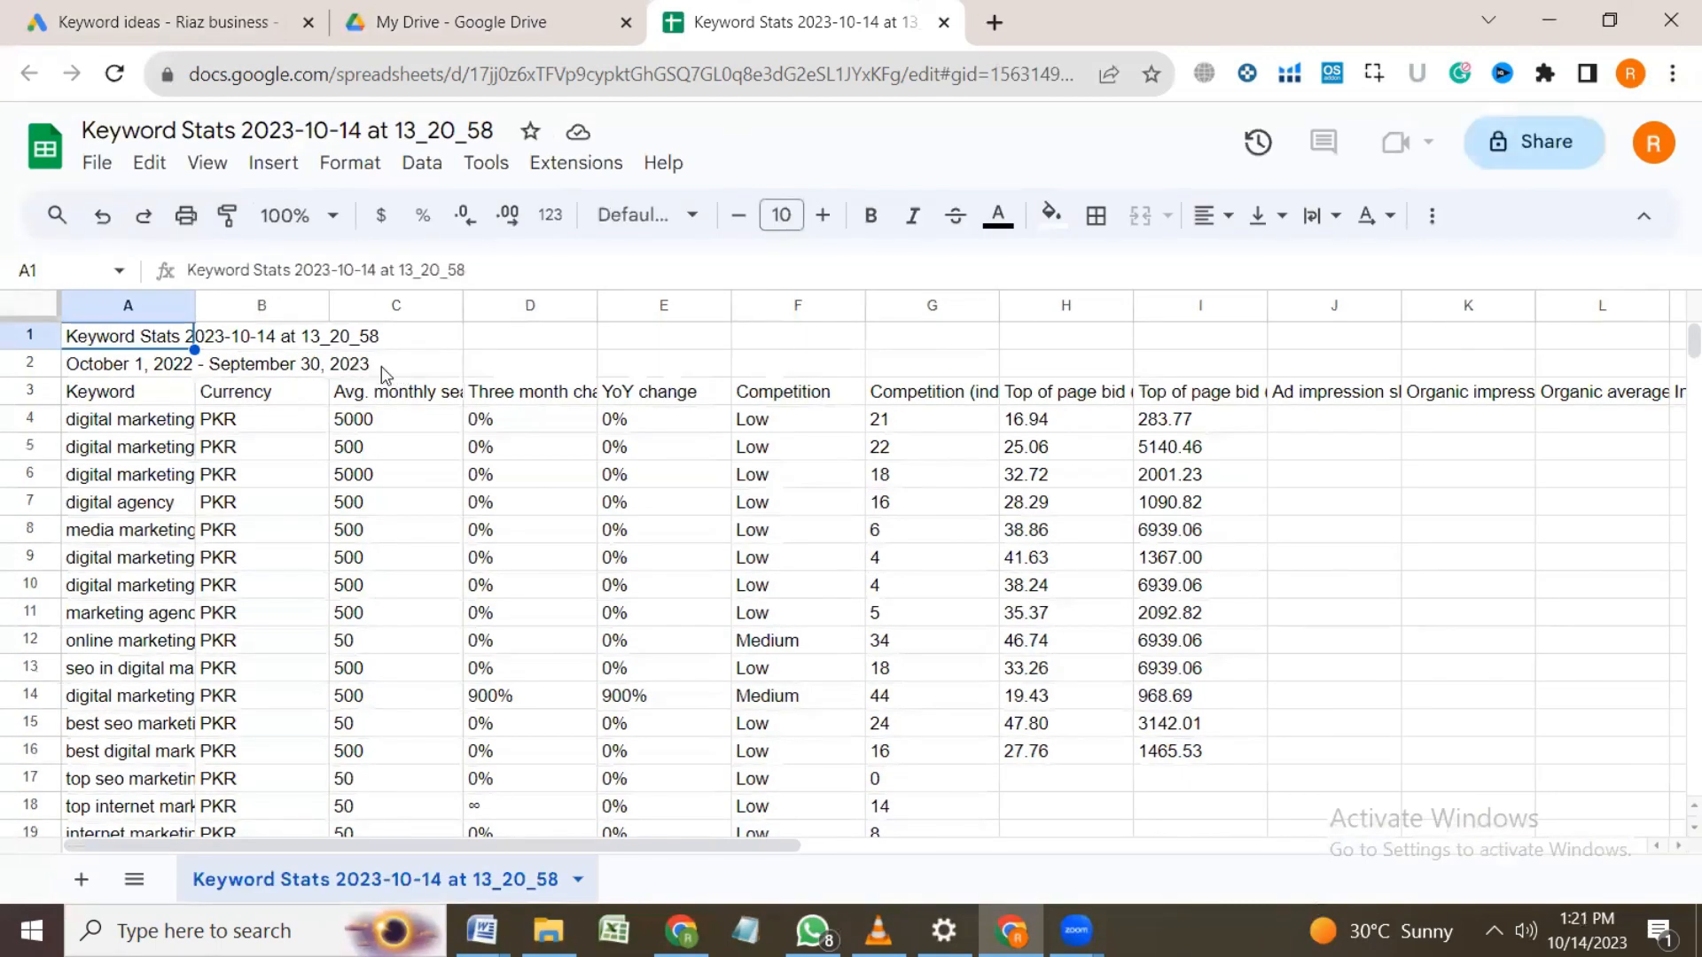
Step: Delete the date-range and title rows above the headers, and widen the Keyword column to fit its entries
click(381, 366)
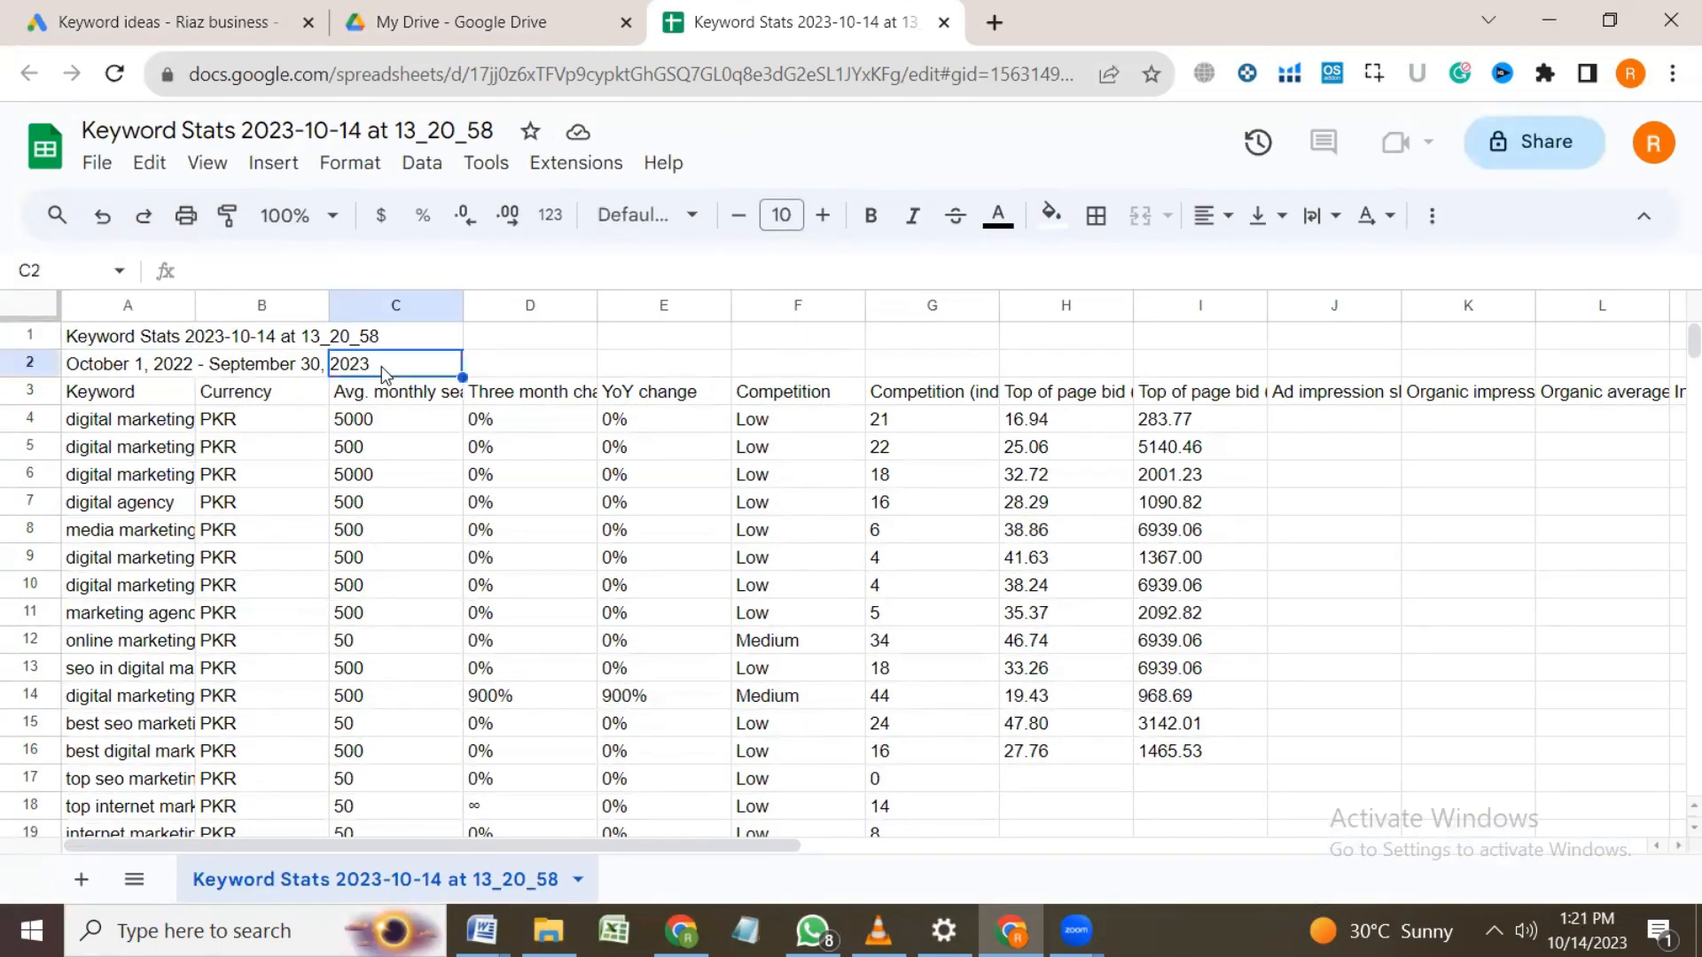
click(245, 366)
right_click(244, 366)
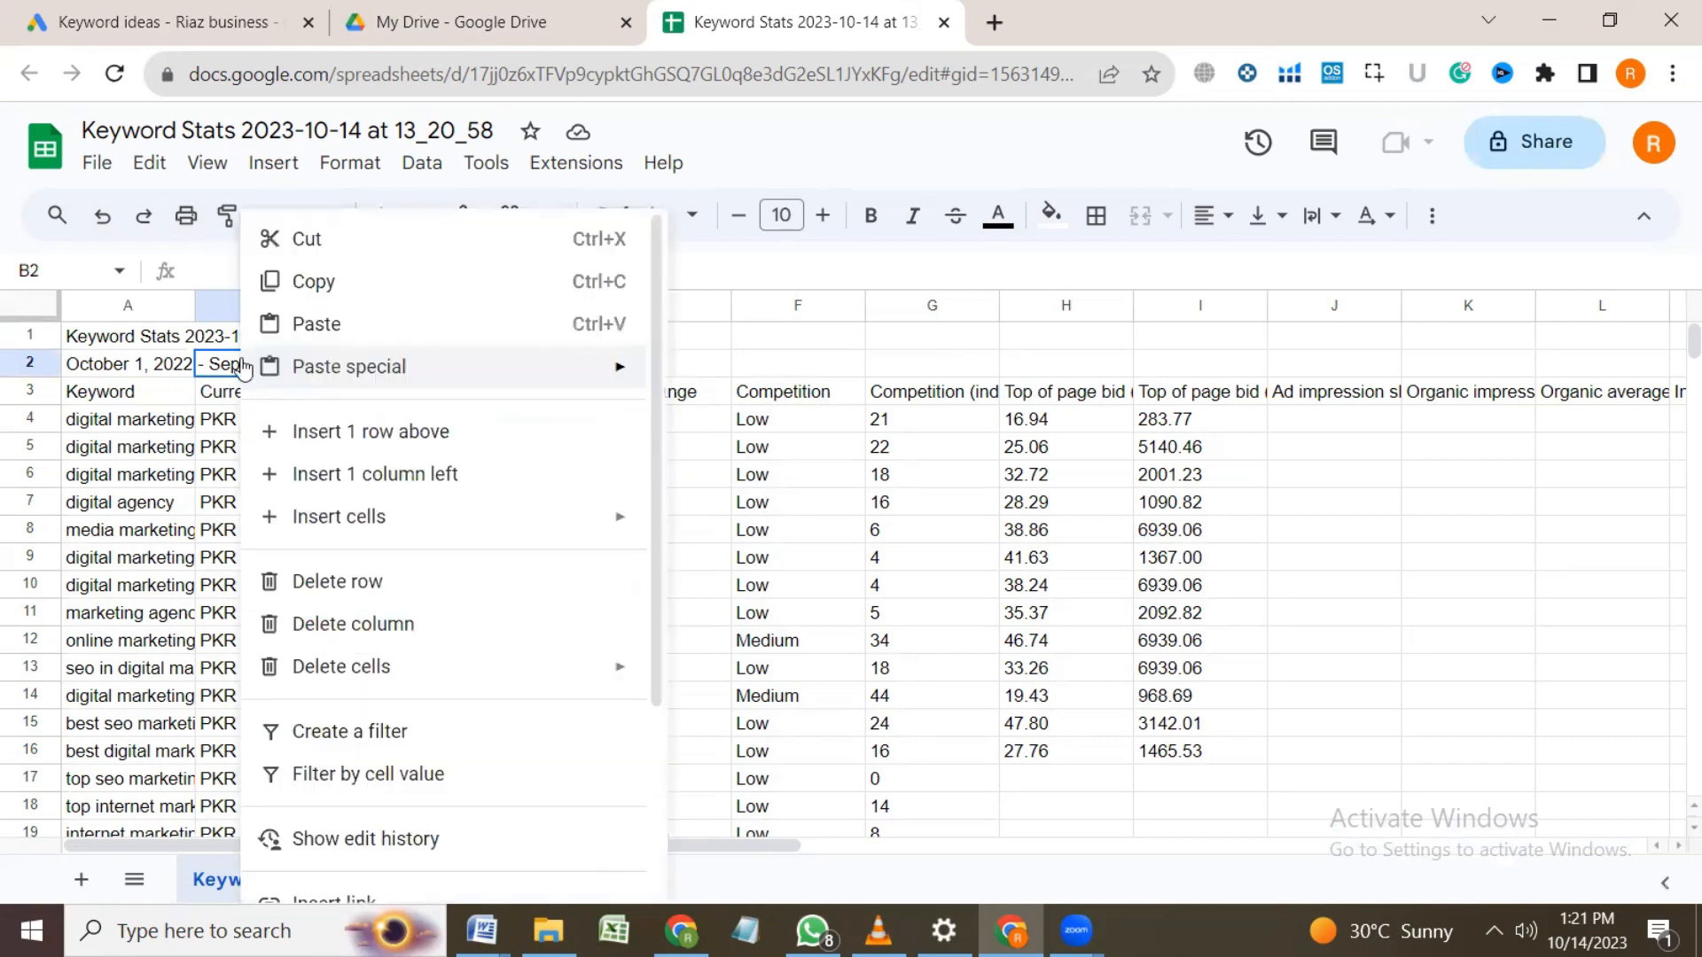
mouse_move(335, 688)
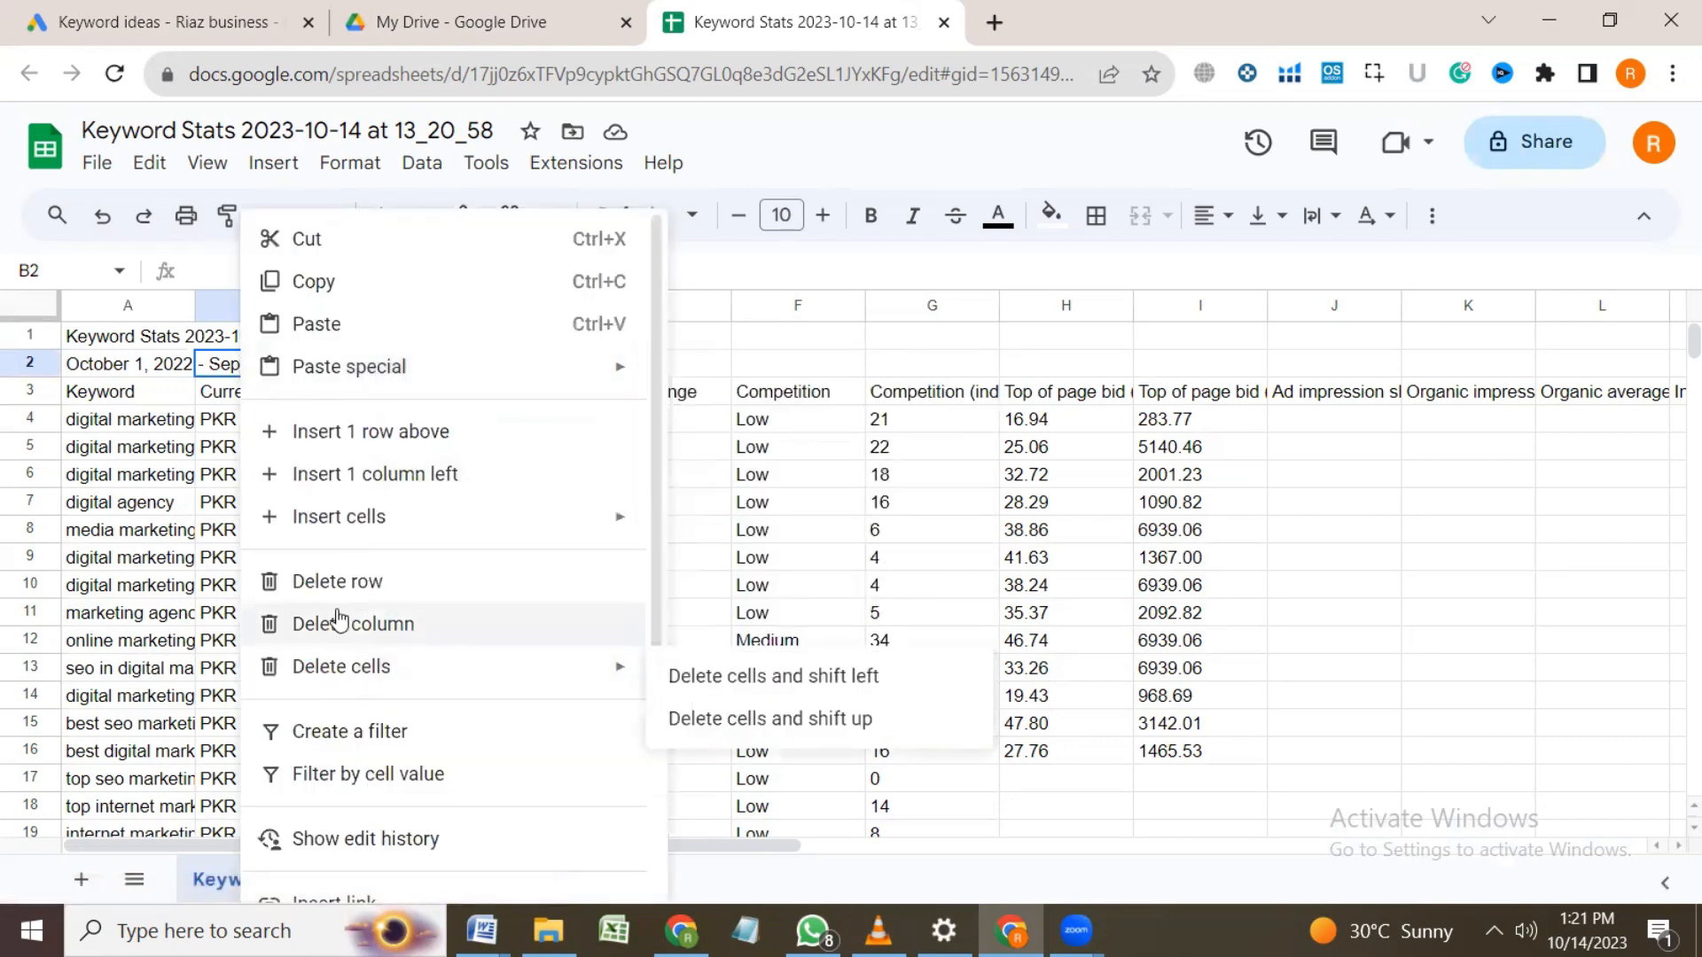
click(344, 583)
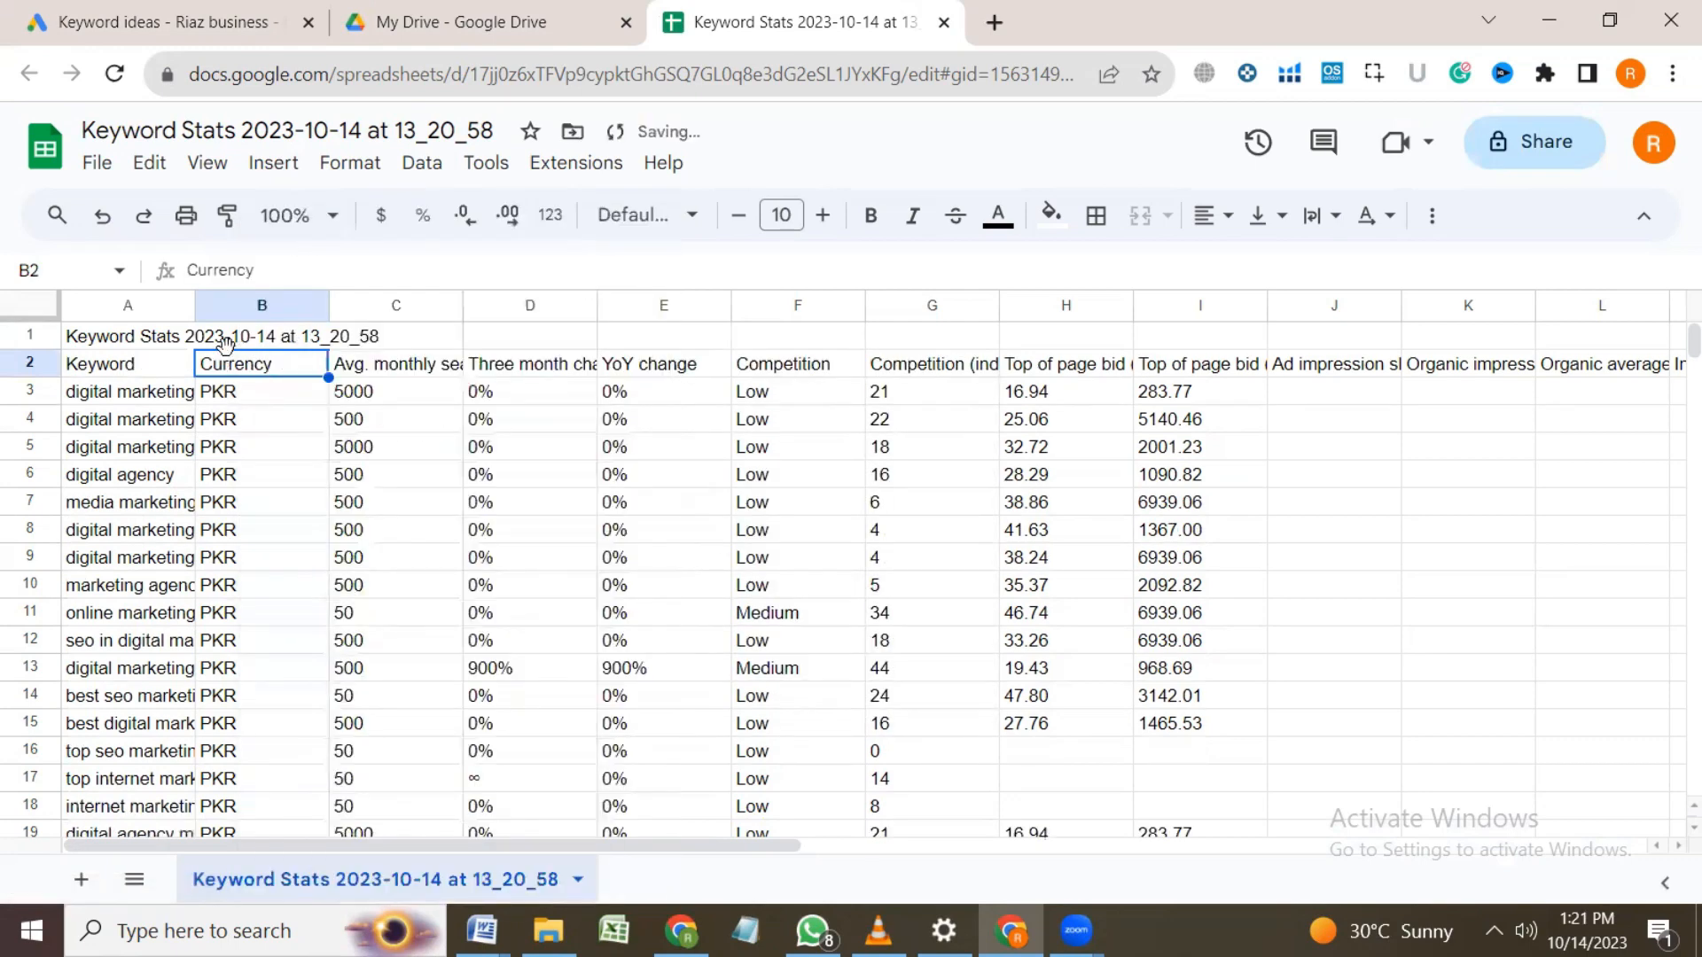
right_click(255, 344)
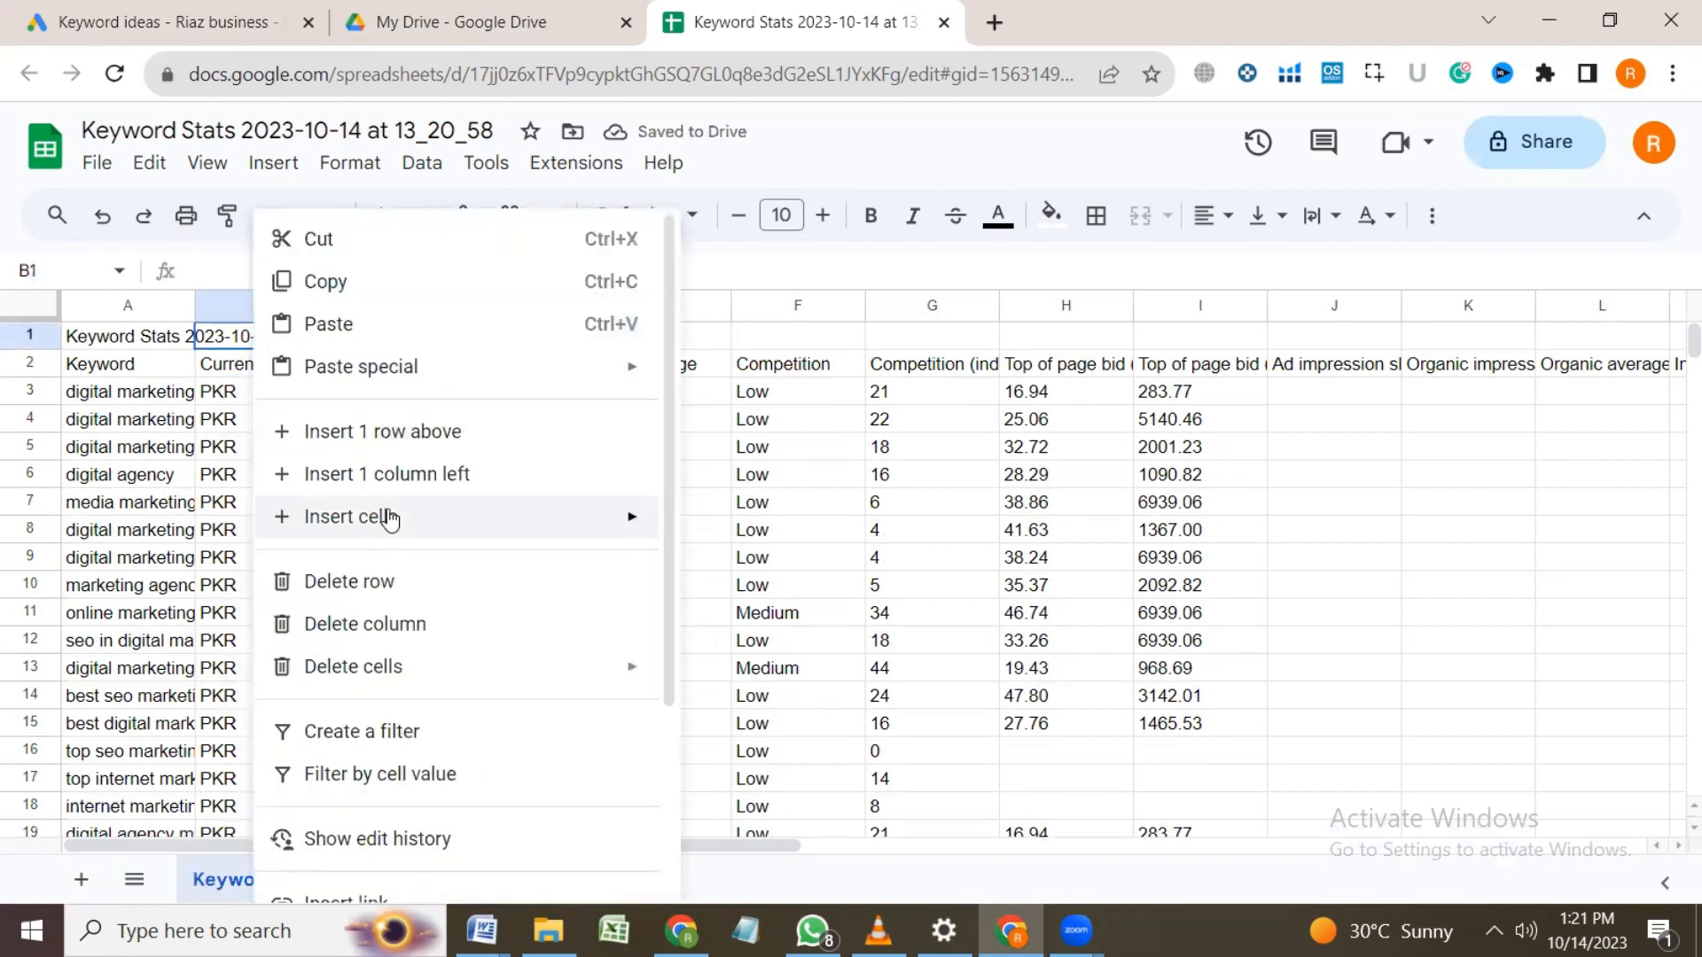
click(387, 587)
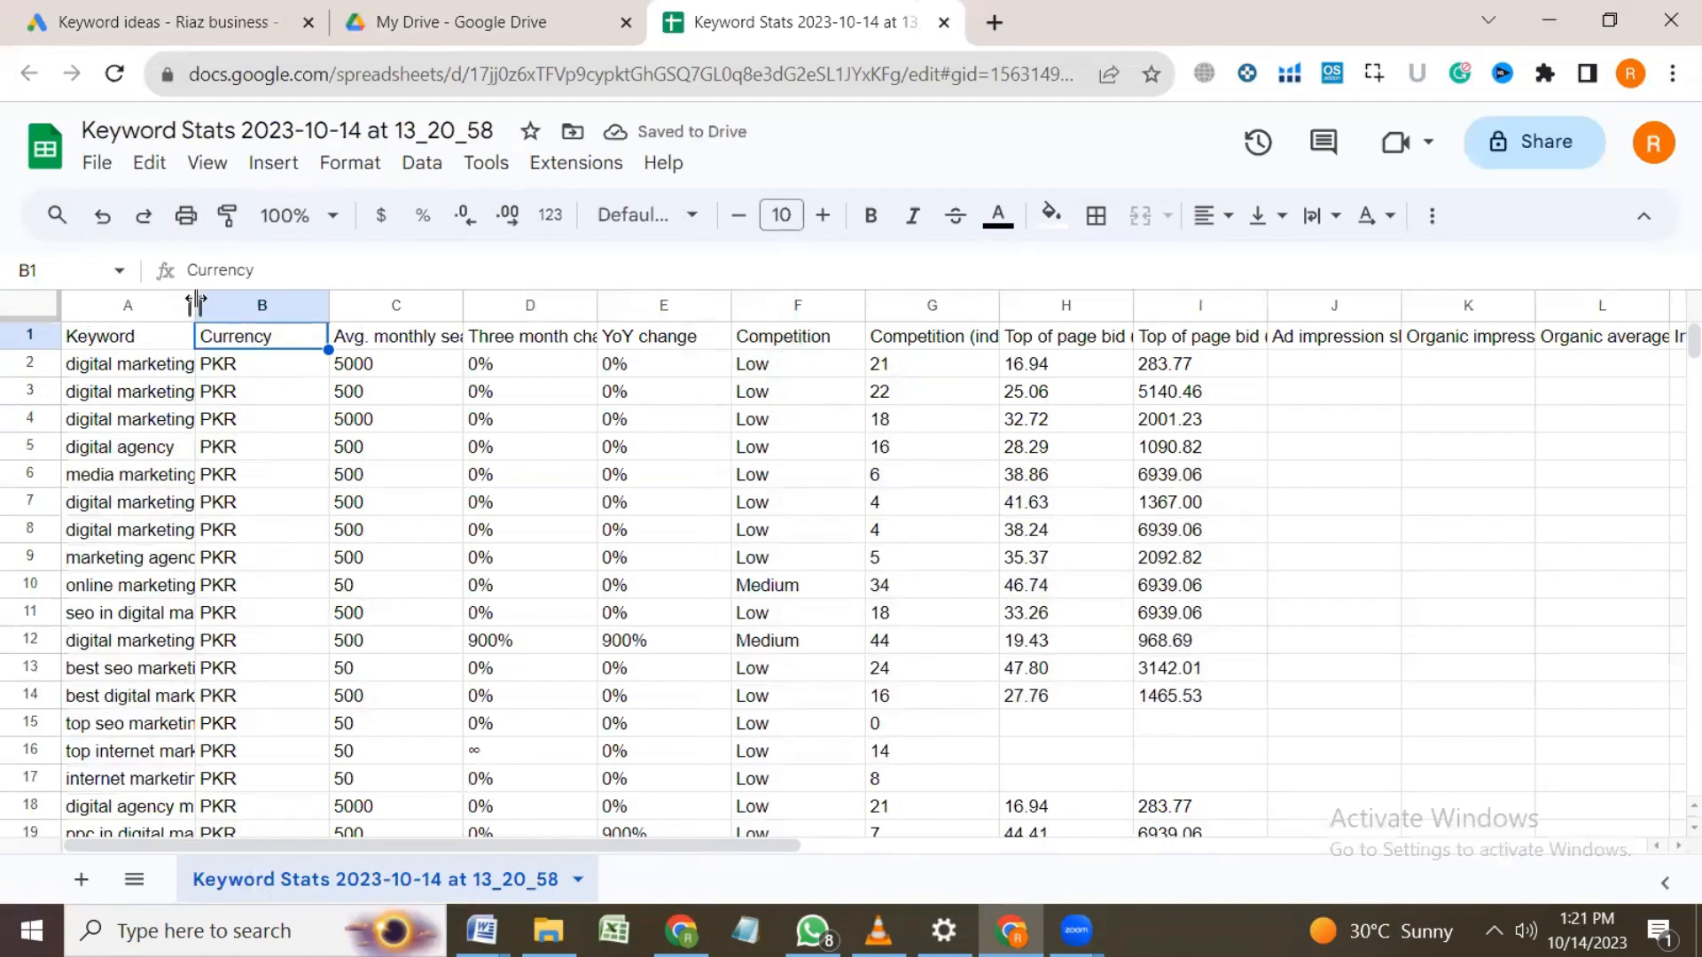
drag(195, 301, 365, 304)
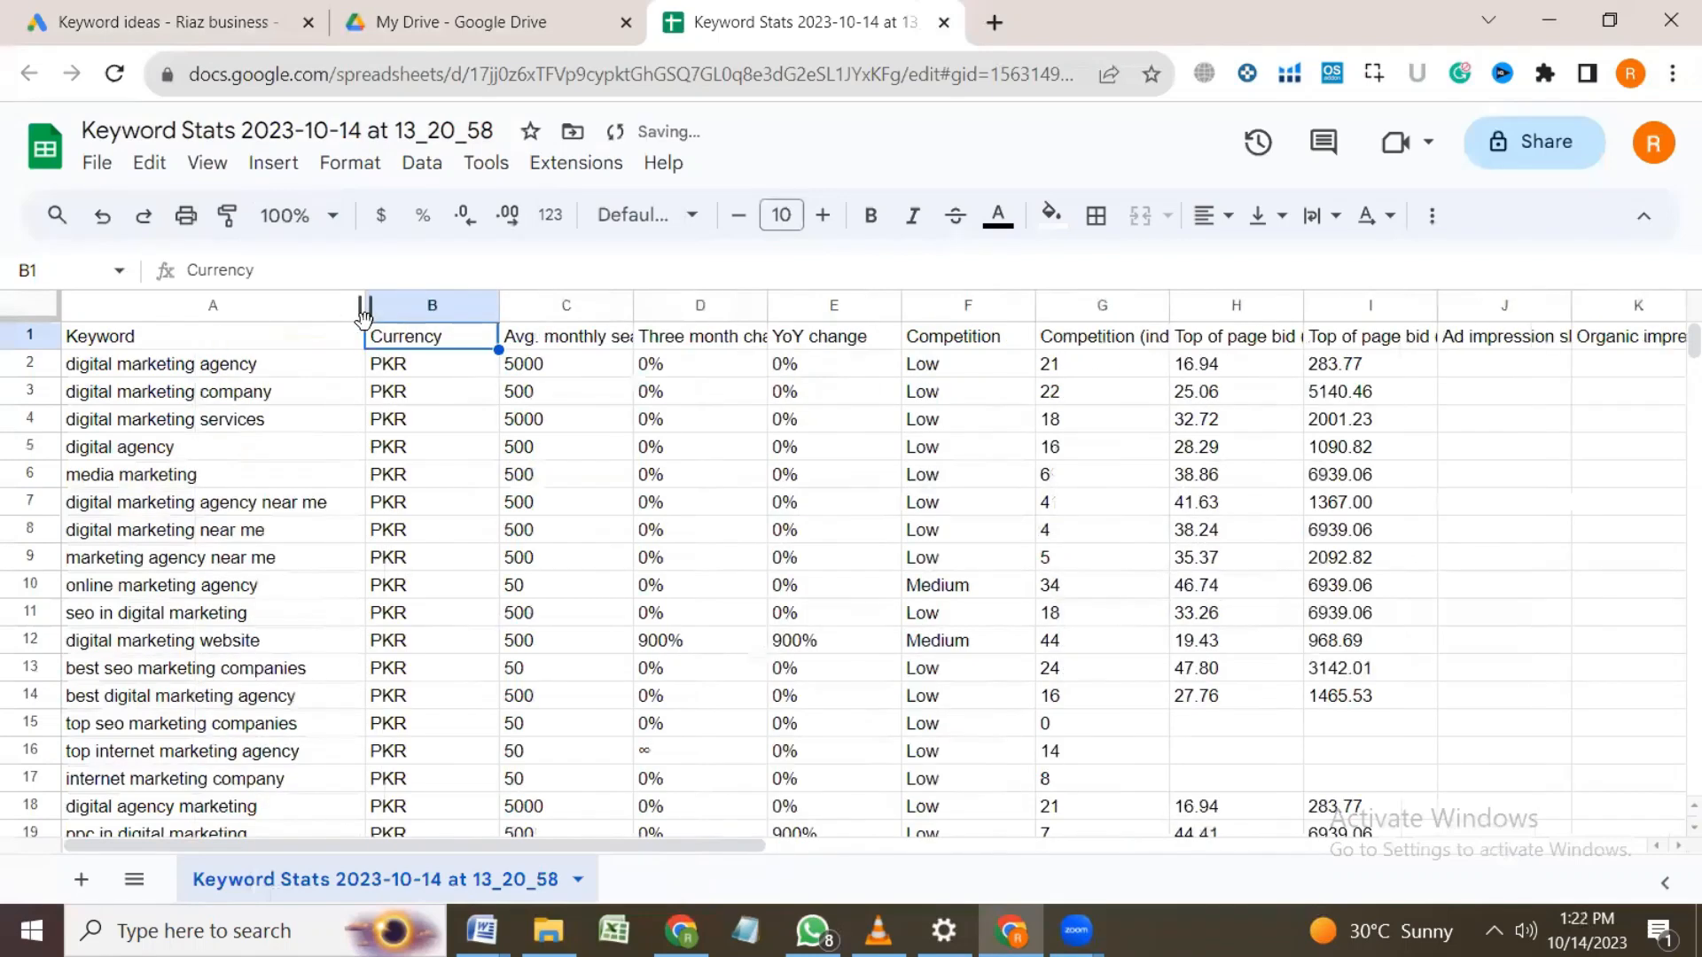
shift+click(508, 340)
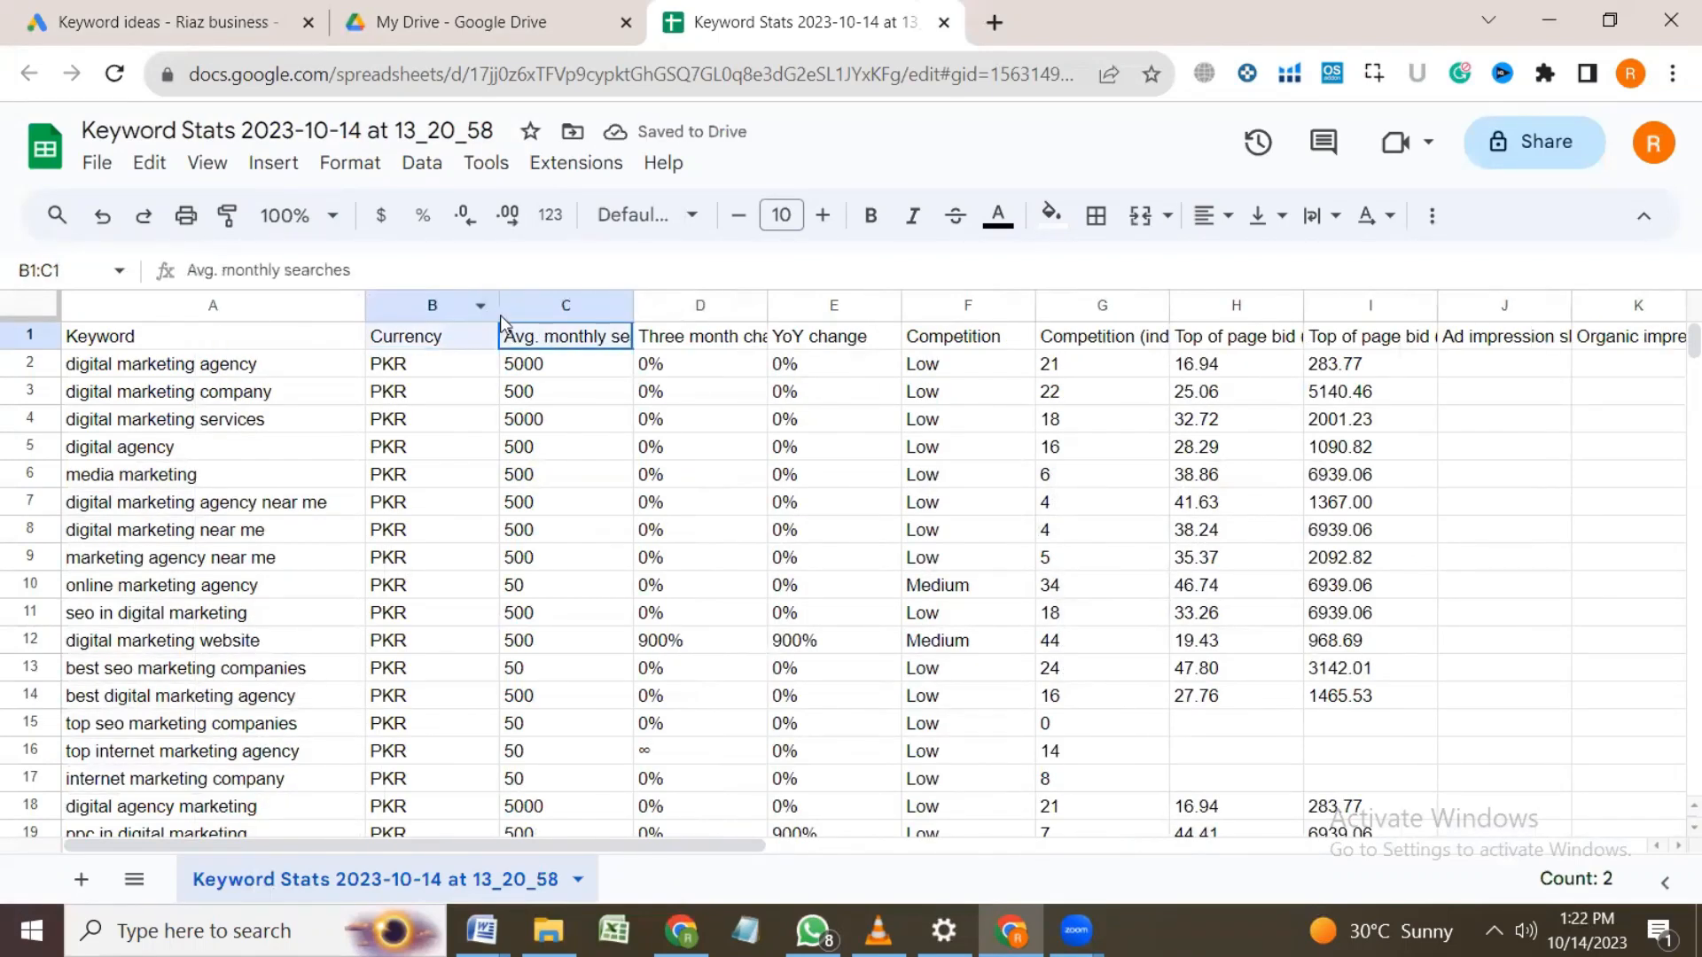
right_click(440, 316)
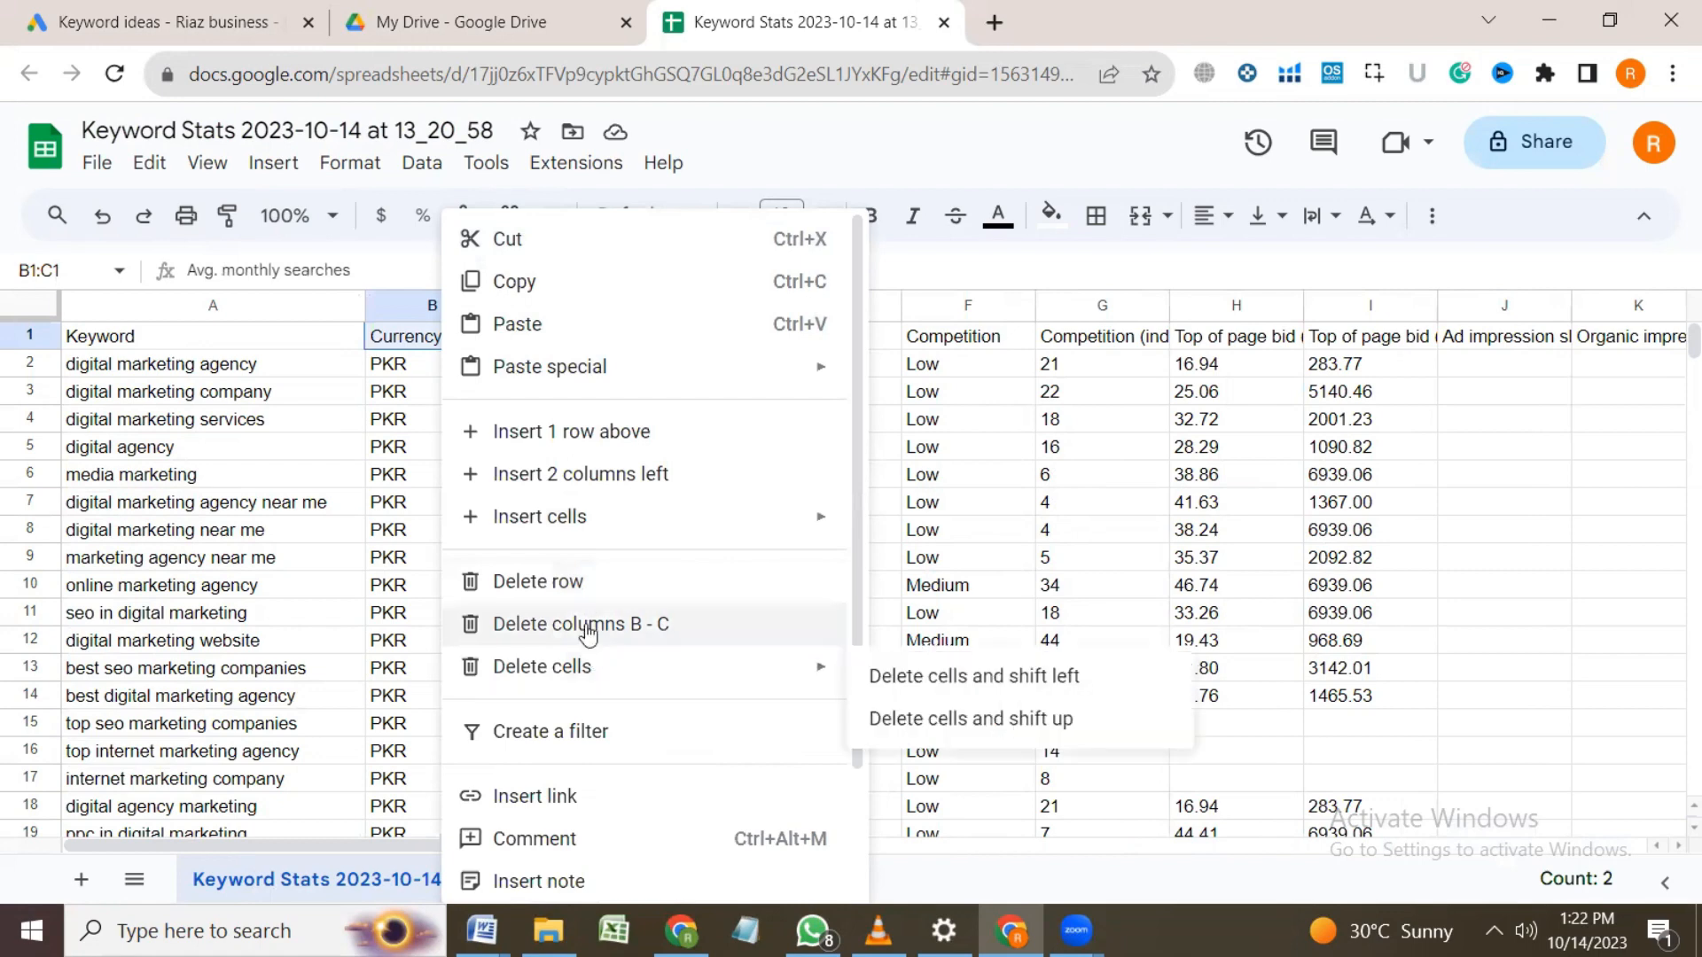
click(574, 584)
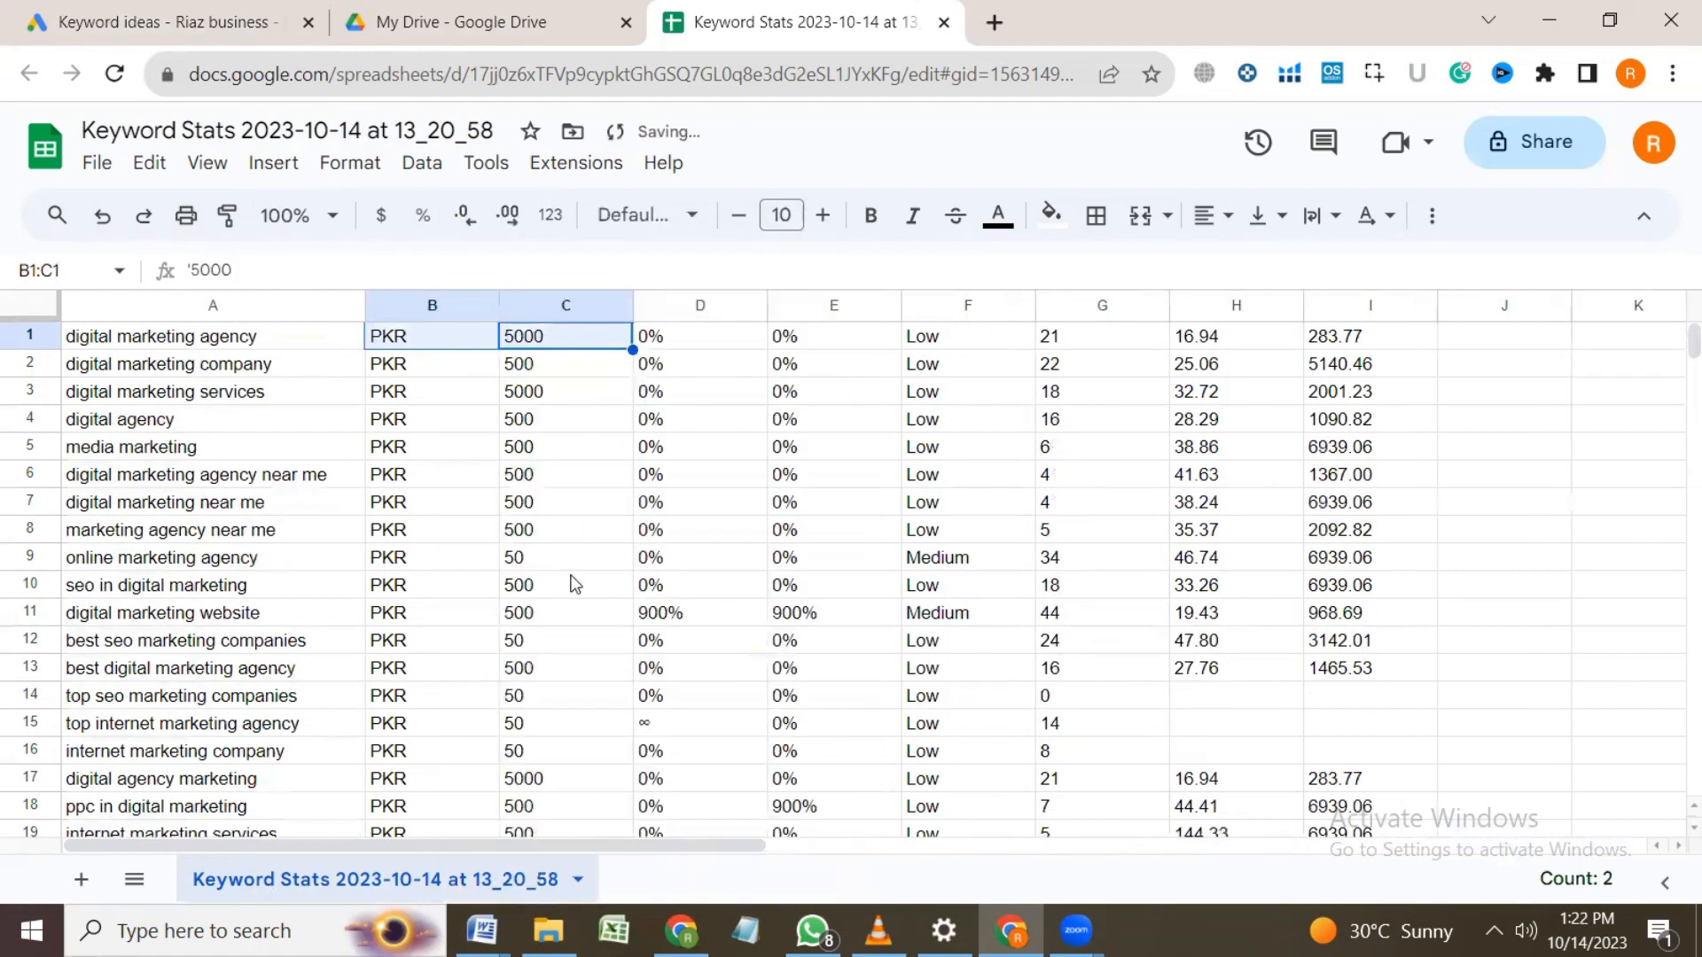
right_click(424, 340)
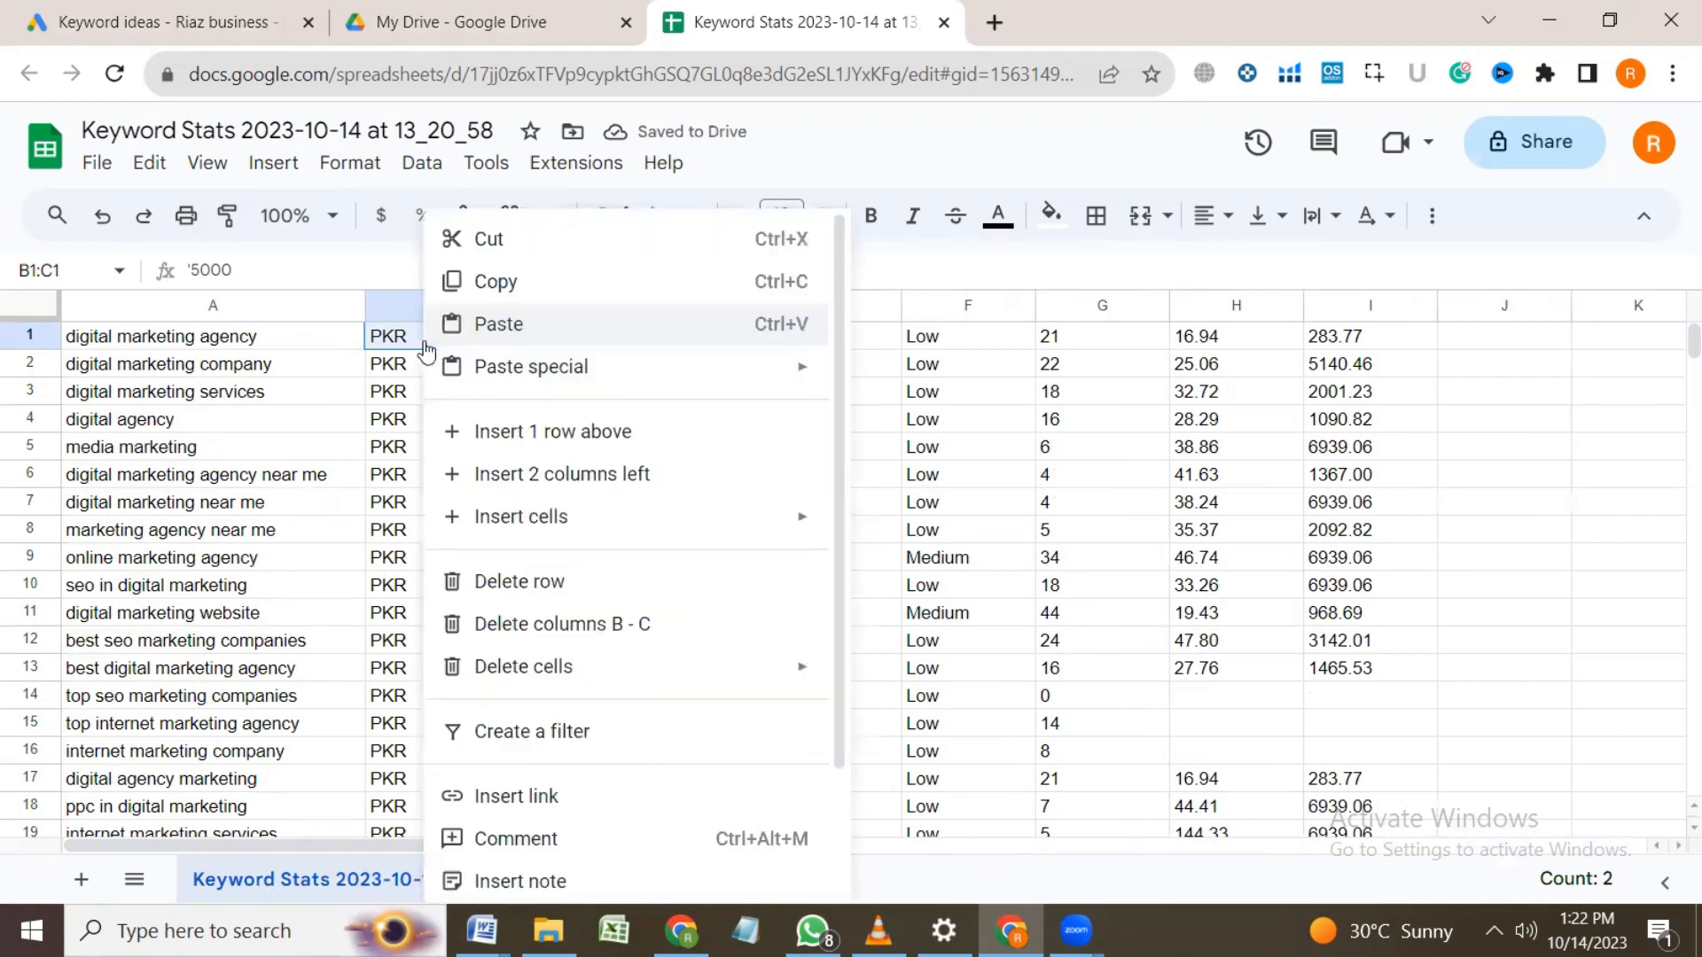
click(392, 302)
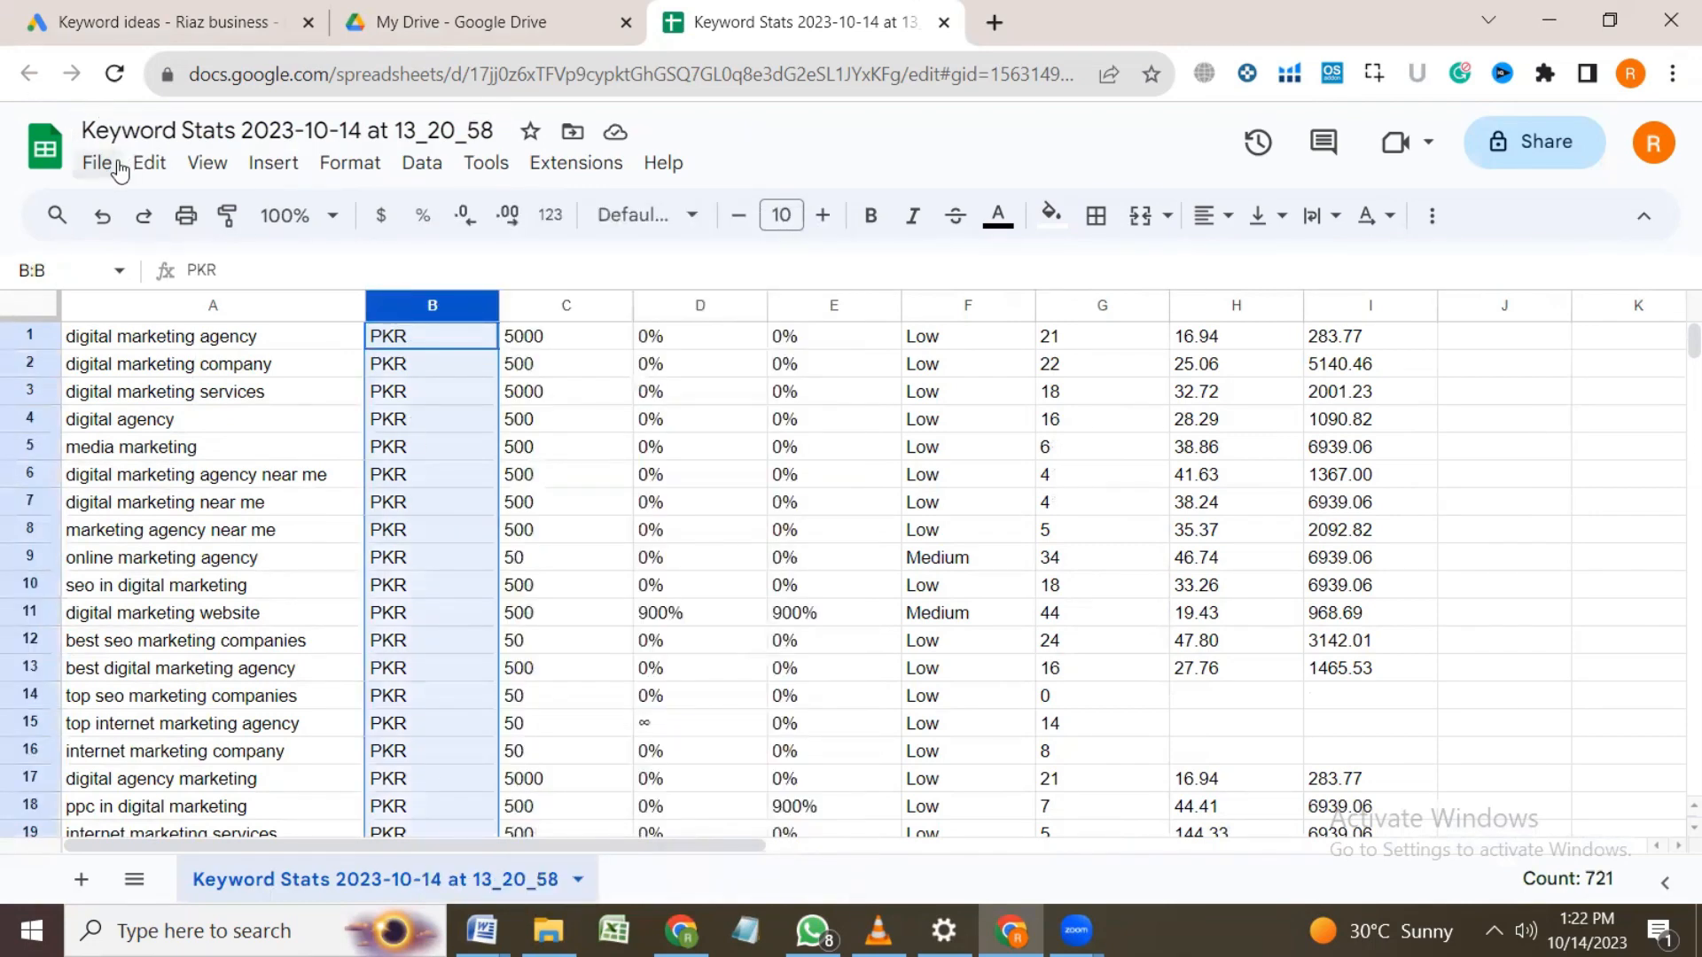
click(104, 215)
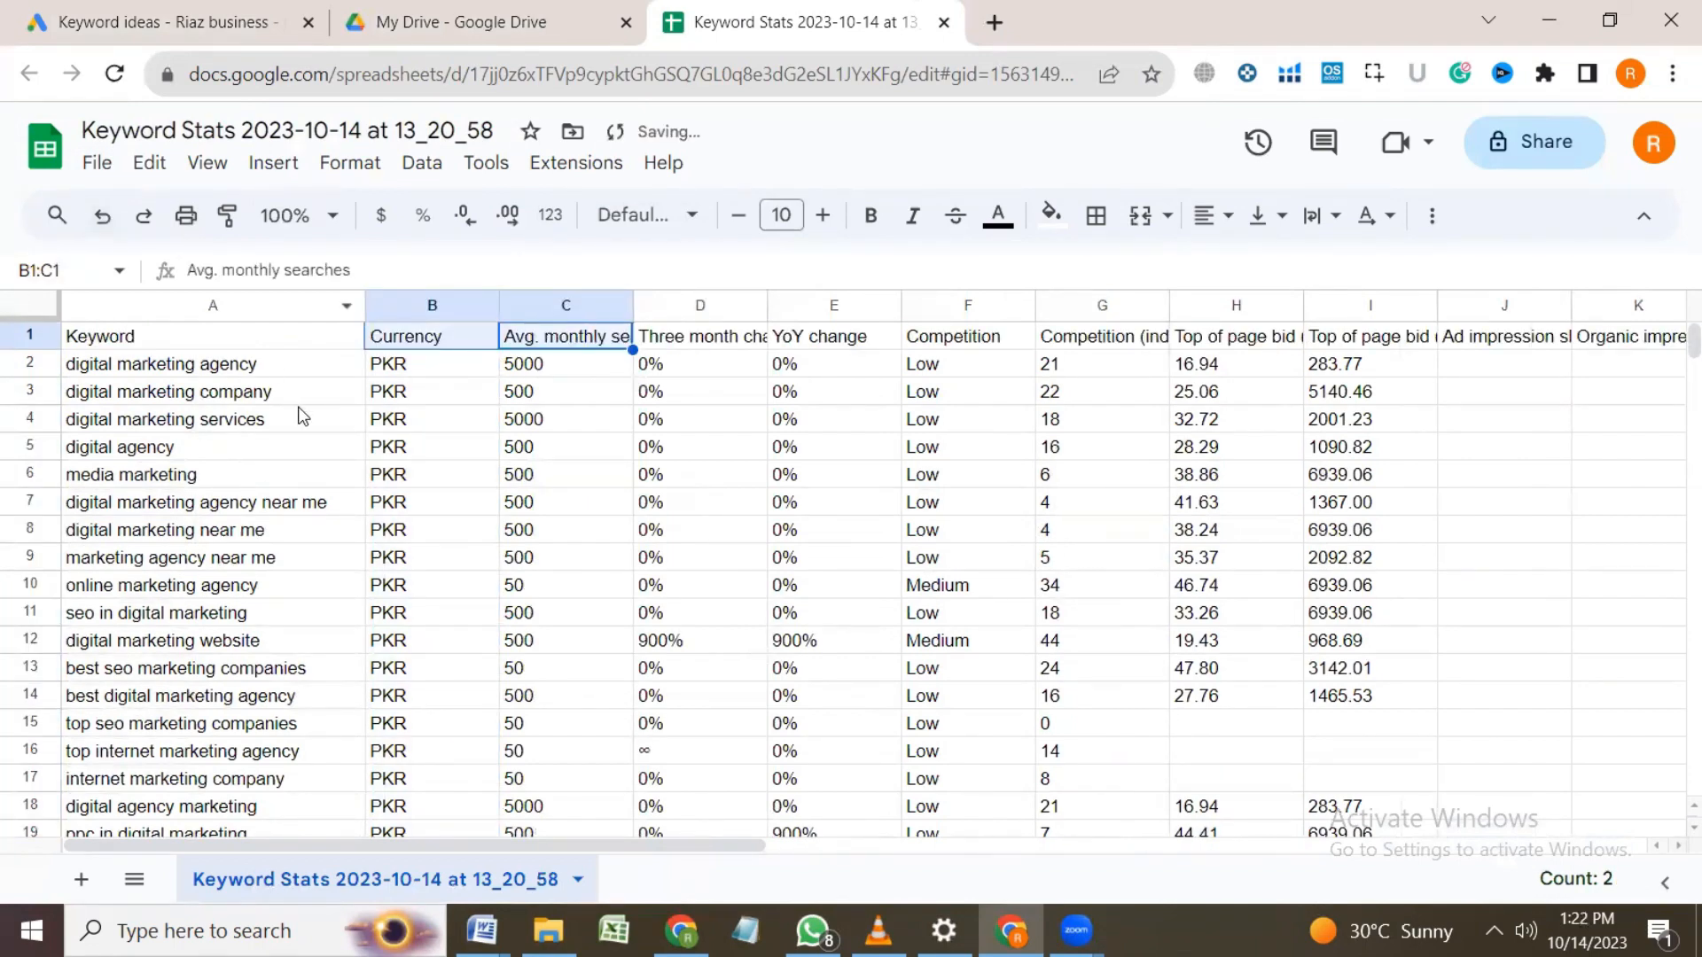
Step: Delete the Currency, Three month change and YoY change columns from the sheet
click(404, 302)
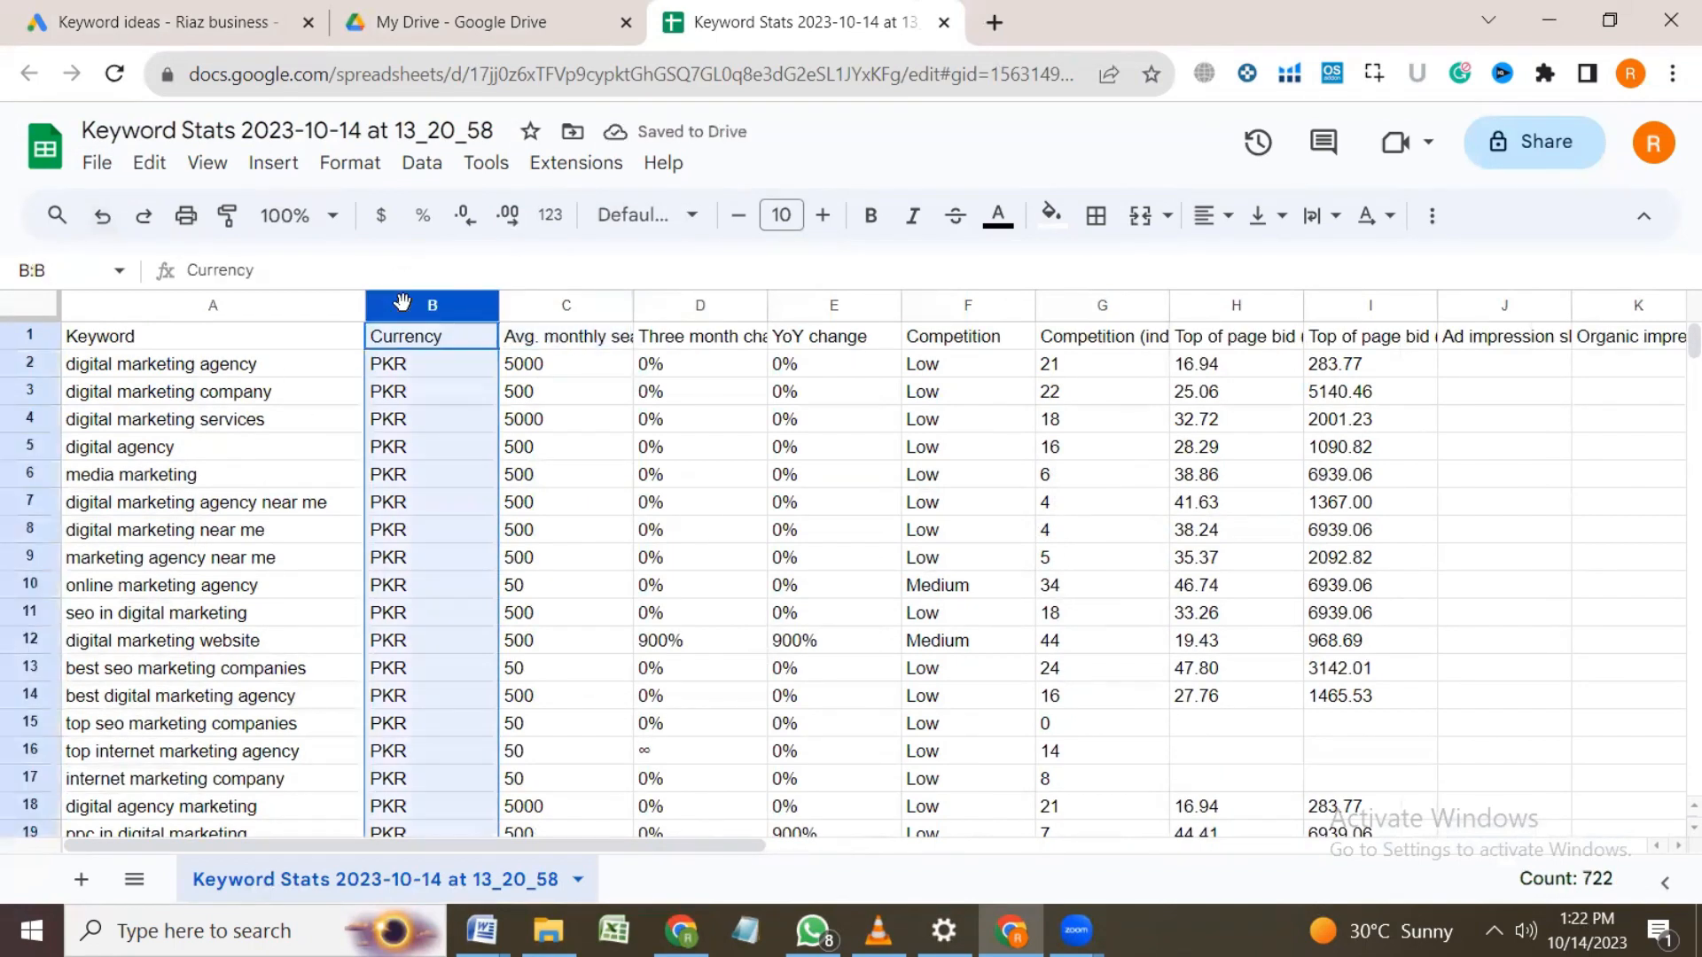
right_click(404, 301)
click(567, 517)
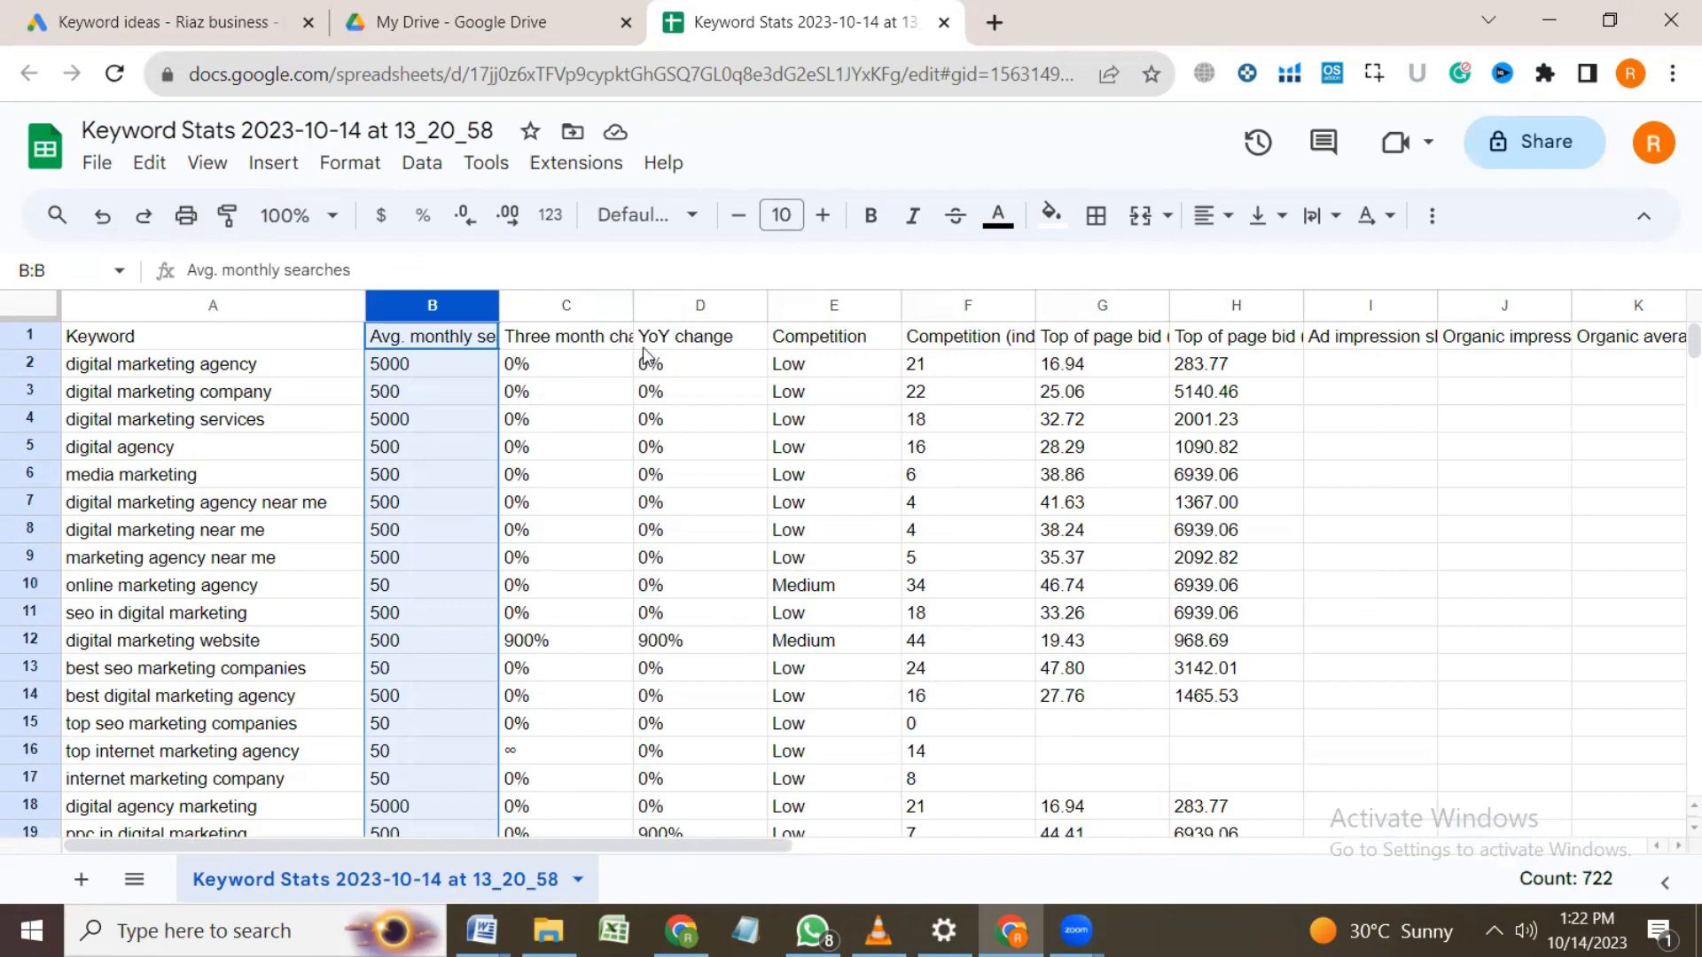
right_click(577, 308)
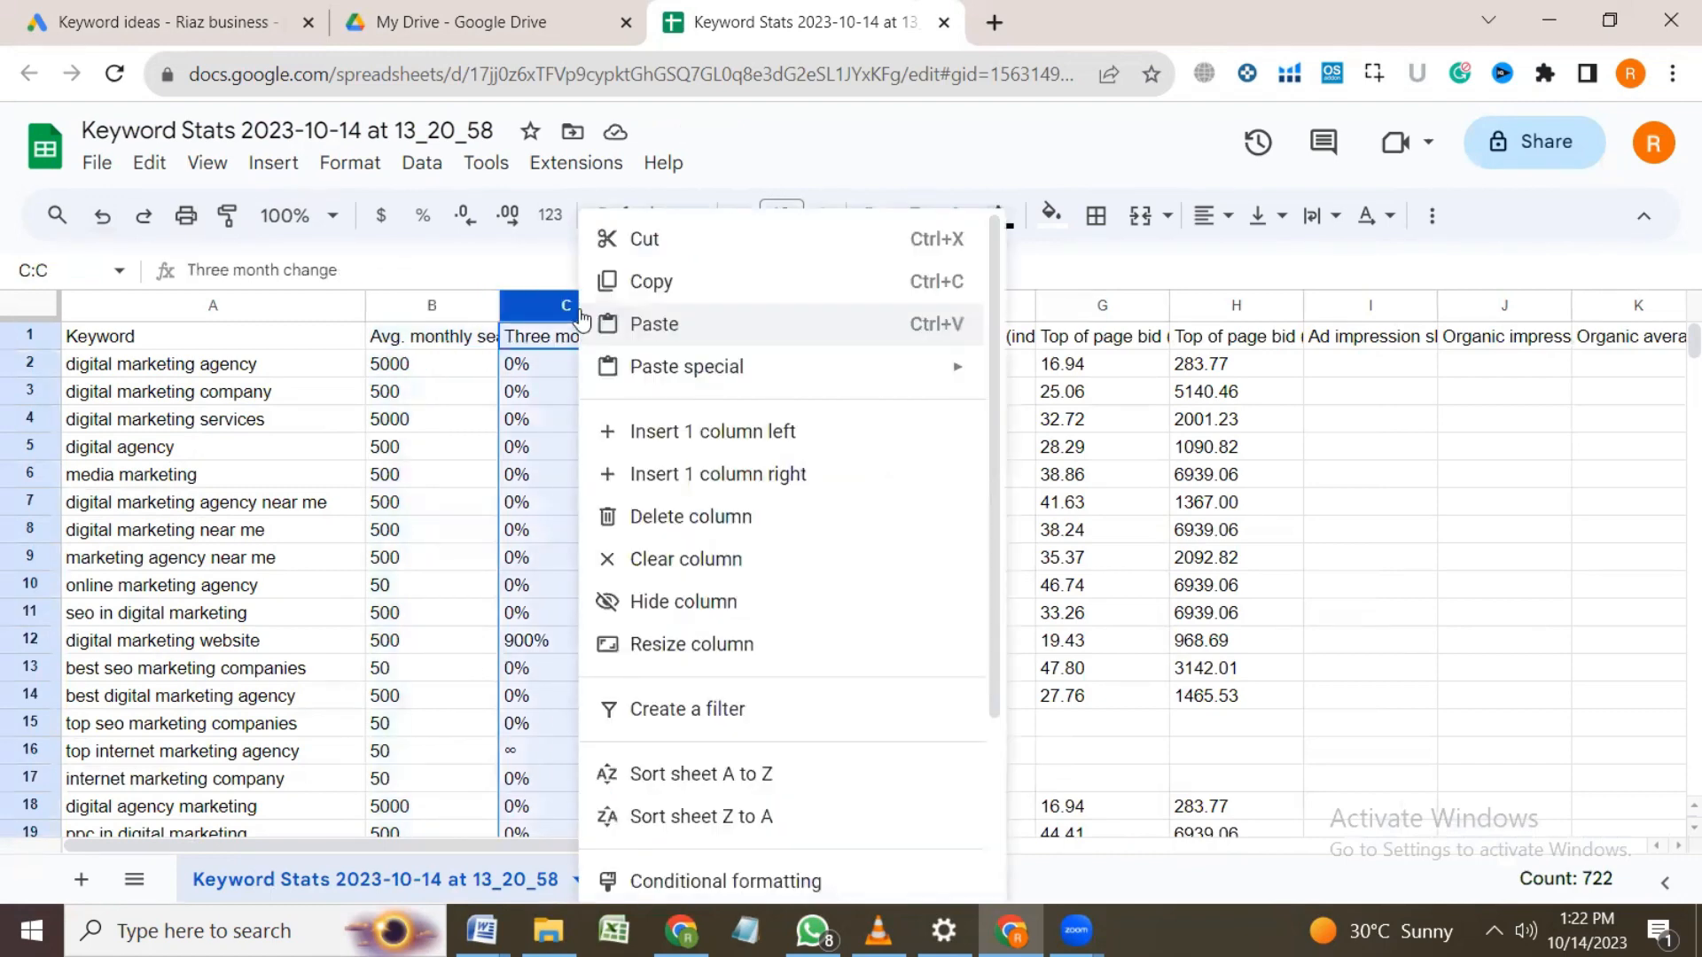
click(724, 532)
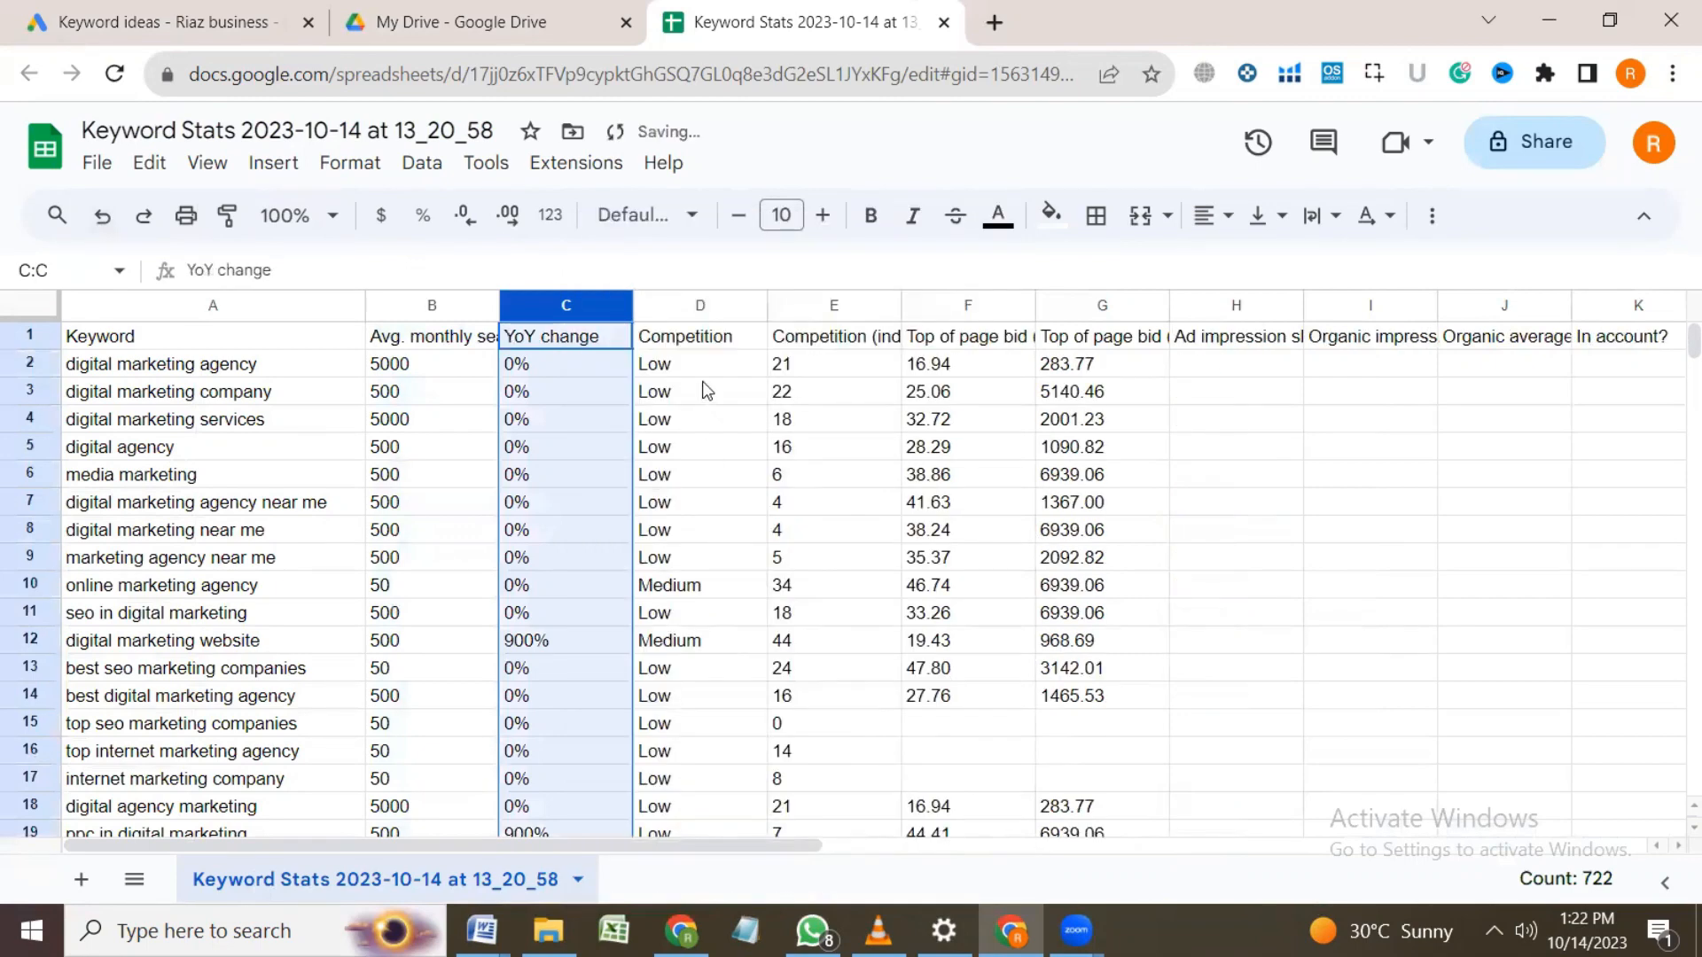
right_click(572, 307)
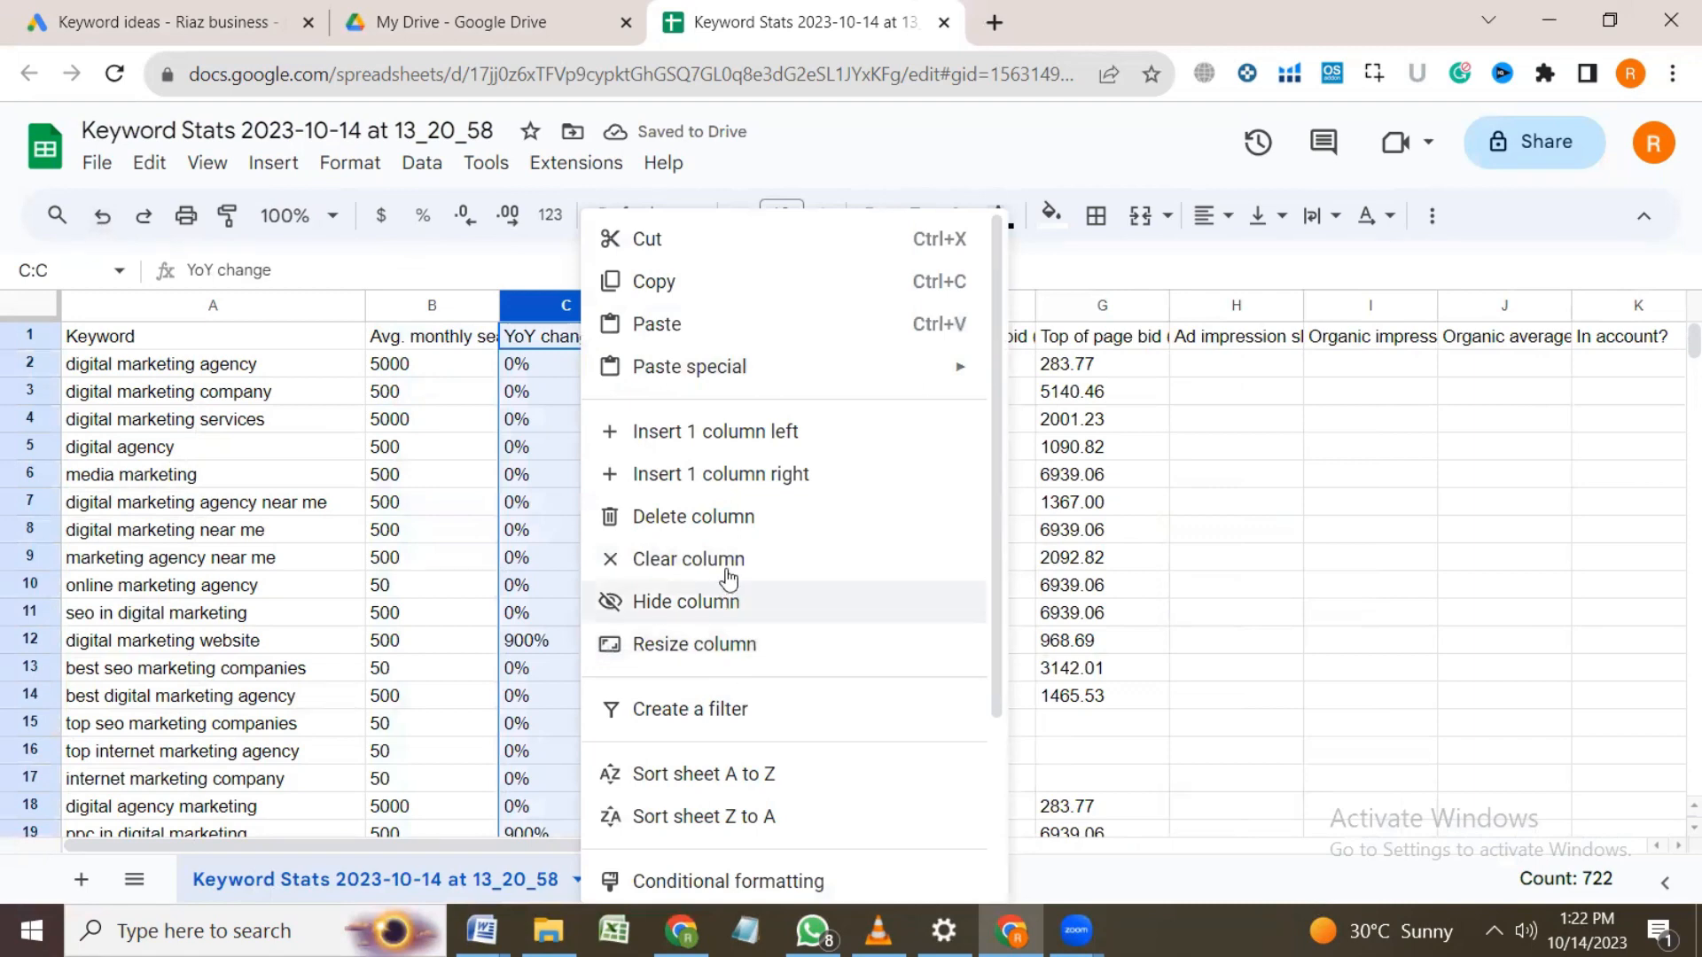
click(735, 533)
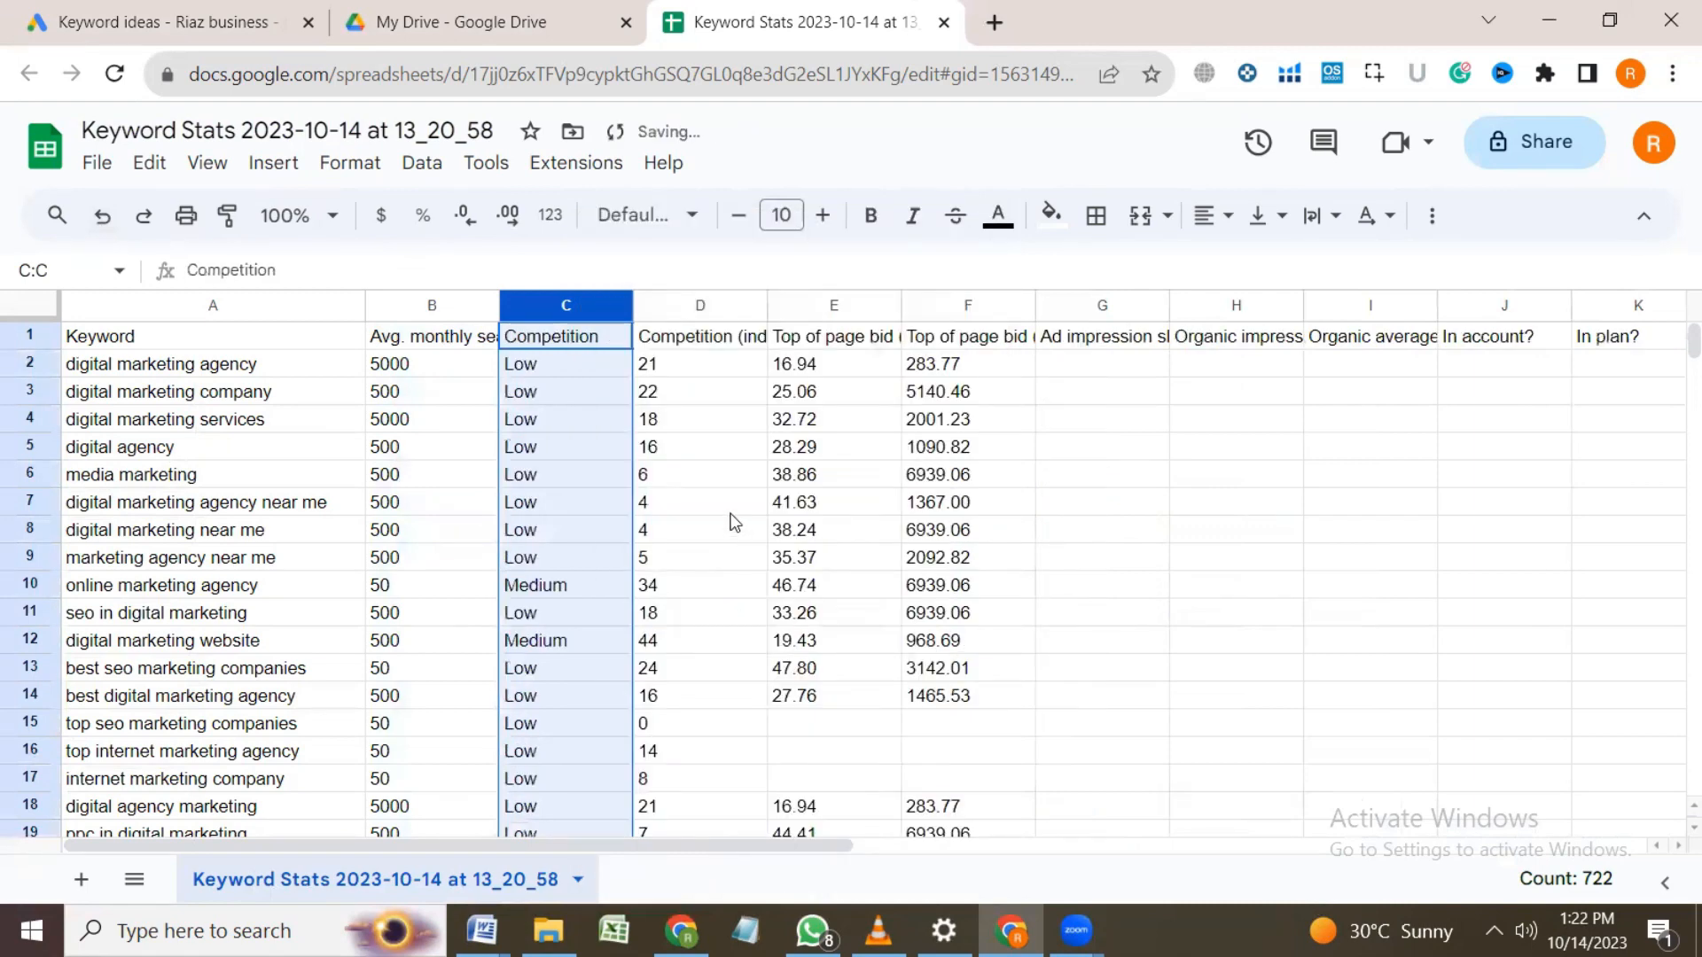
Step: Delete the Competition and Competition (indexed value) columns
right_click(563, 311)
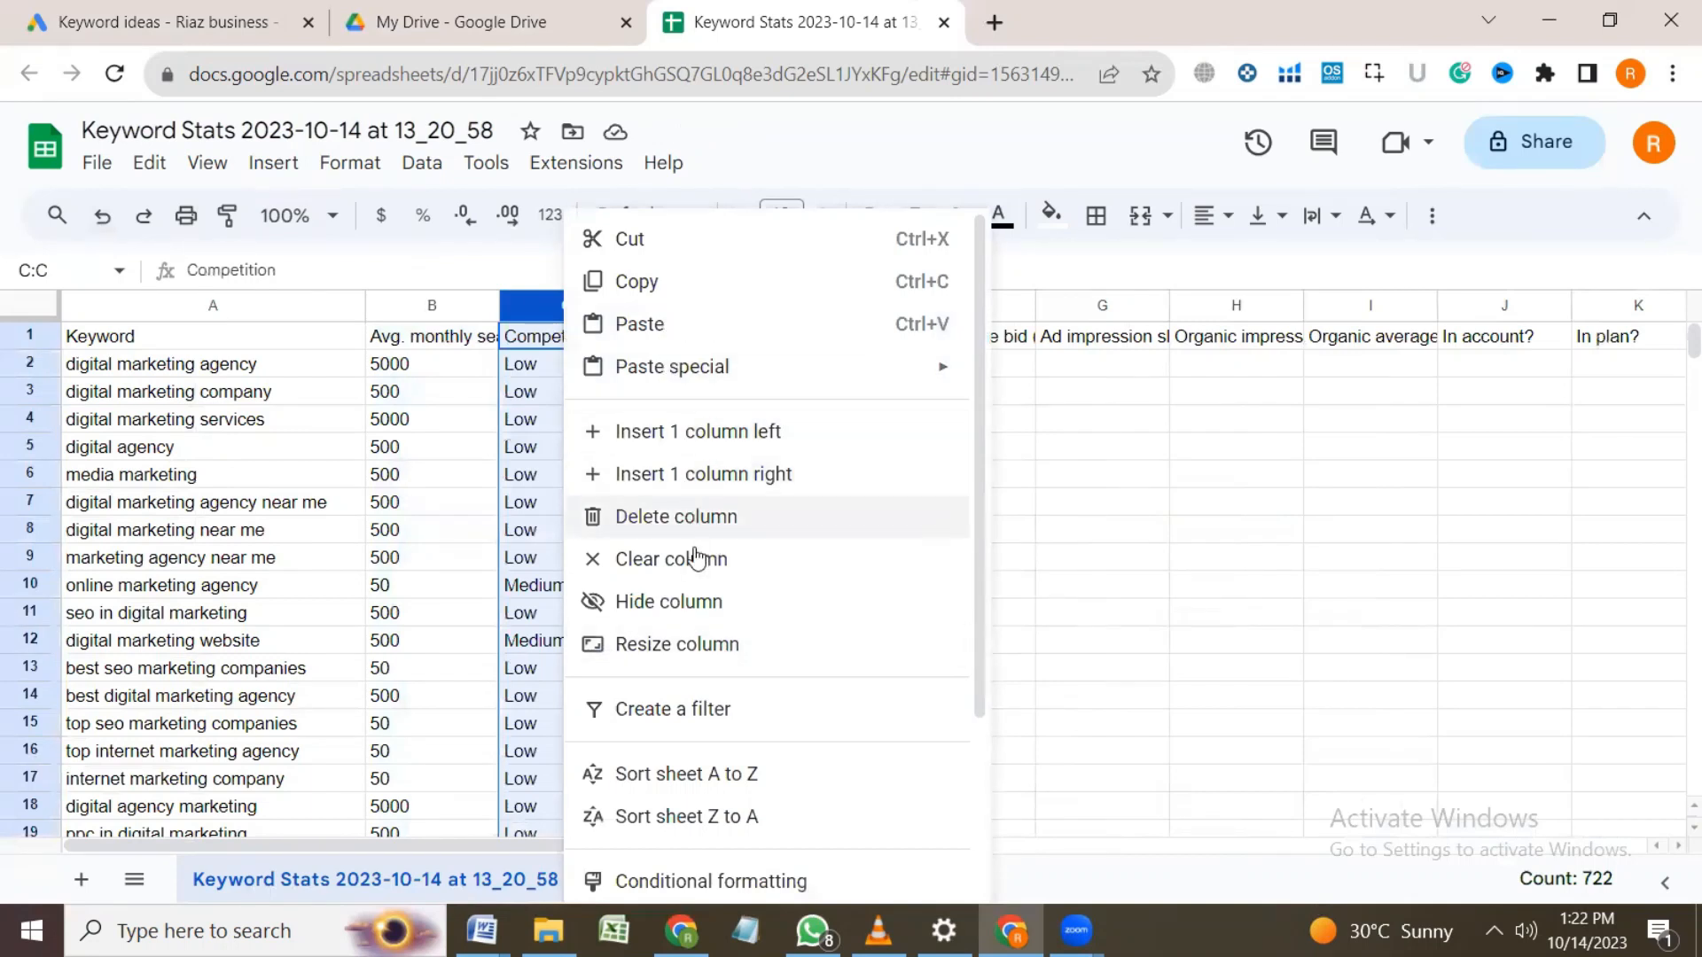
click(693, 532)
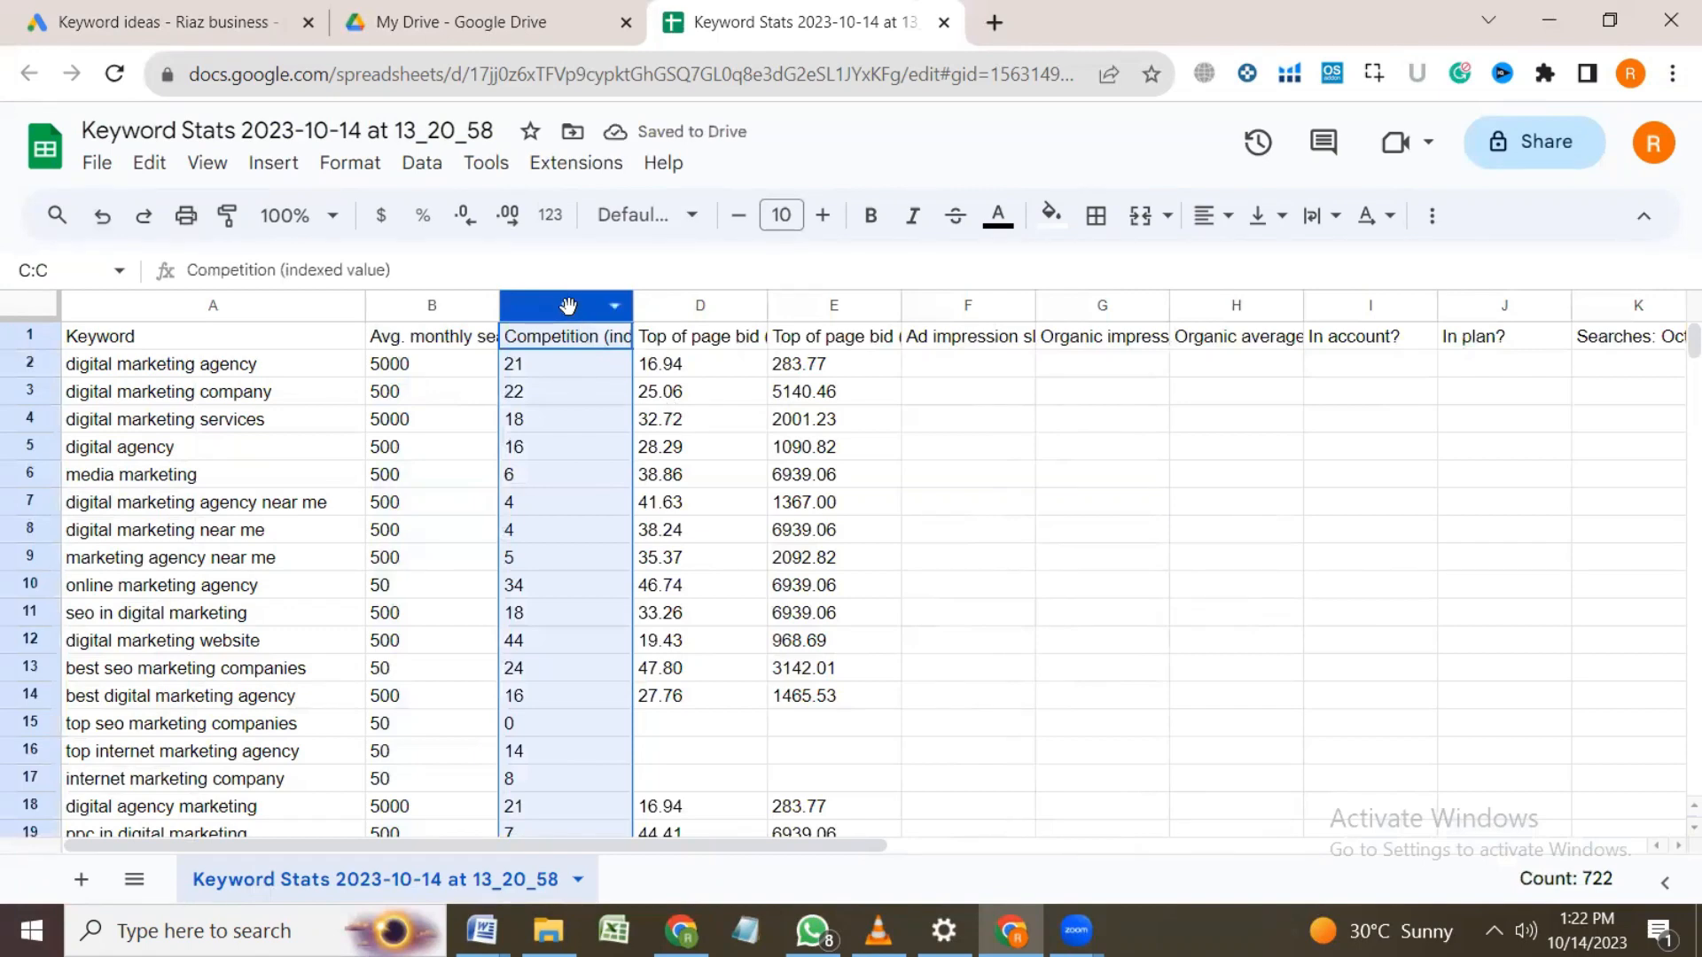
right_click(567, 309)
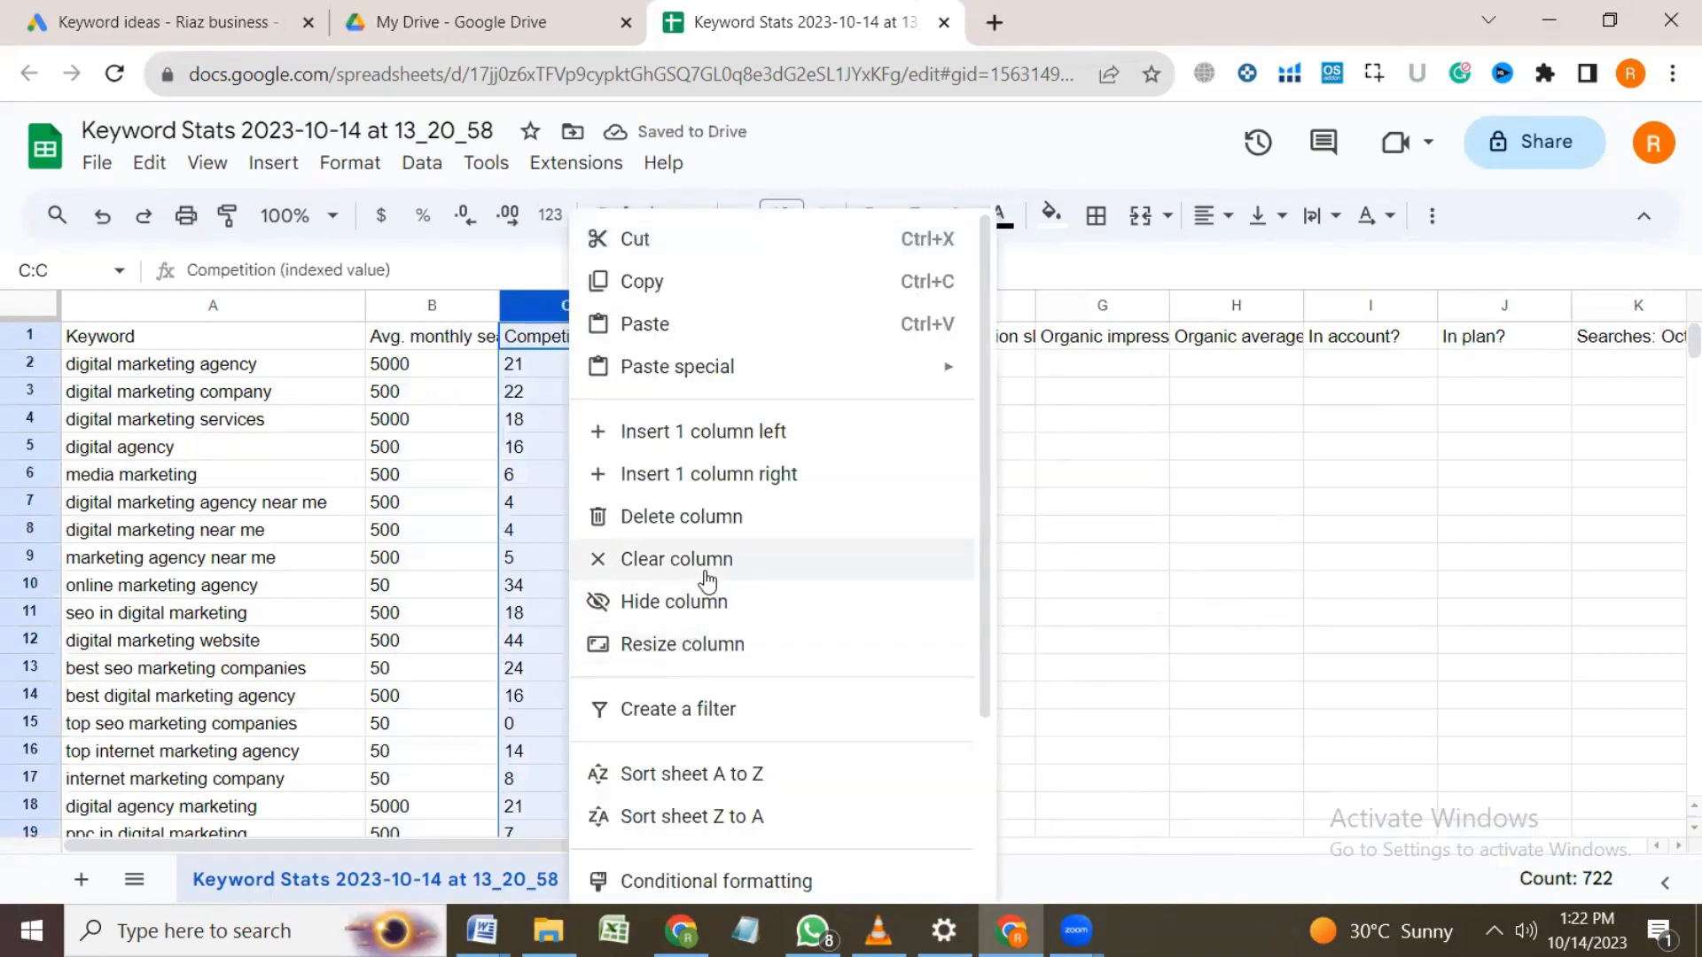
click(715, 521)
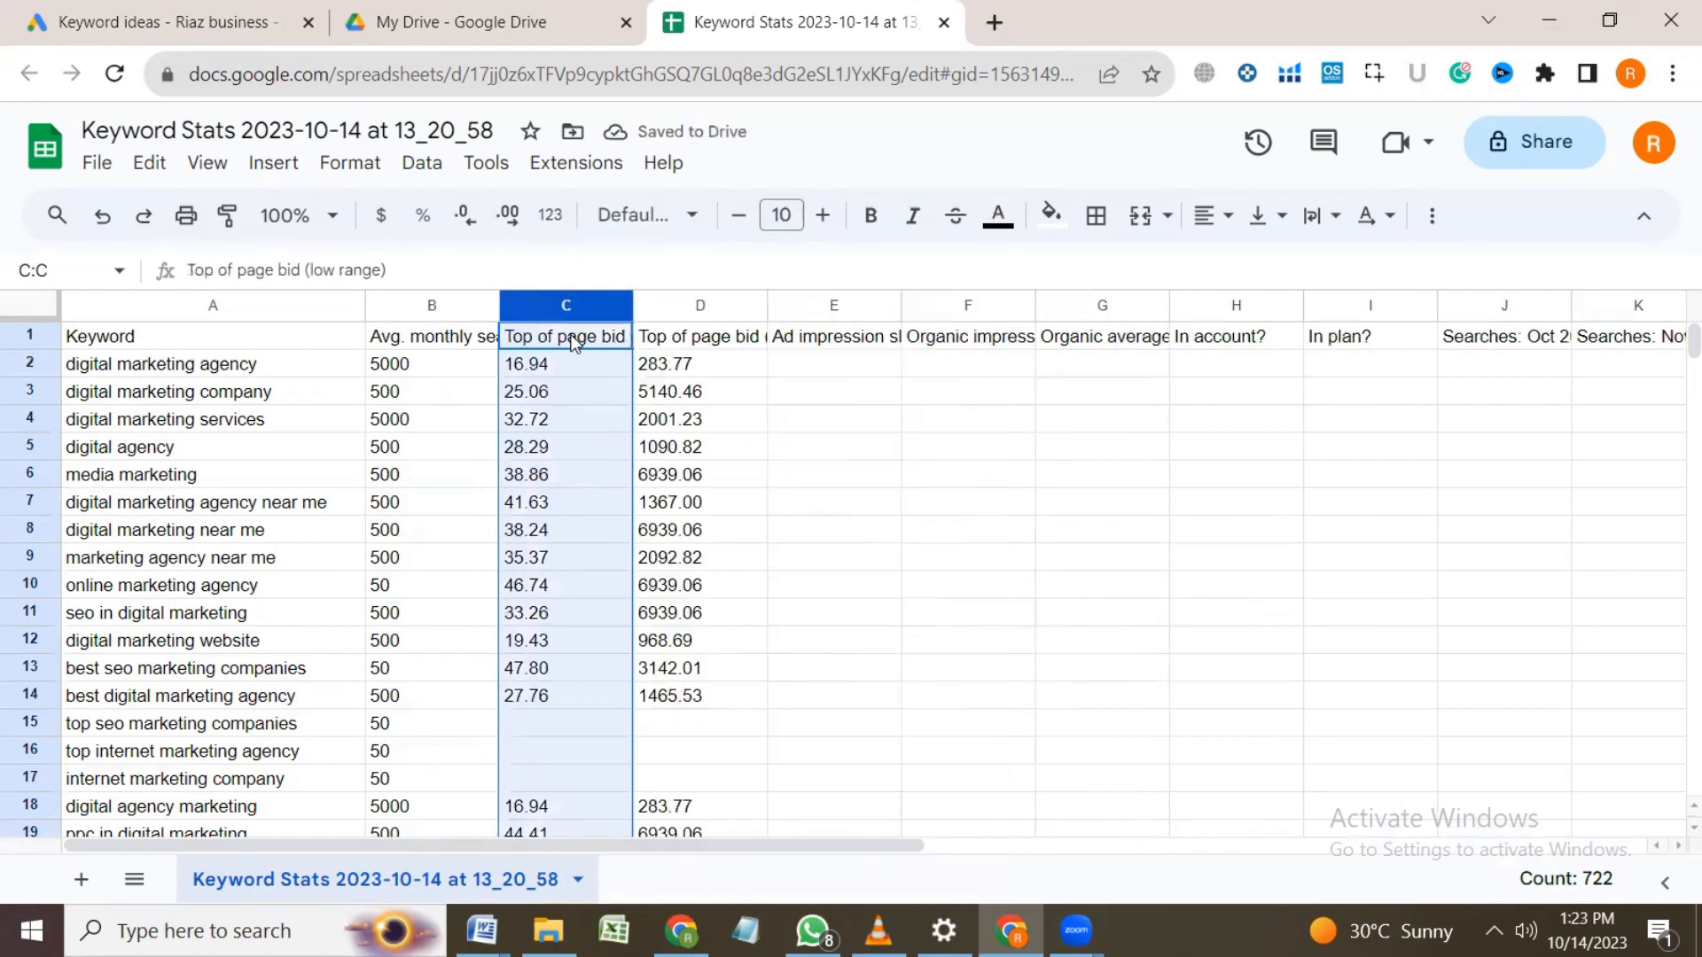
Step: Delete columns E to U, from Ad impression share through the last monthly Searches column
right_click(802, 303)
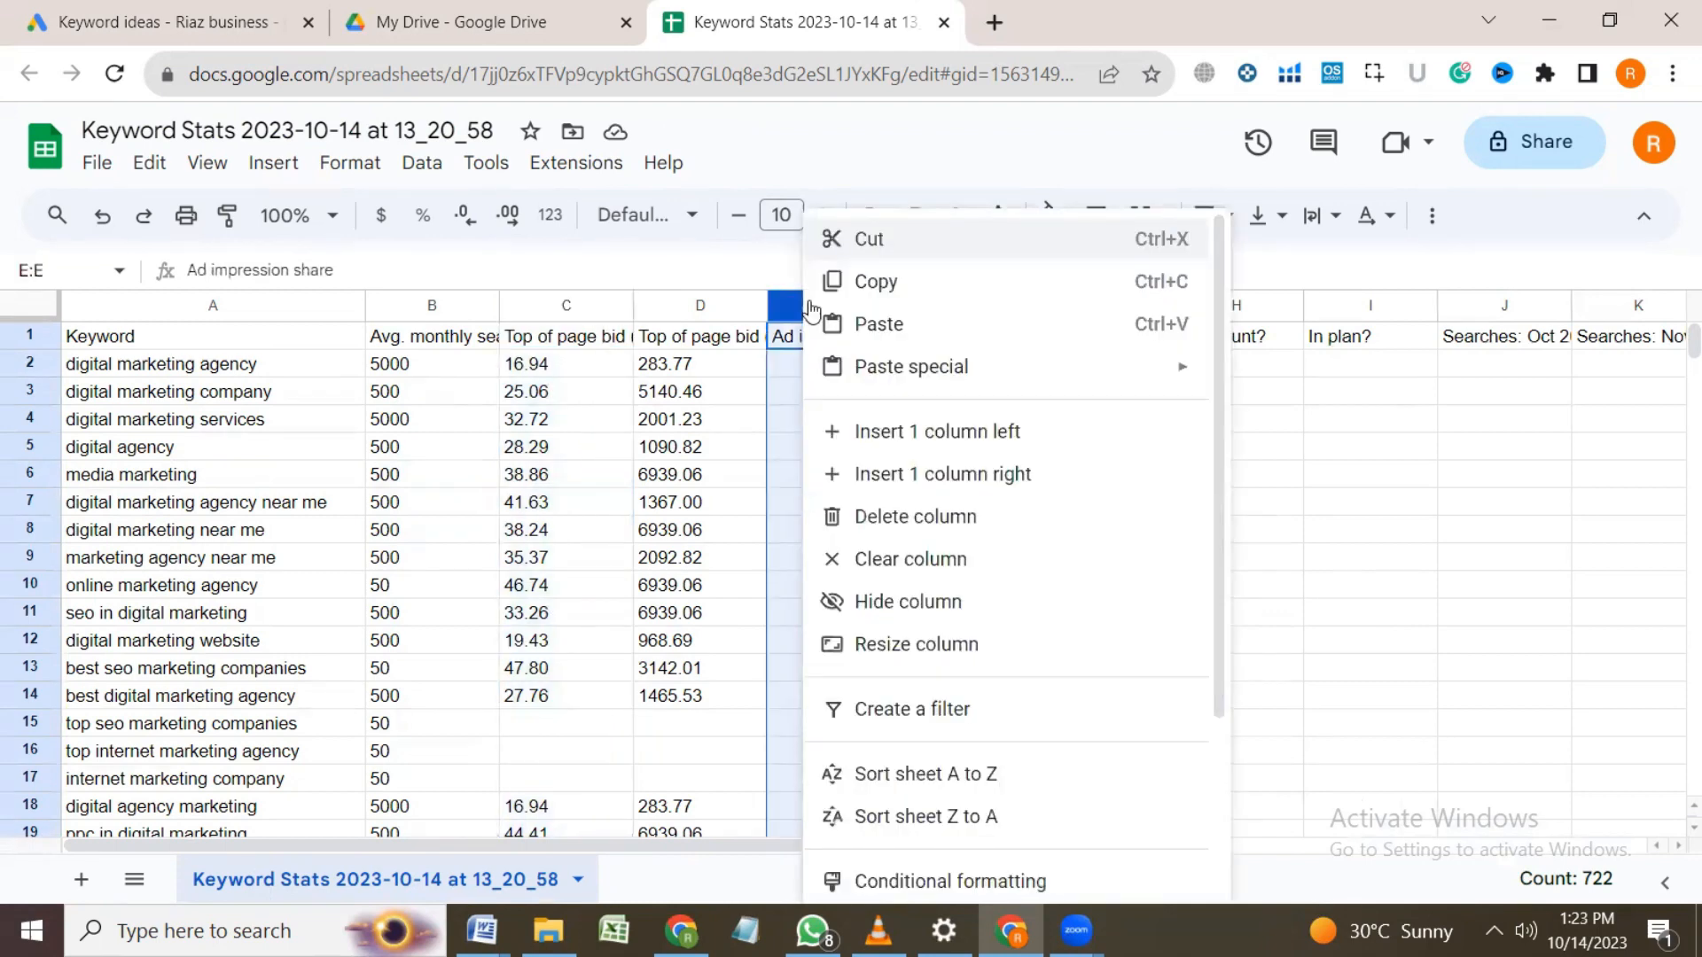
click(1478, 585)
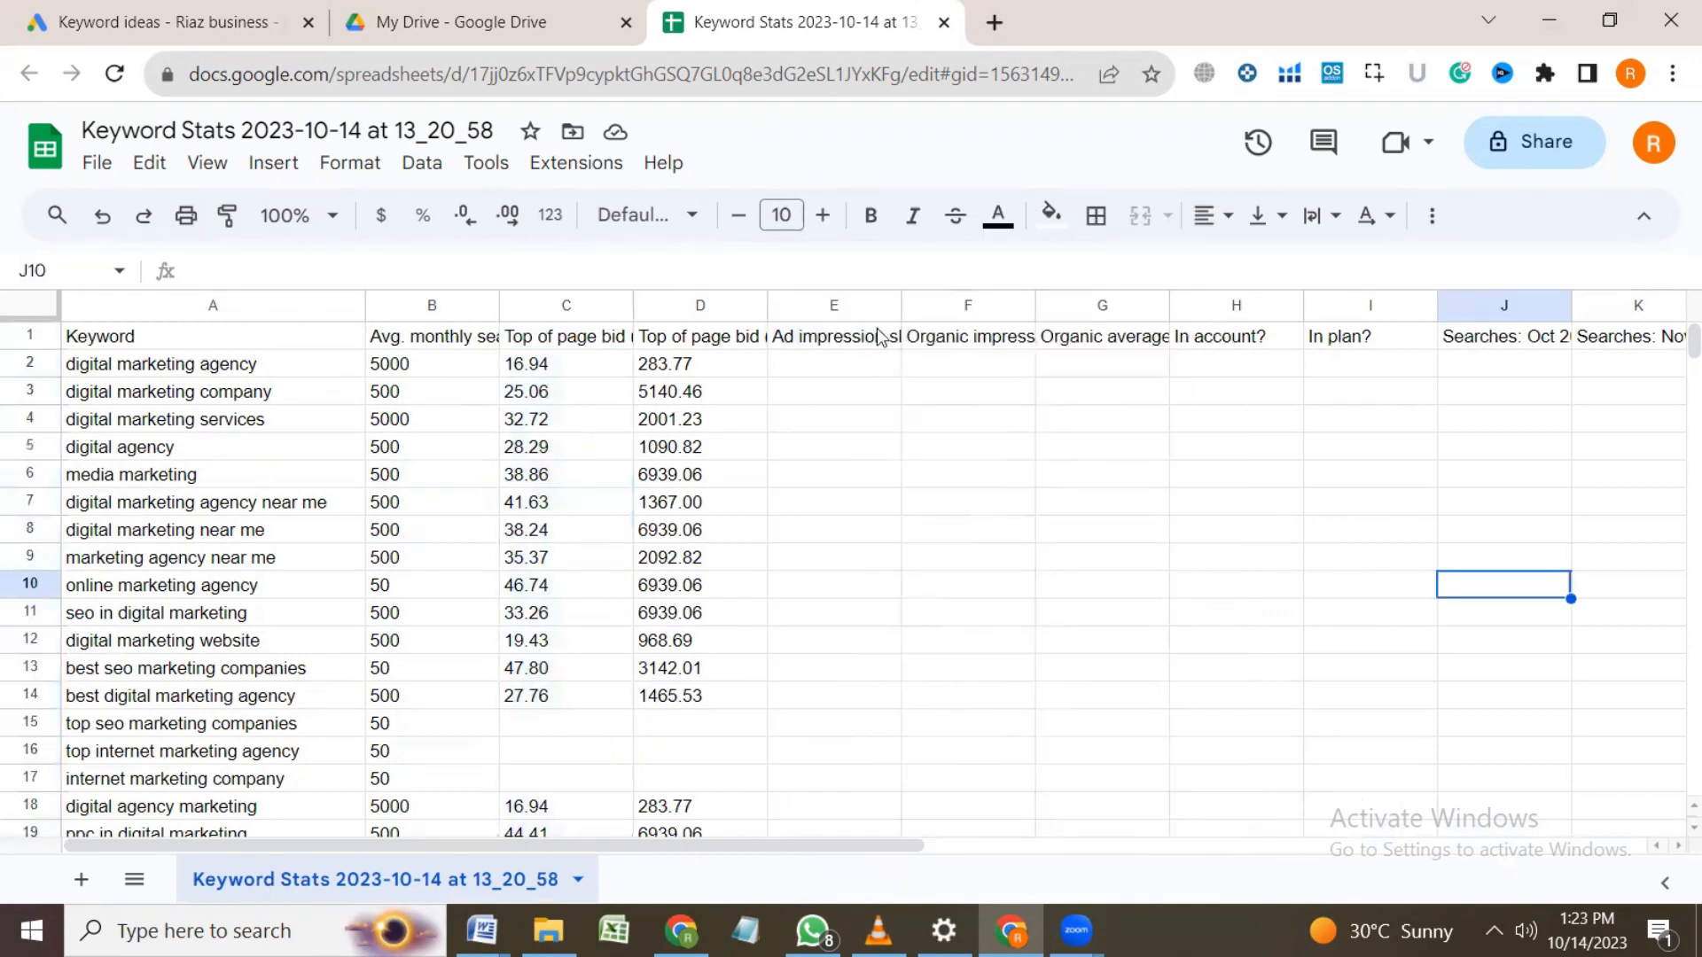
click(851, 307)
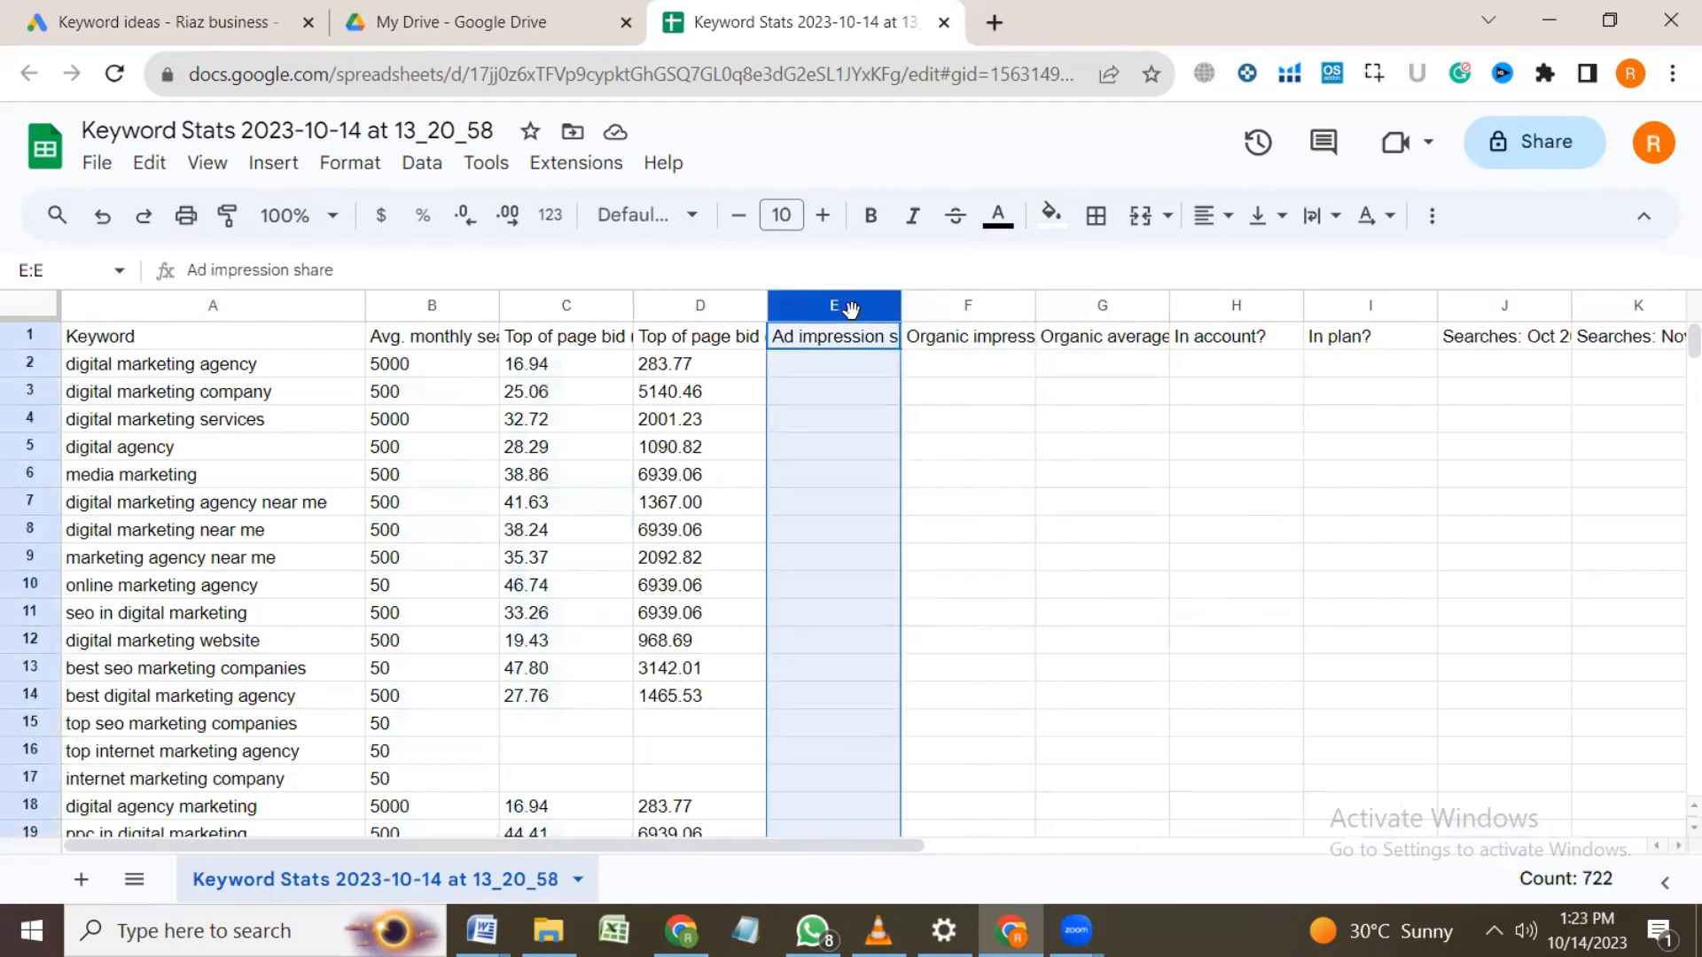
key(shift+Right)
key(shift+Right)
key(shift+Right)
key(shift+Right)
key(shift+Right)
key(shift+Right)
key(shift+Right)
key(shift+Right)
key(shift+Right)
key(shift+Right)
key(shift+Right)
key(shift+Right)
key(shift+Right)
key(shift+Right)
key(shift+Right)
key(shift+Right)
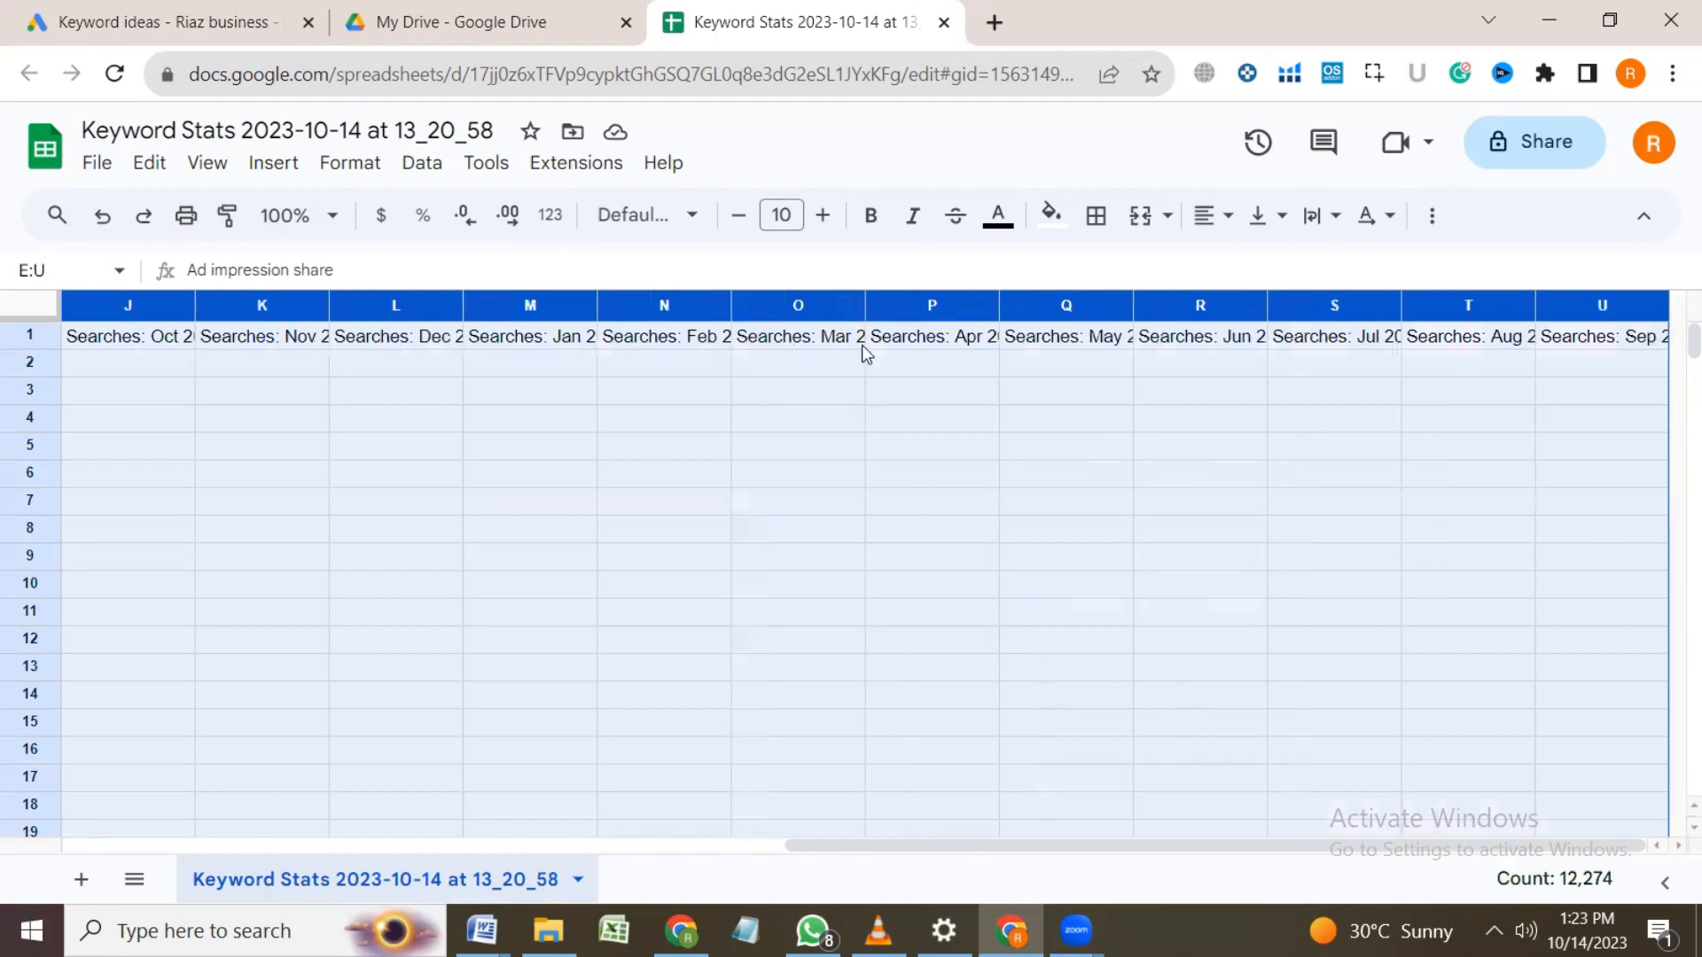
right_click(882, 310)
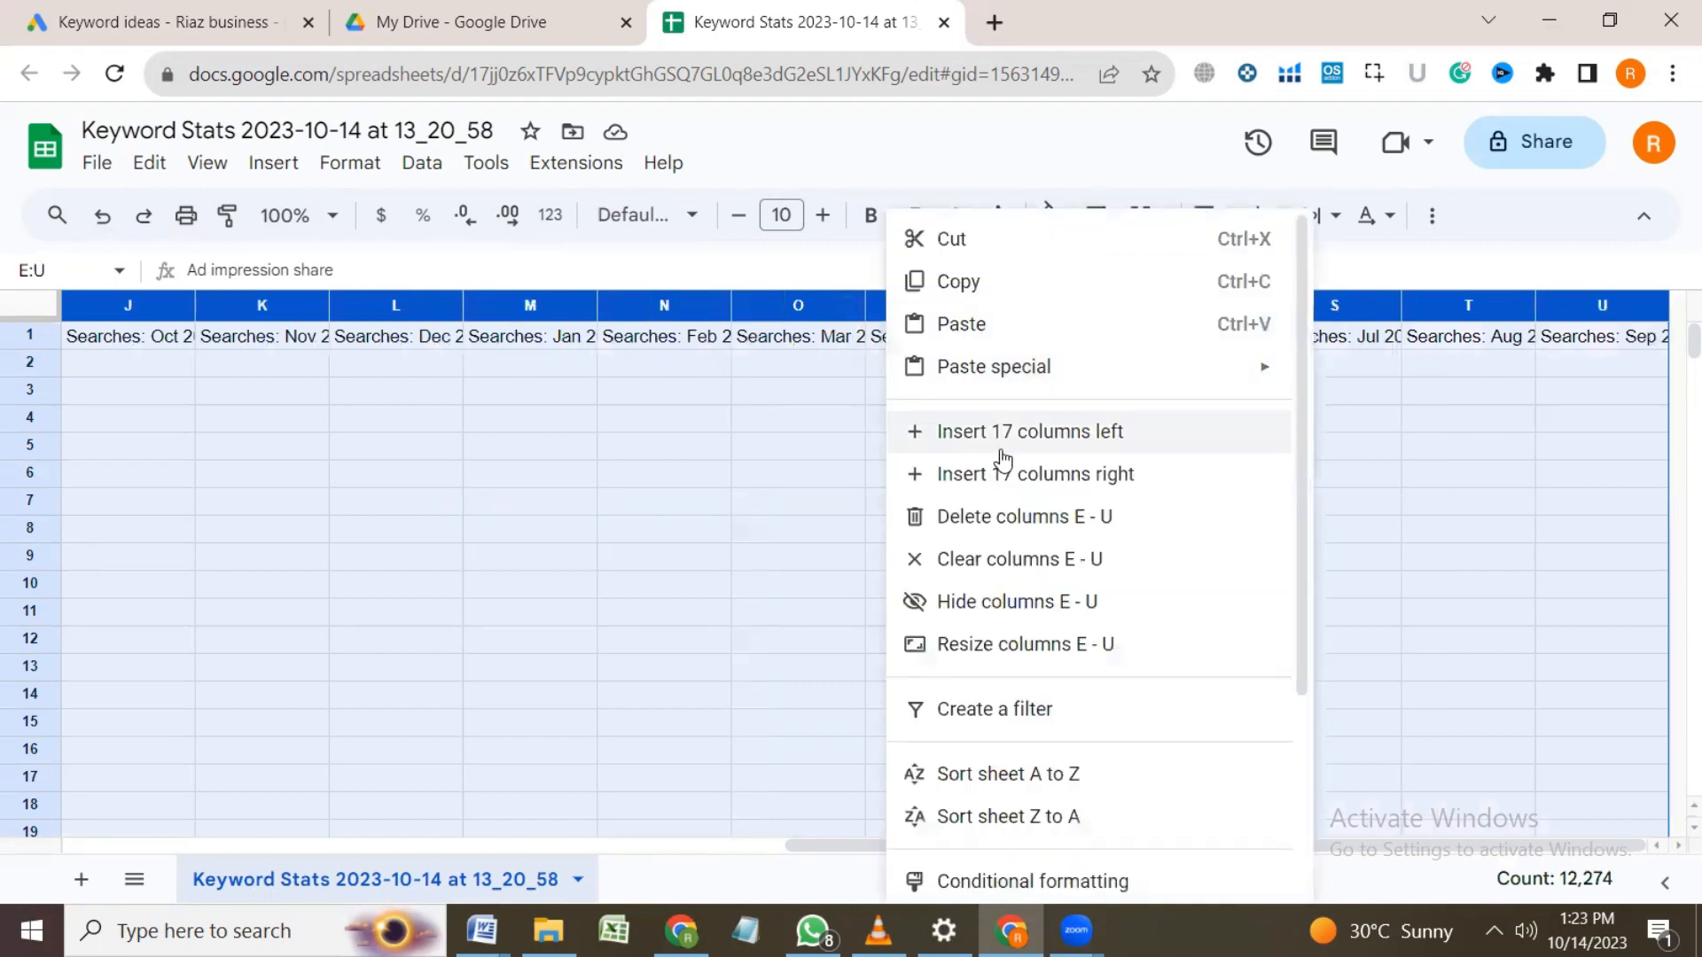
click(981, 534)
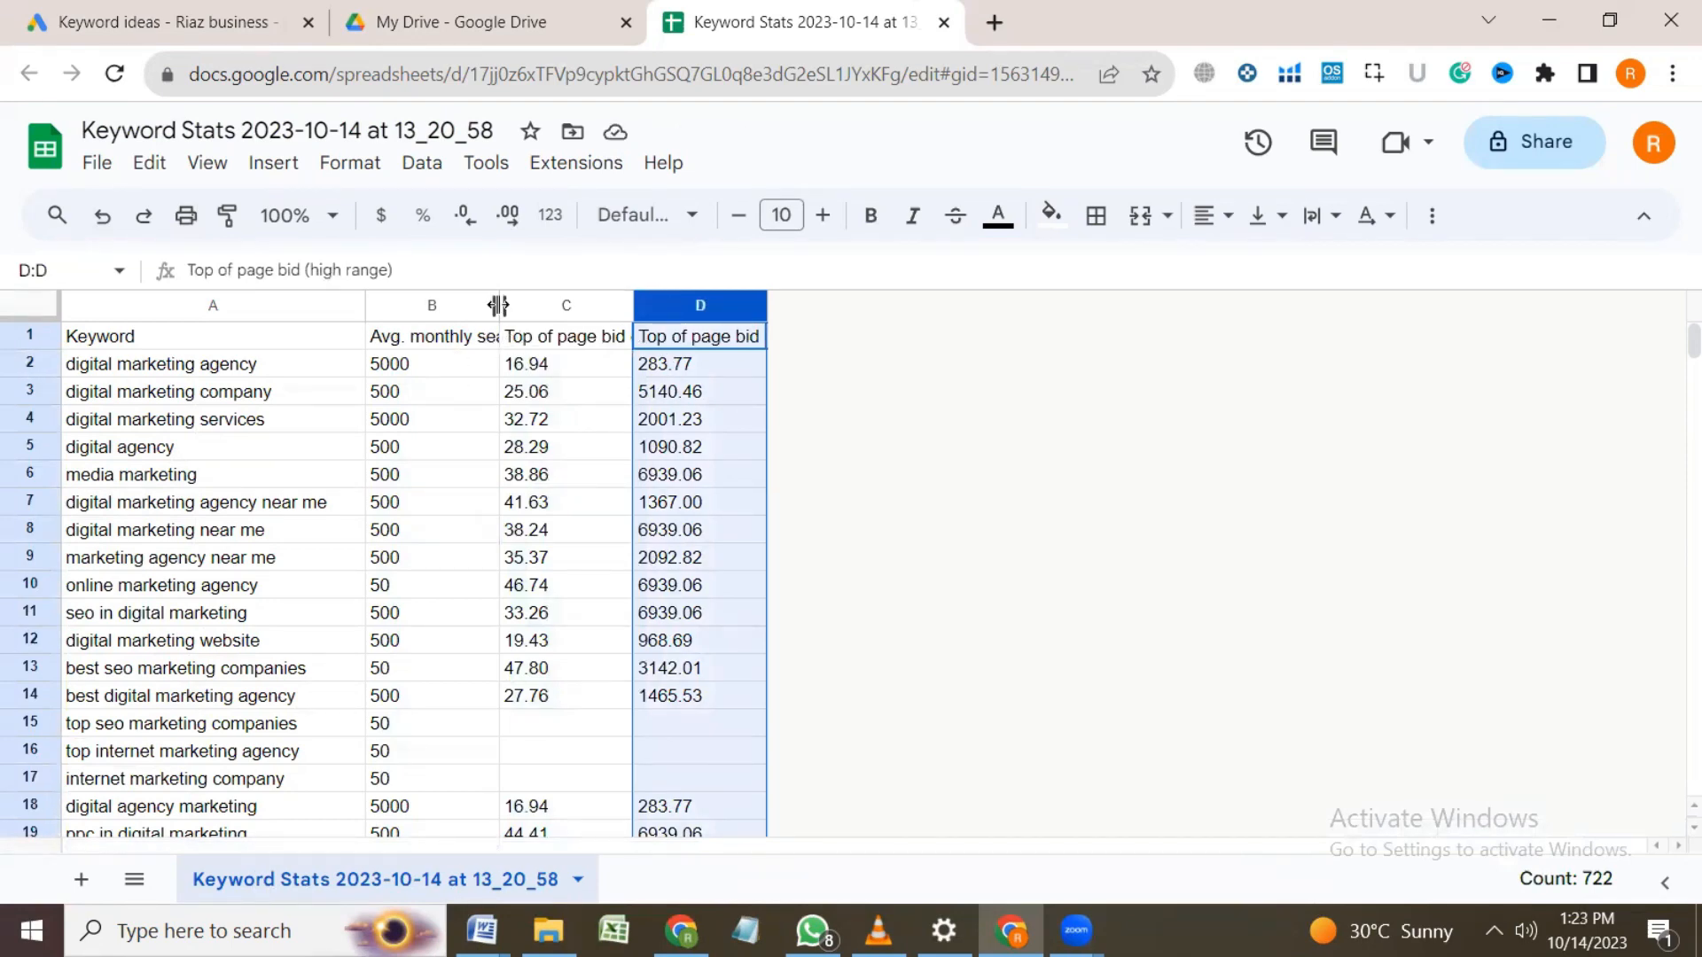
Step: Widen the Avg. monthly searches and both Top of page bid columns so their full headers fit
drag(496, 305, 589, 306)
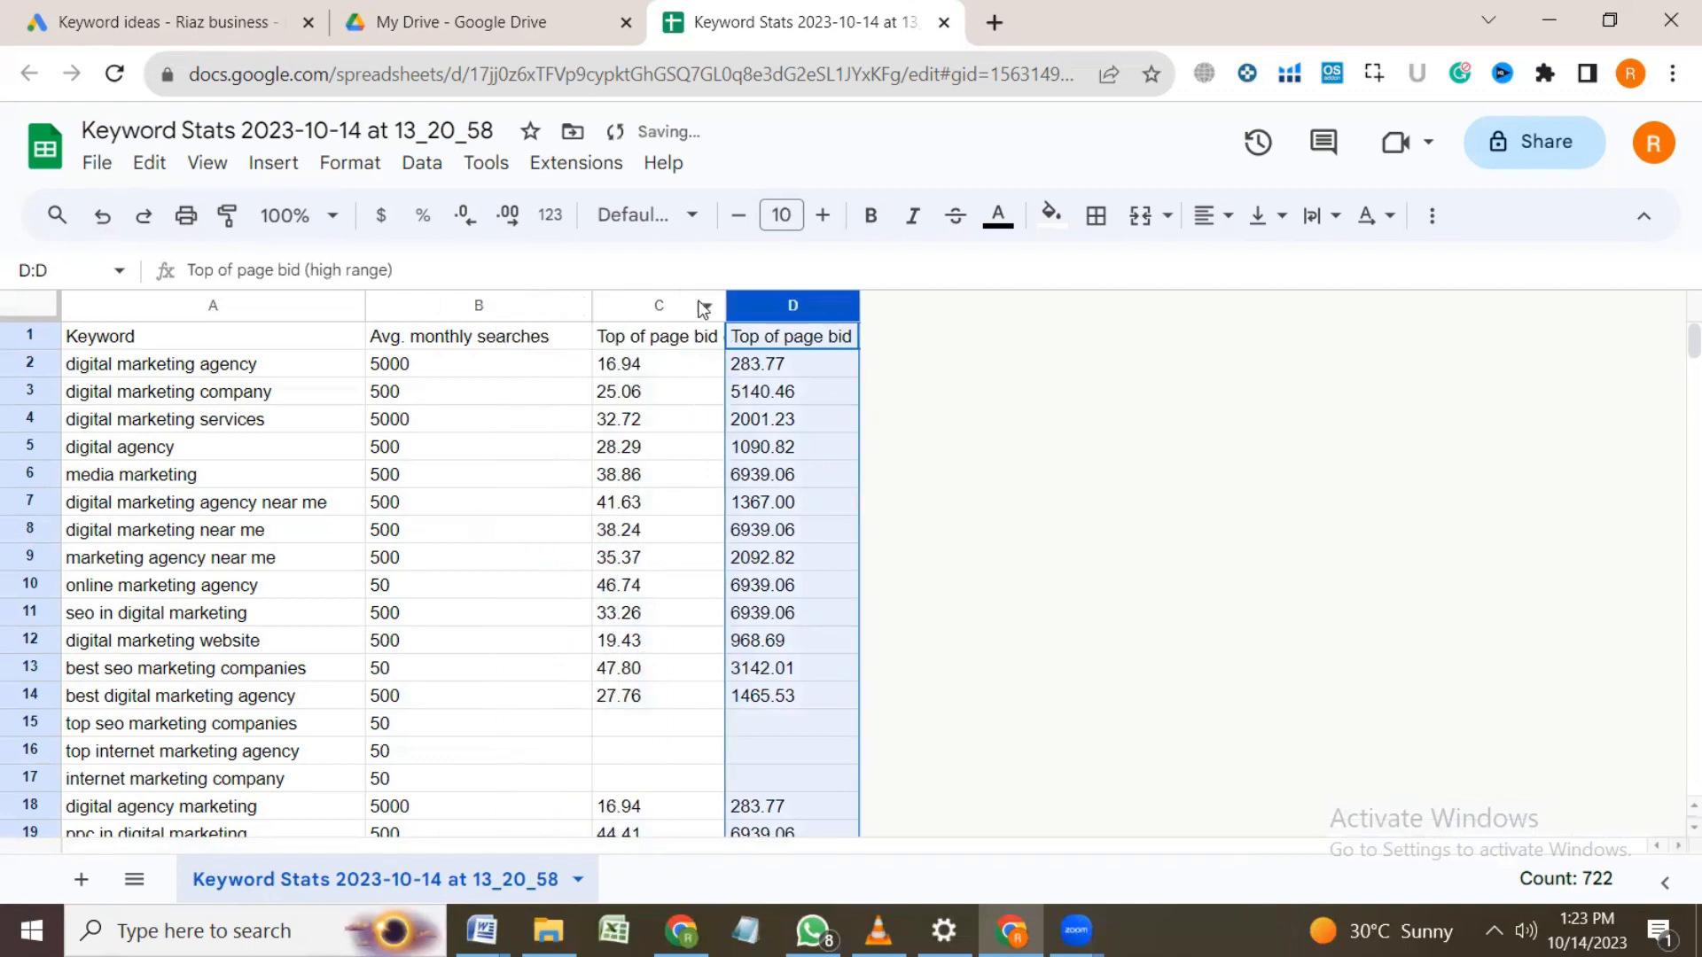
drag(725, 305, 869, 305)
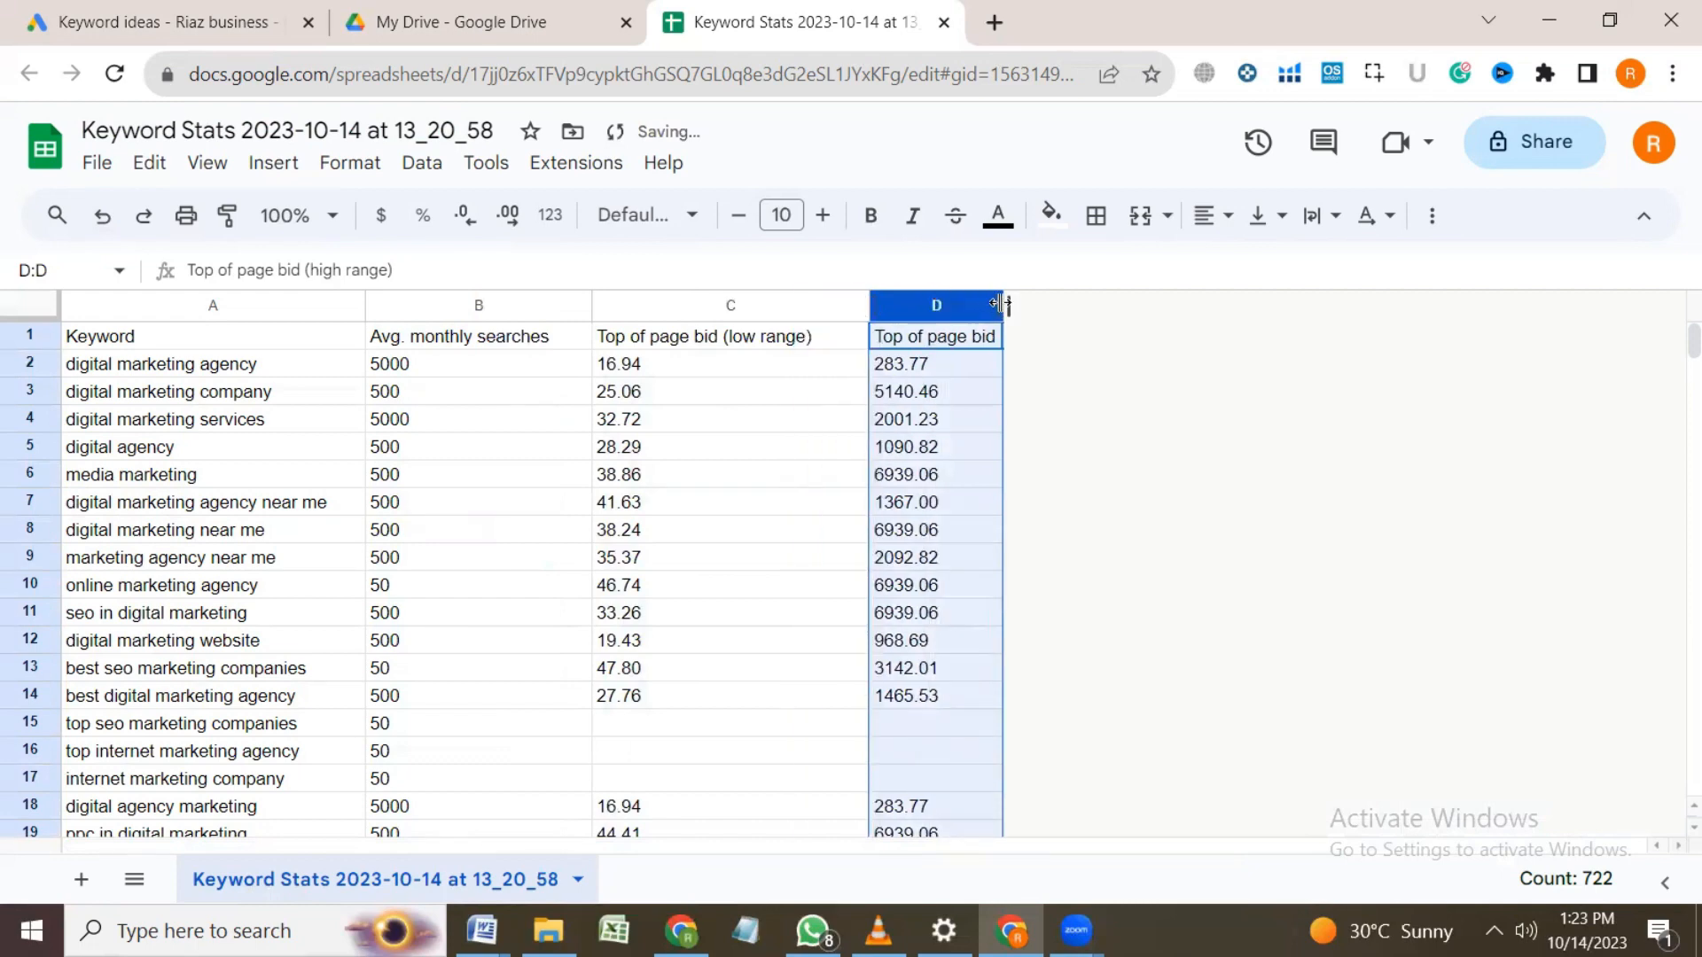
drag(1002, 305, 1219, 305)
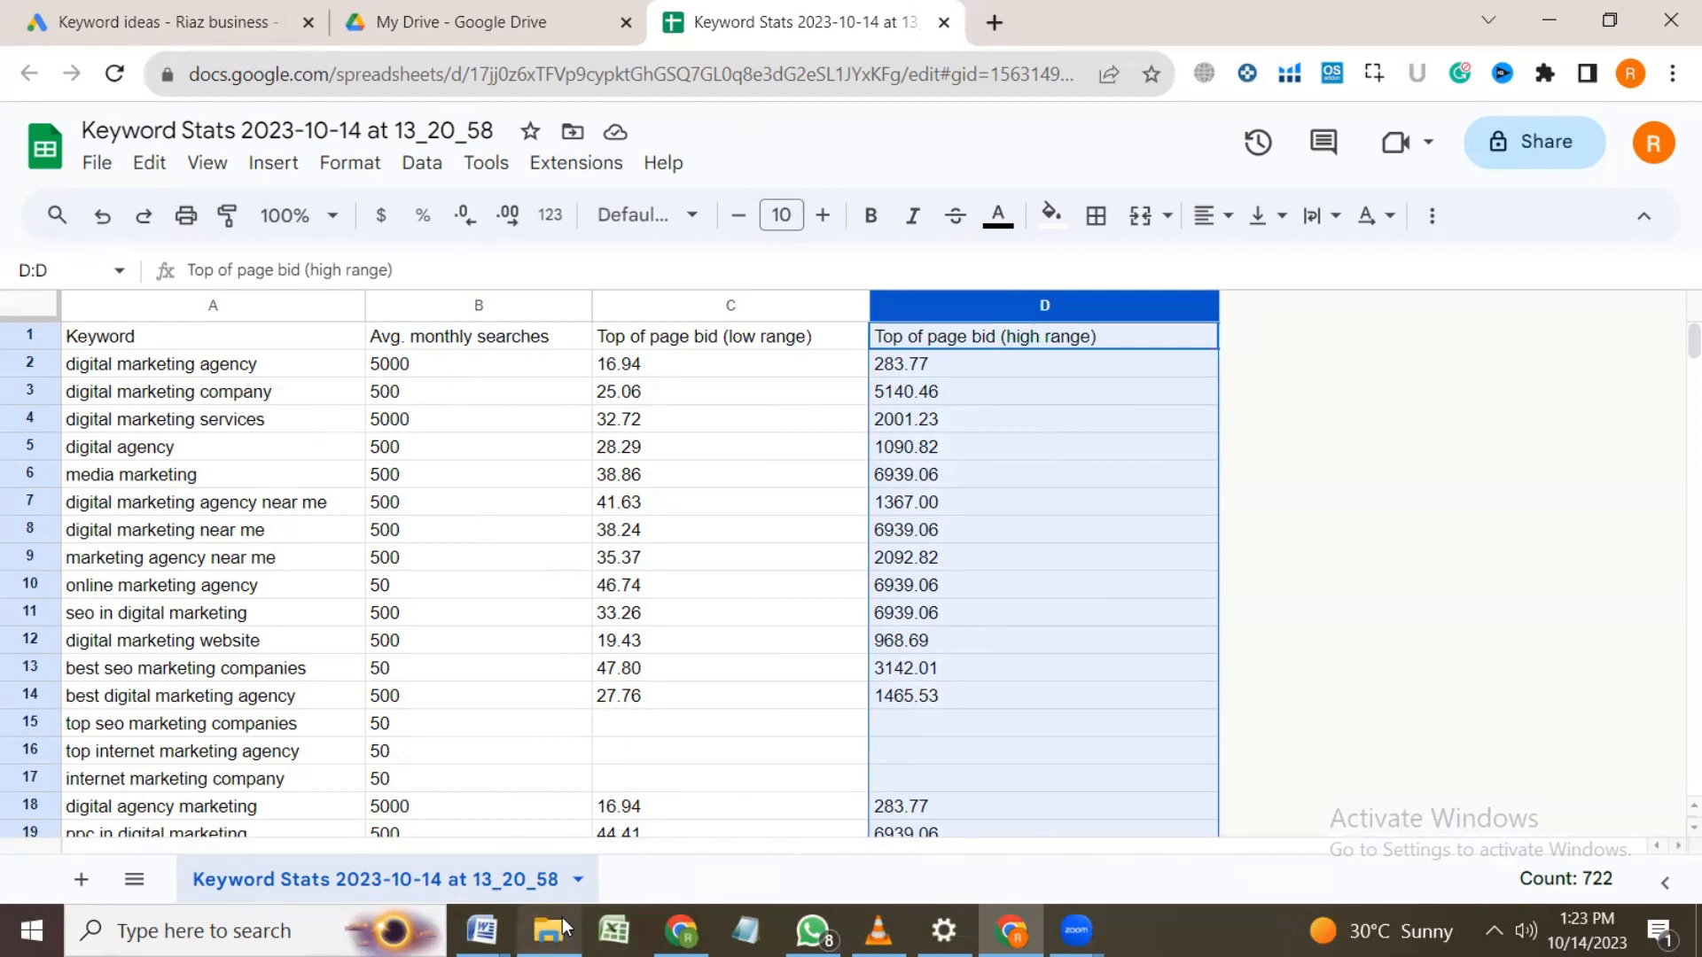
Step: Switch to Document1 in Microsoft Word to review the keyword types, and return to the spreadsheet in Chrome
mouse_move(481, 931)
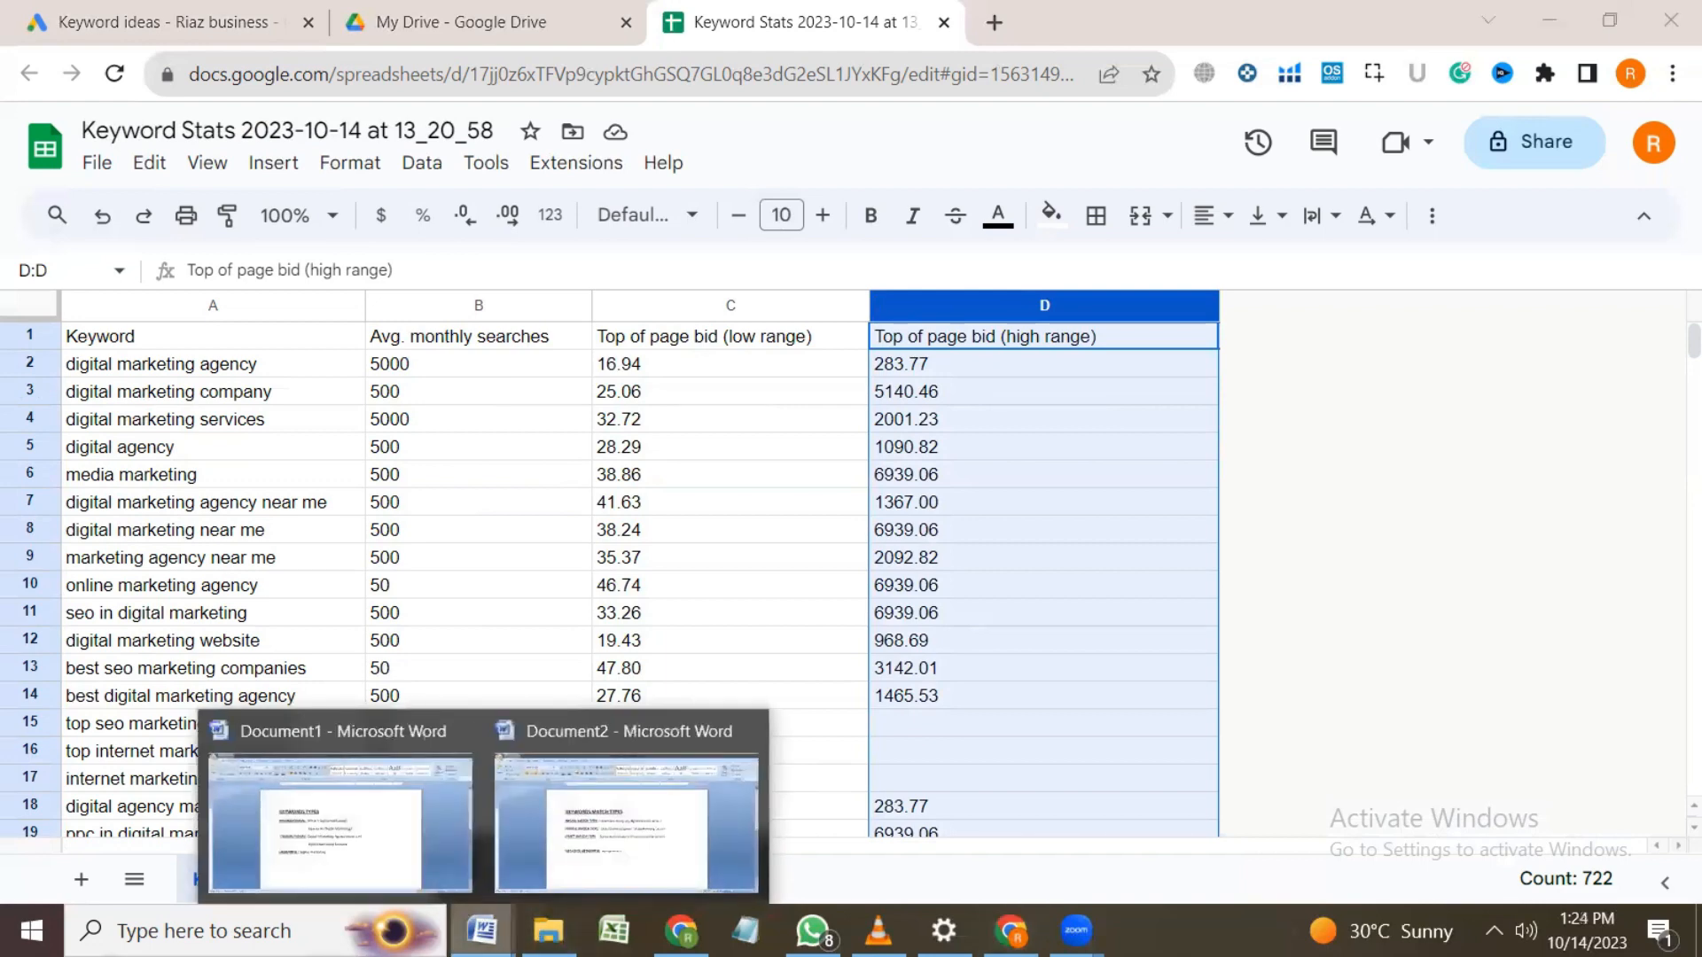
click(370, 817)
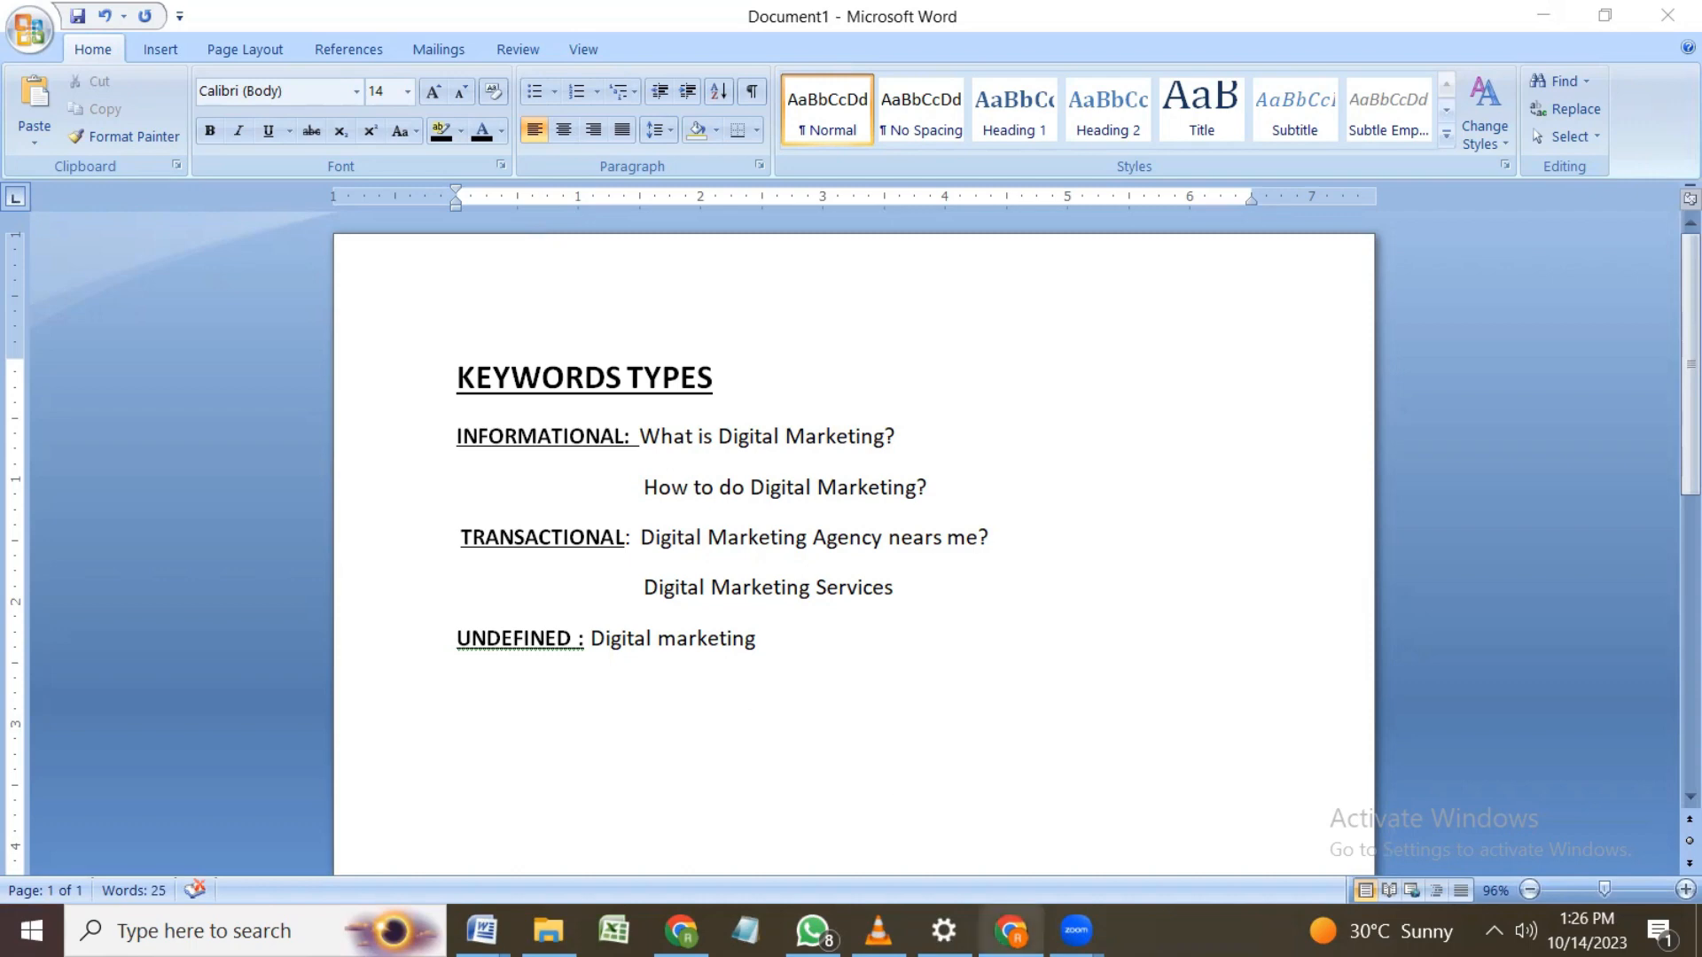
click(1010, 930)
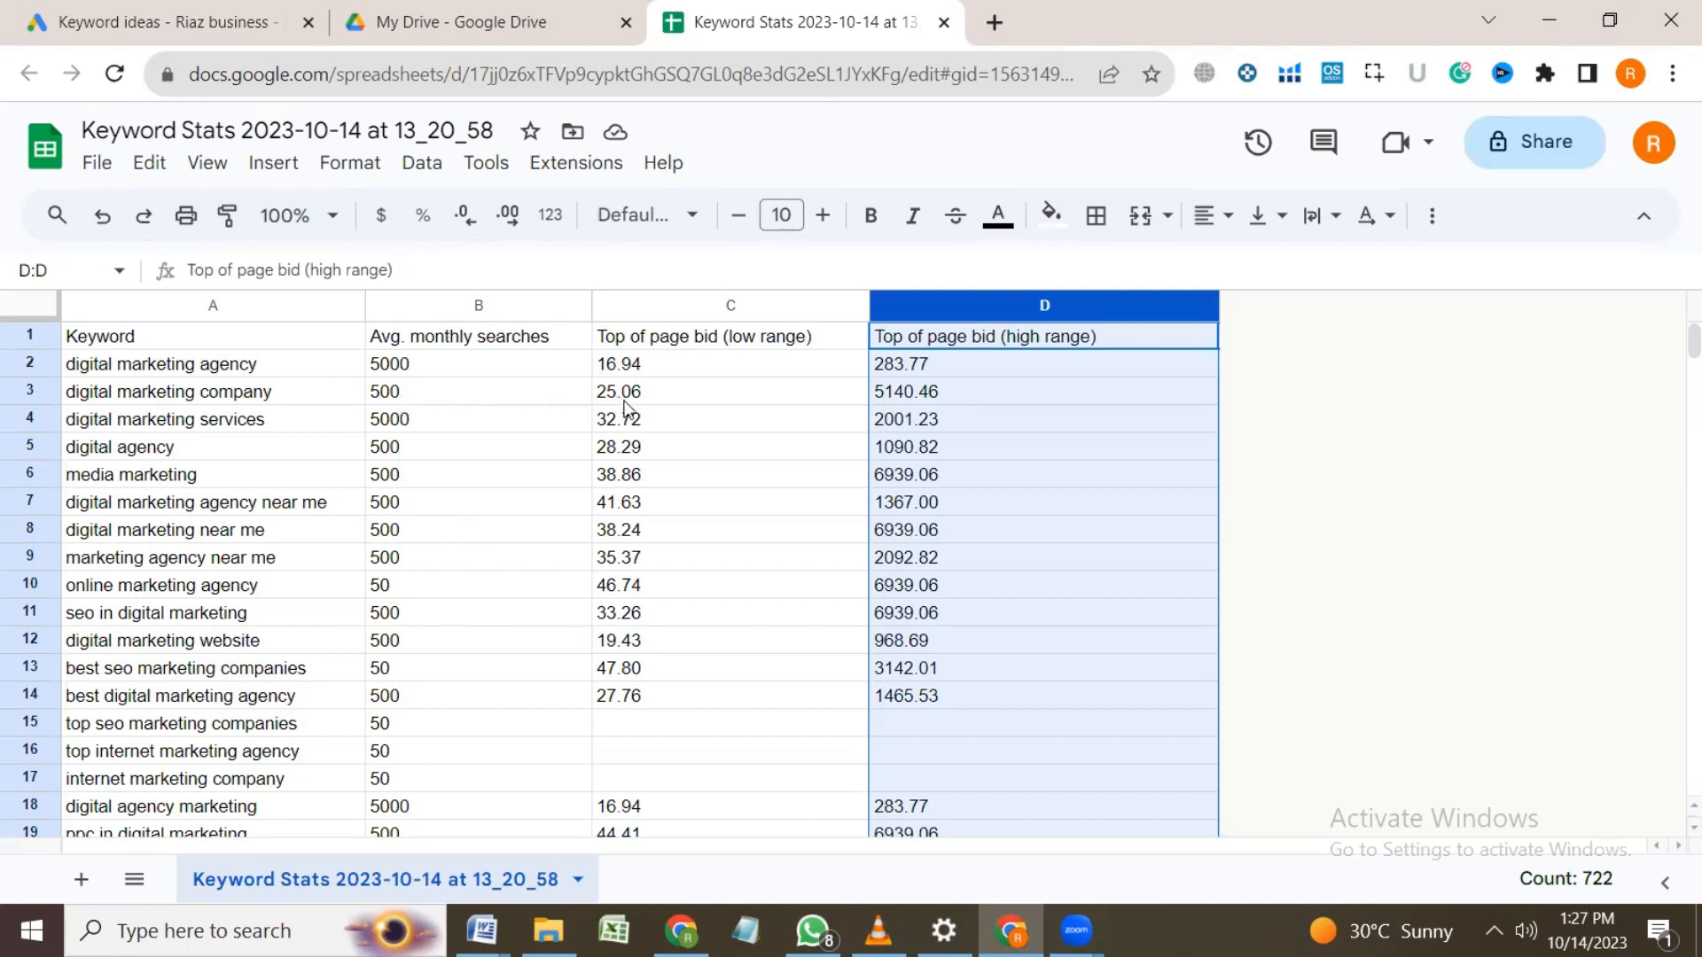
Step: Format the Top of page bid (low range) column as Pakistani Rupee
click(775, 304)
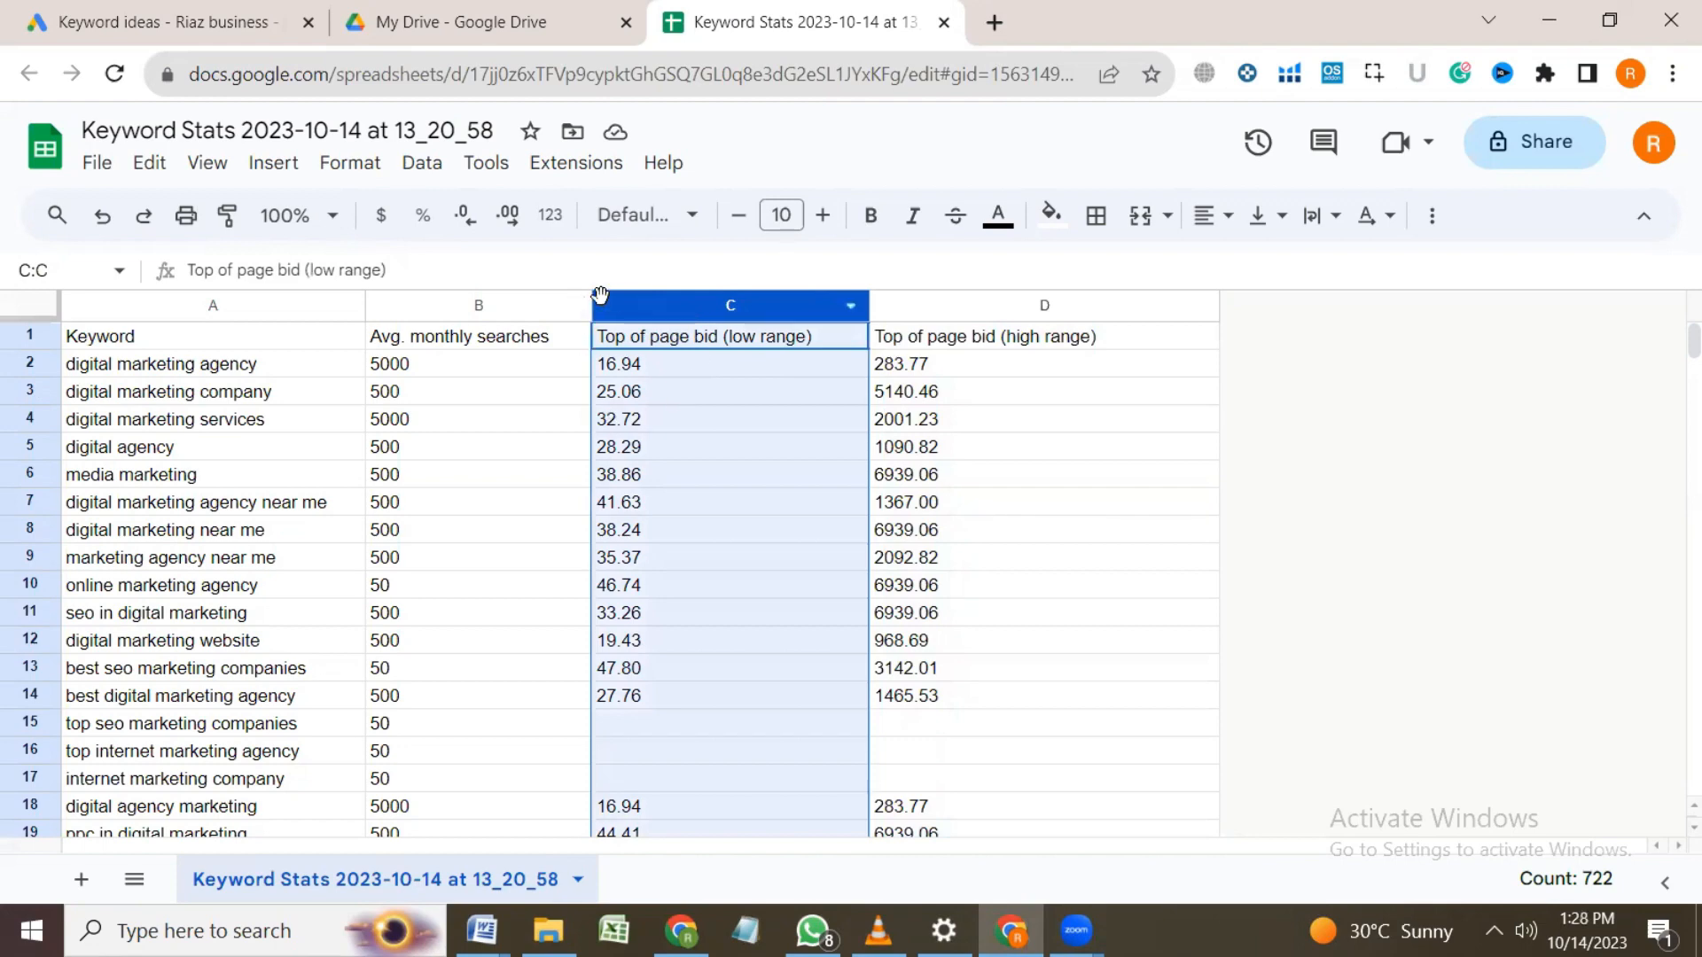
click(342, 182)
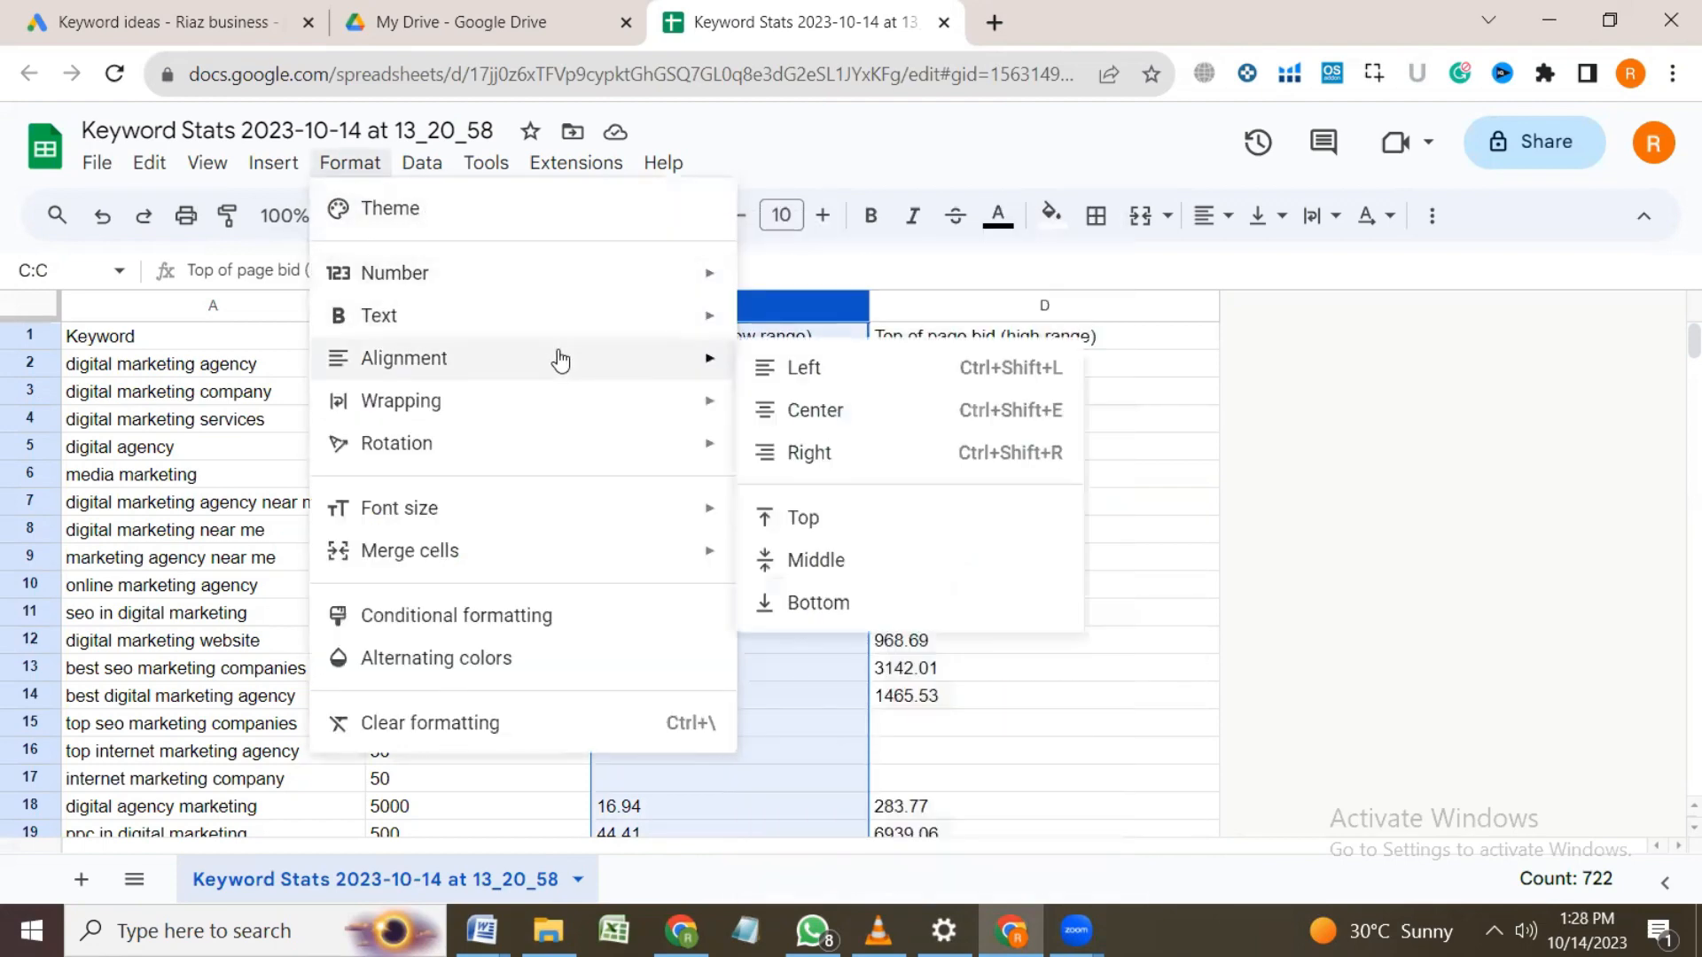
mouse_move(638, 277)
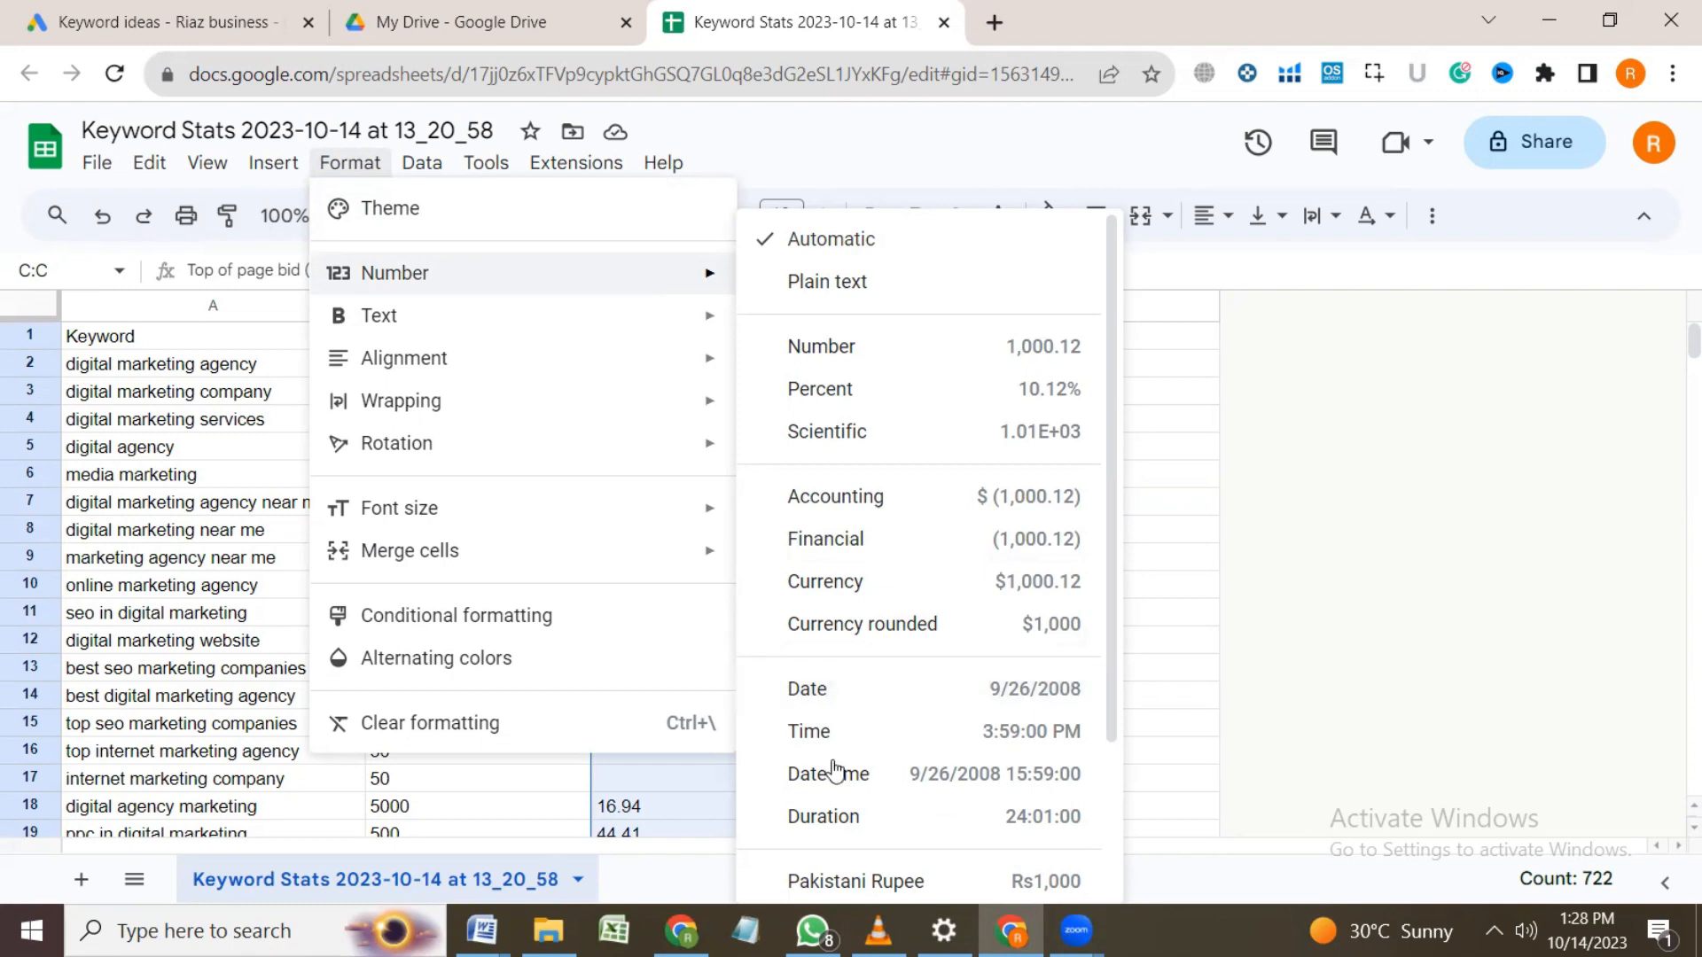
click(348, 162)
click(348, 162)
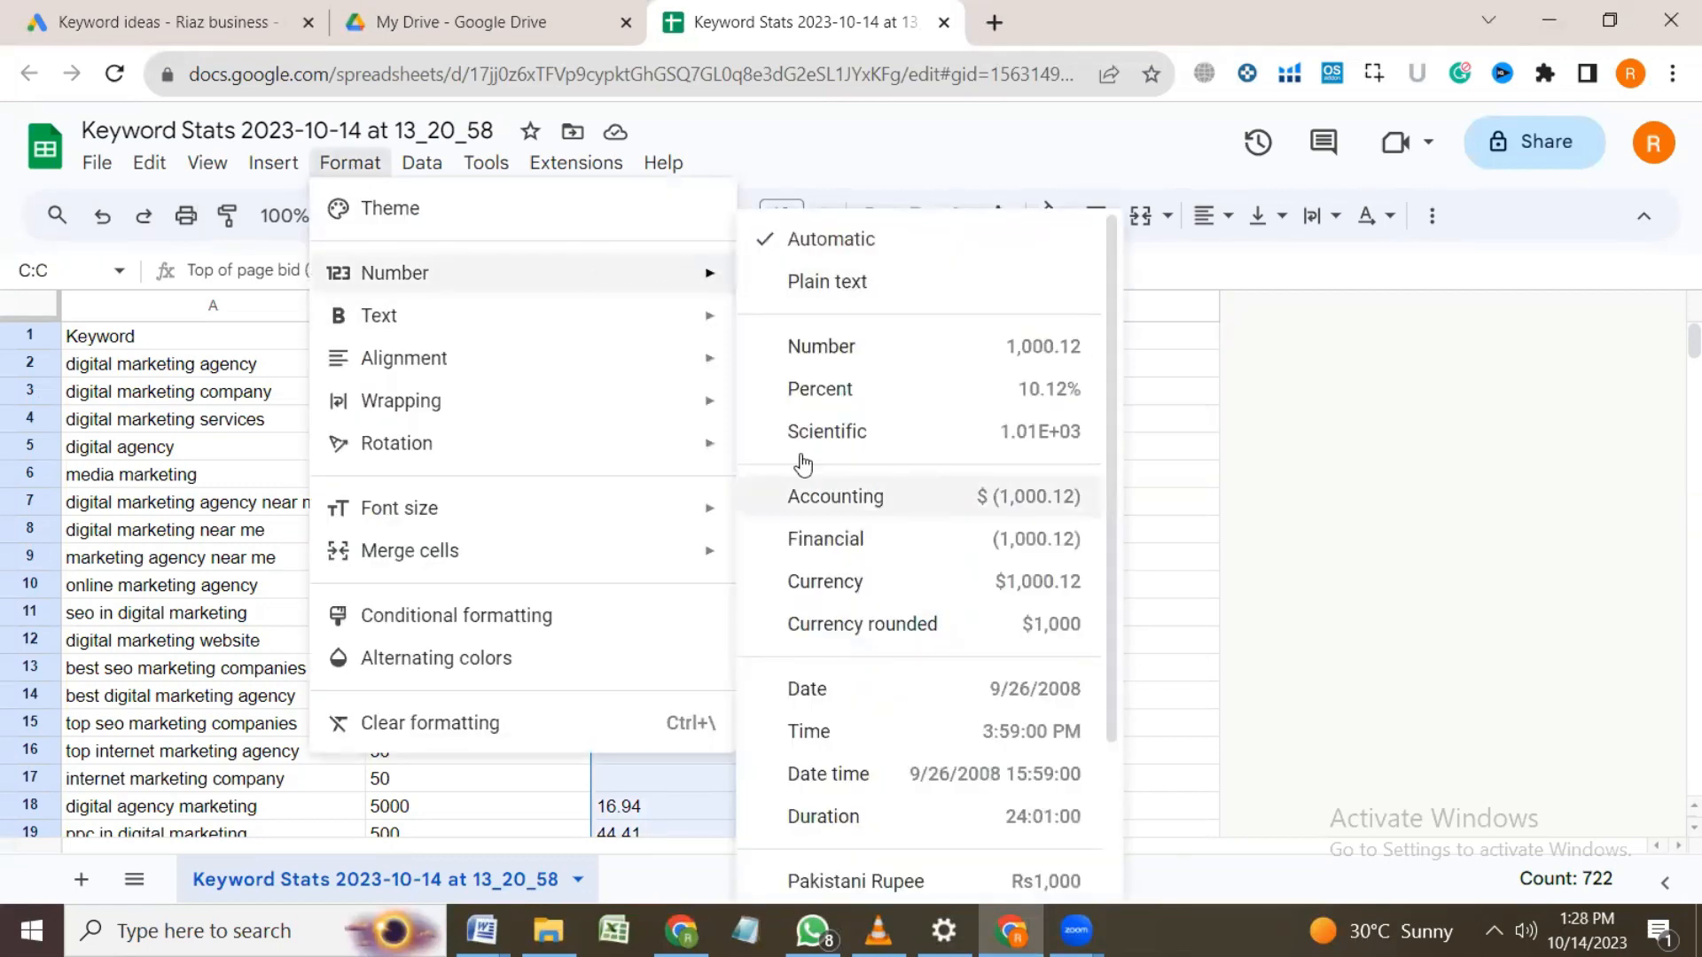
click(864, 882)
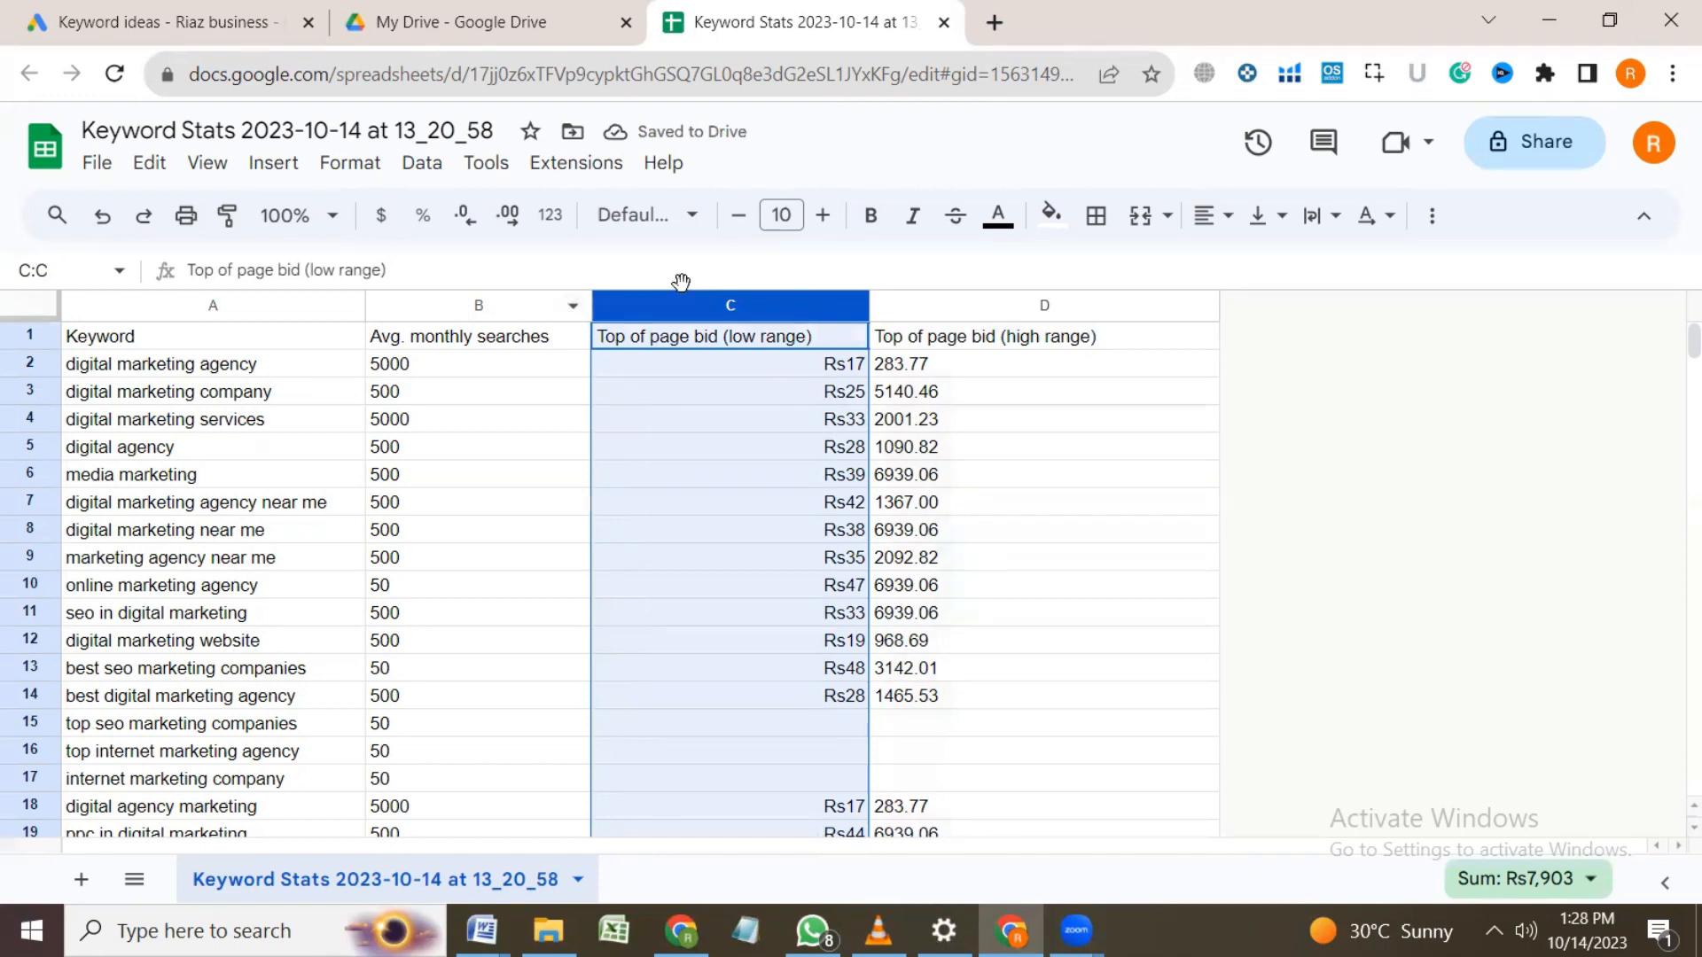
Step: Format the Top of page bid (high range) column as Pakistani Rupee
click(904, 312)
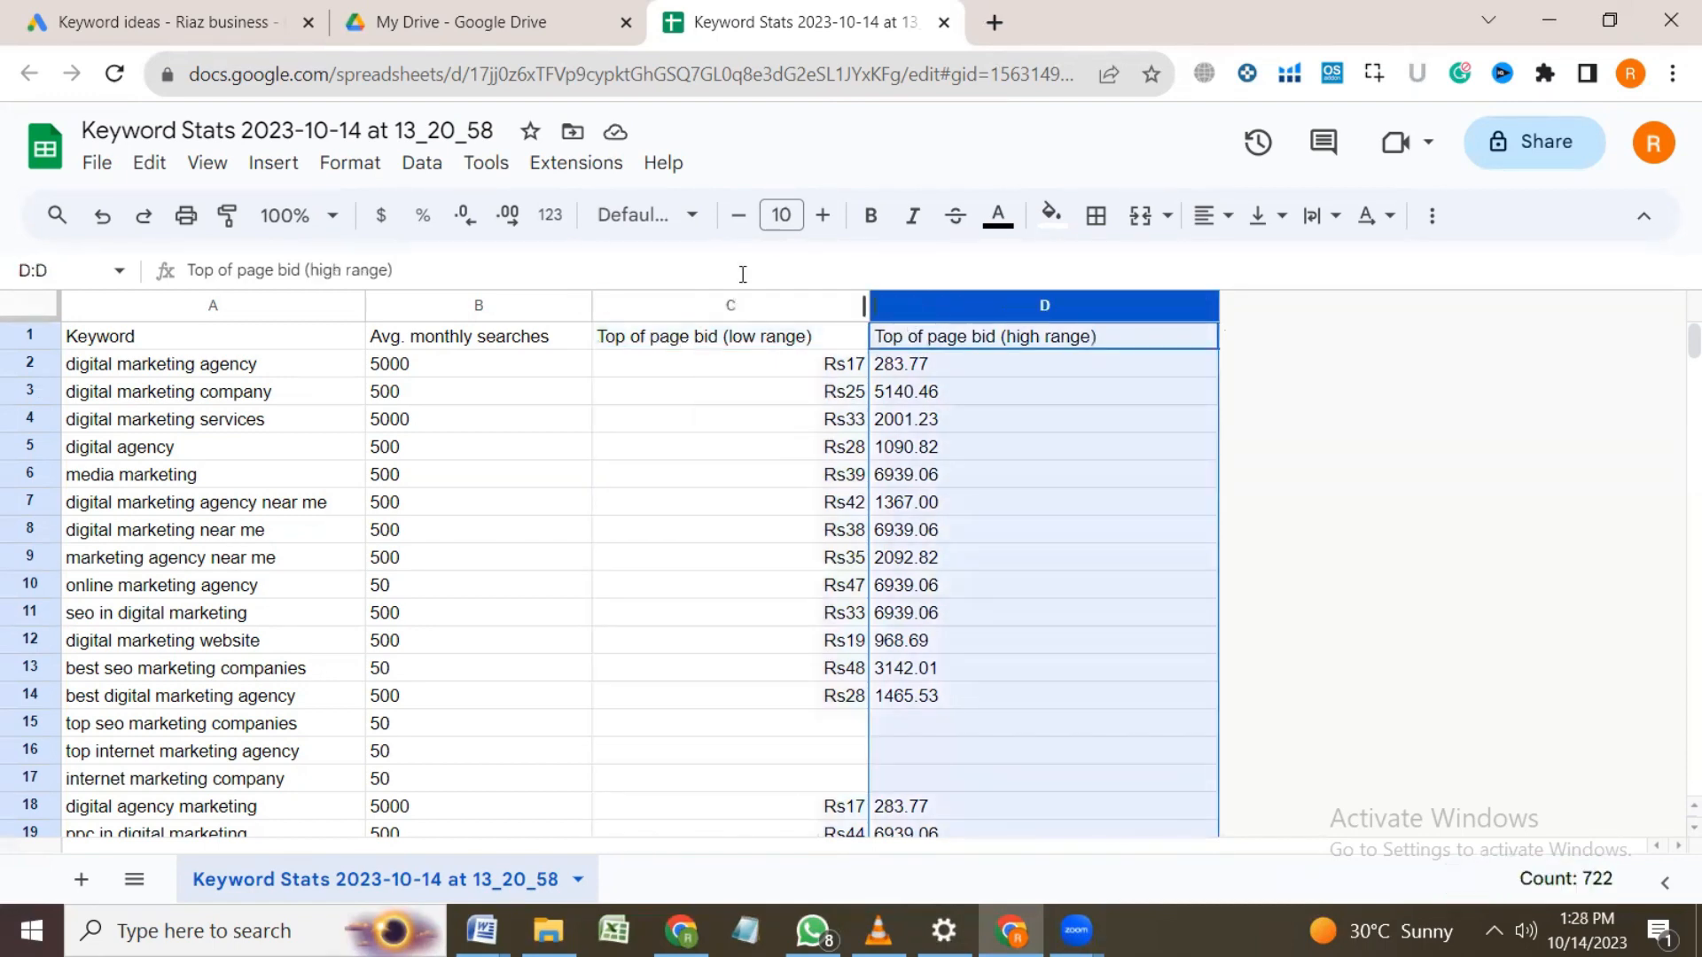
click(346, 164)
mouse_move(514, 297)
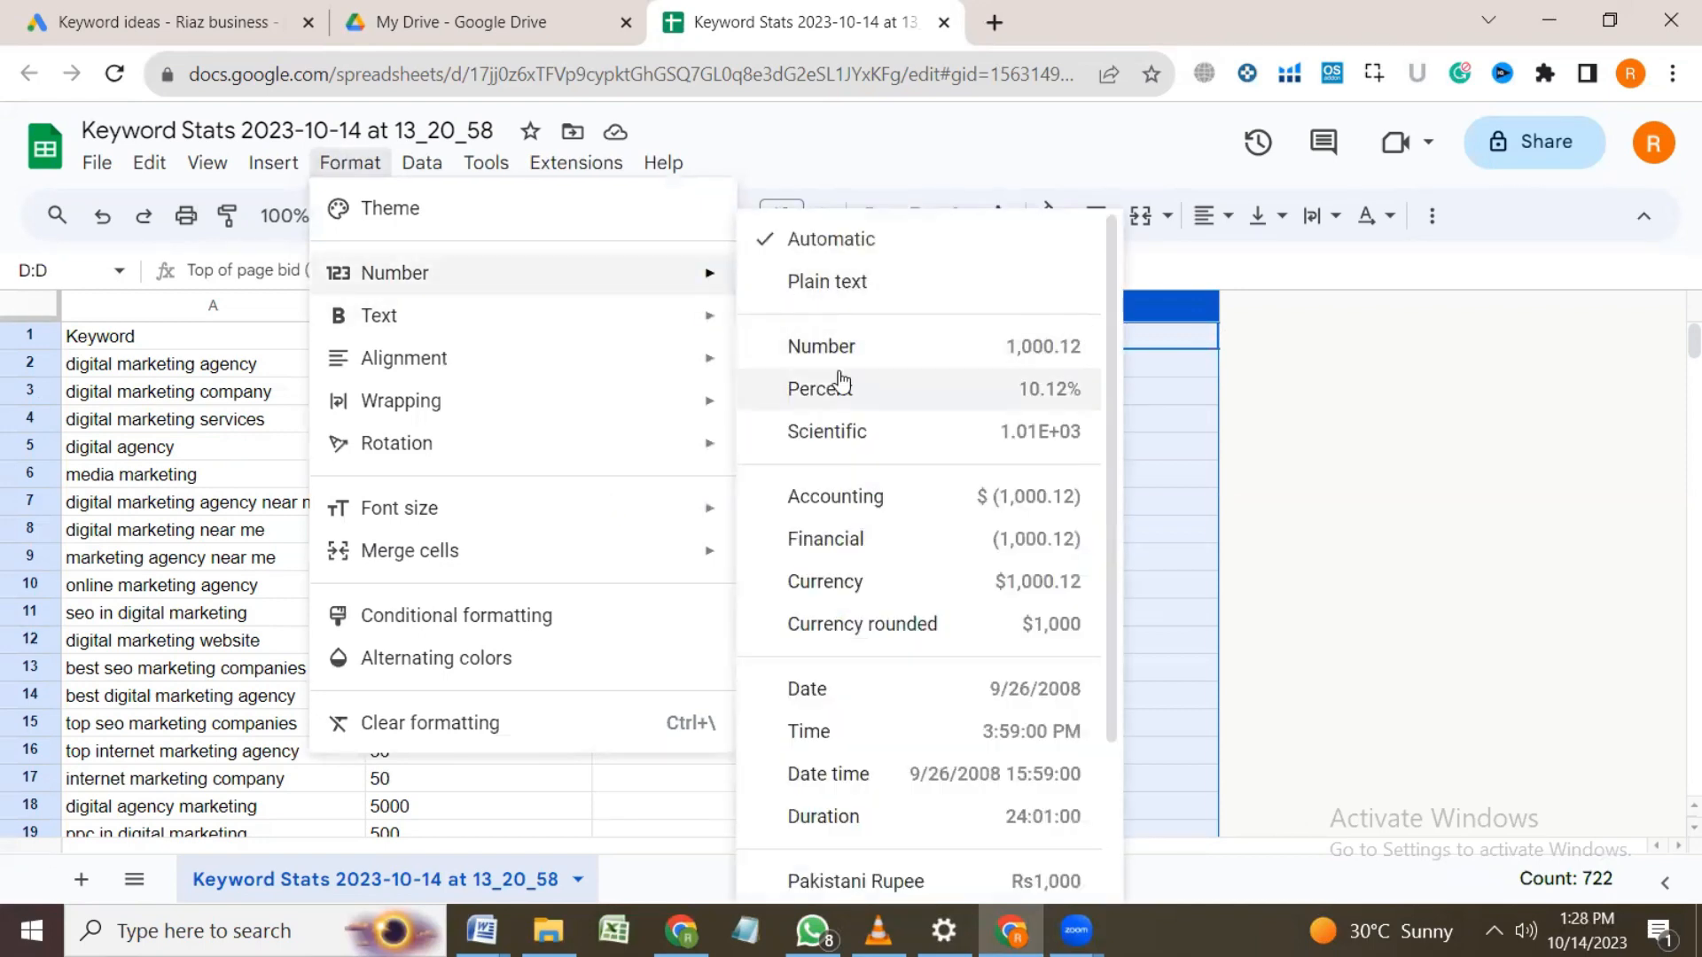
click(897, 878)
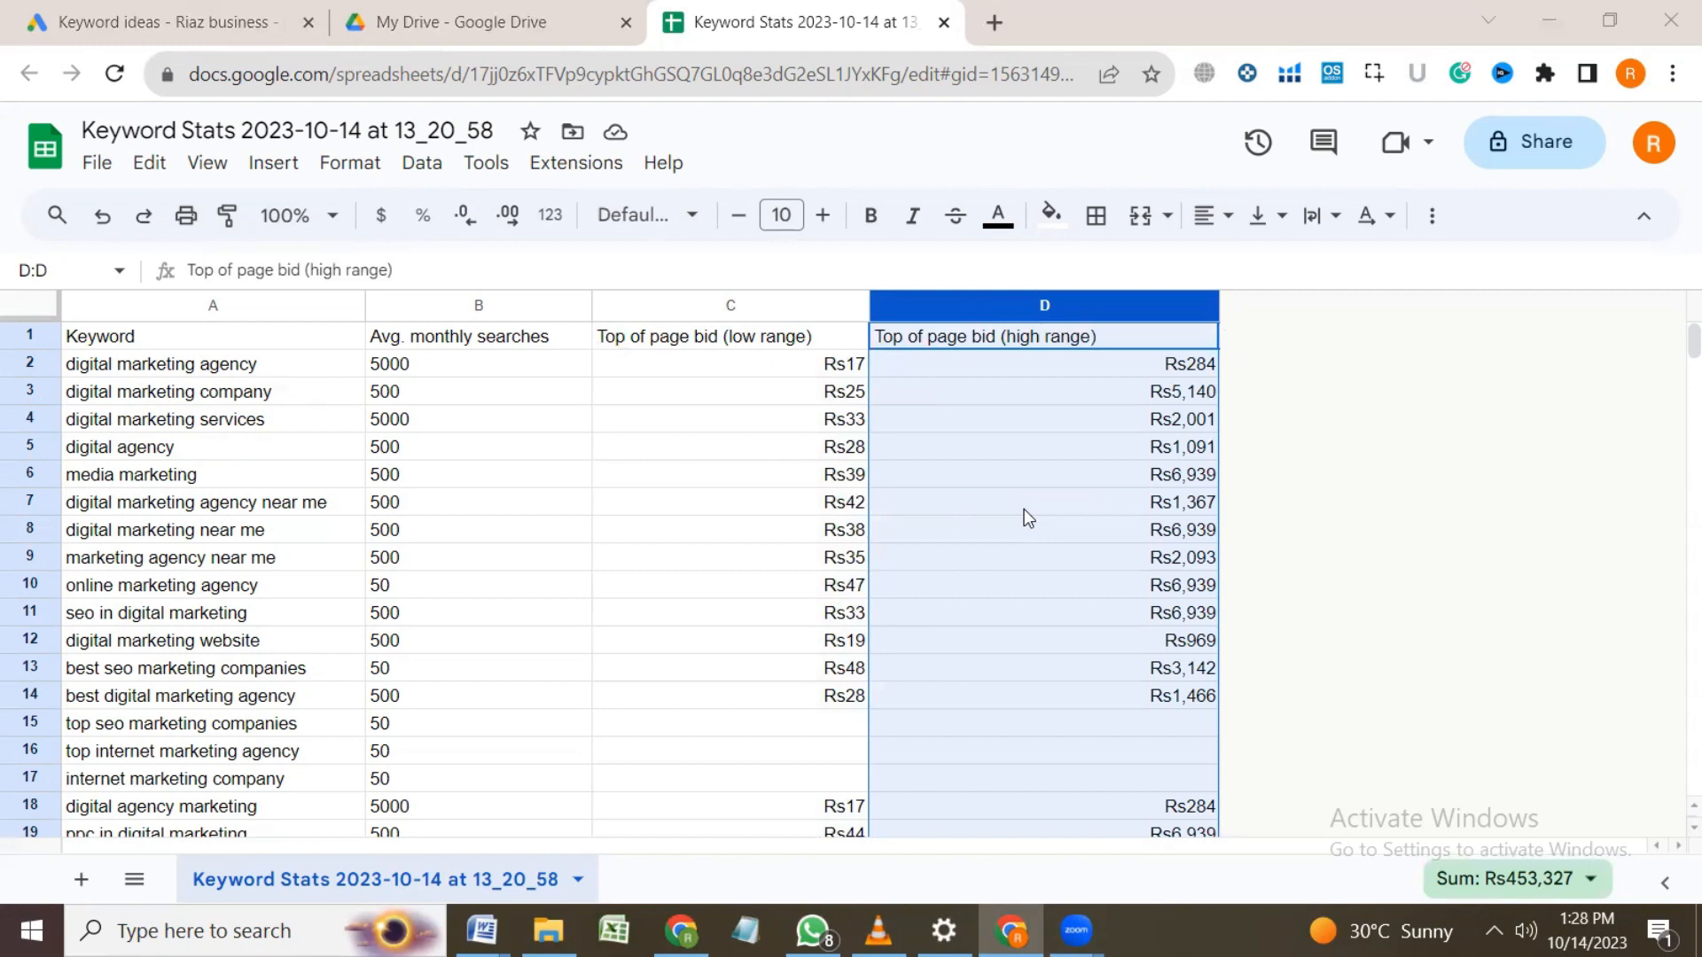
Step: Start a conditional formatting rule on the Top of page bid (low range) column with the condition Greater than
click(344, 164)
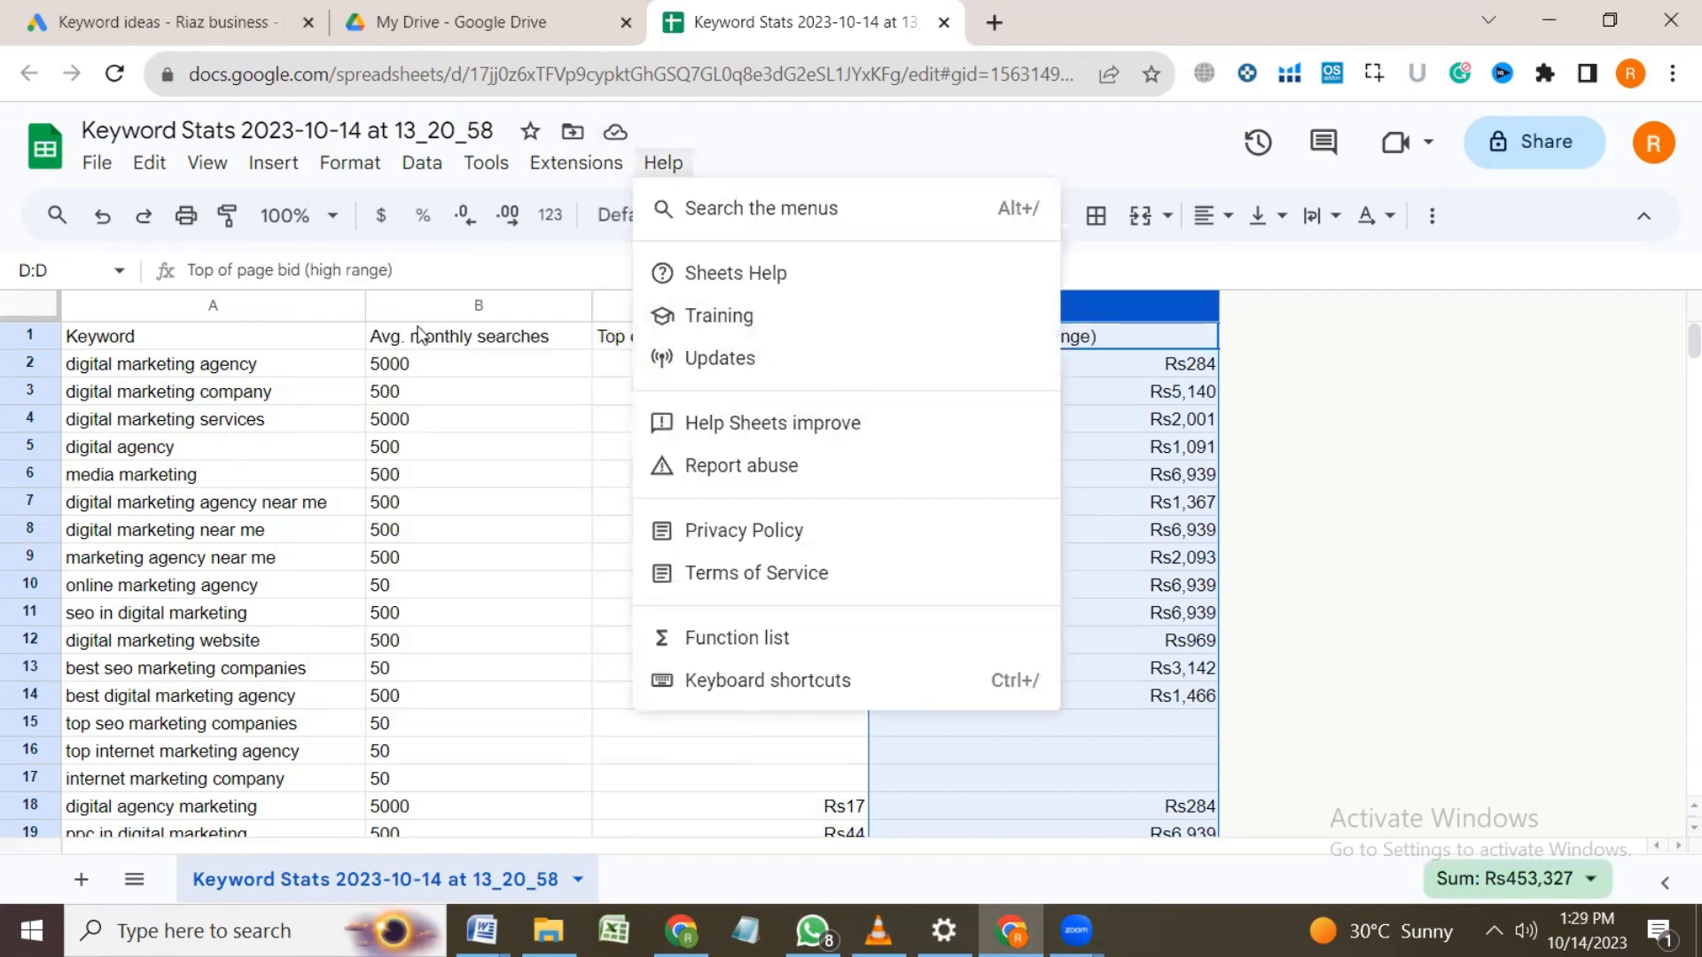
click(423, 336)
click(711, 305)
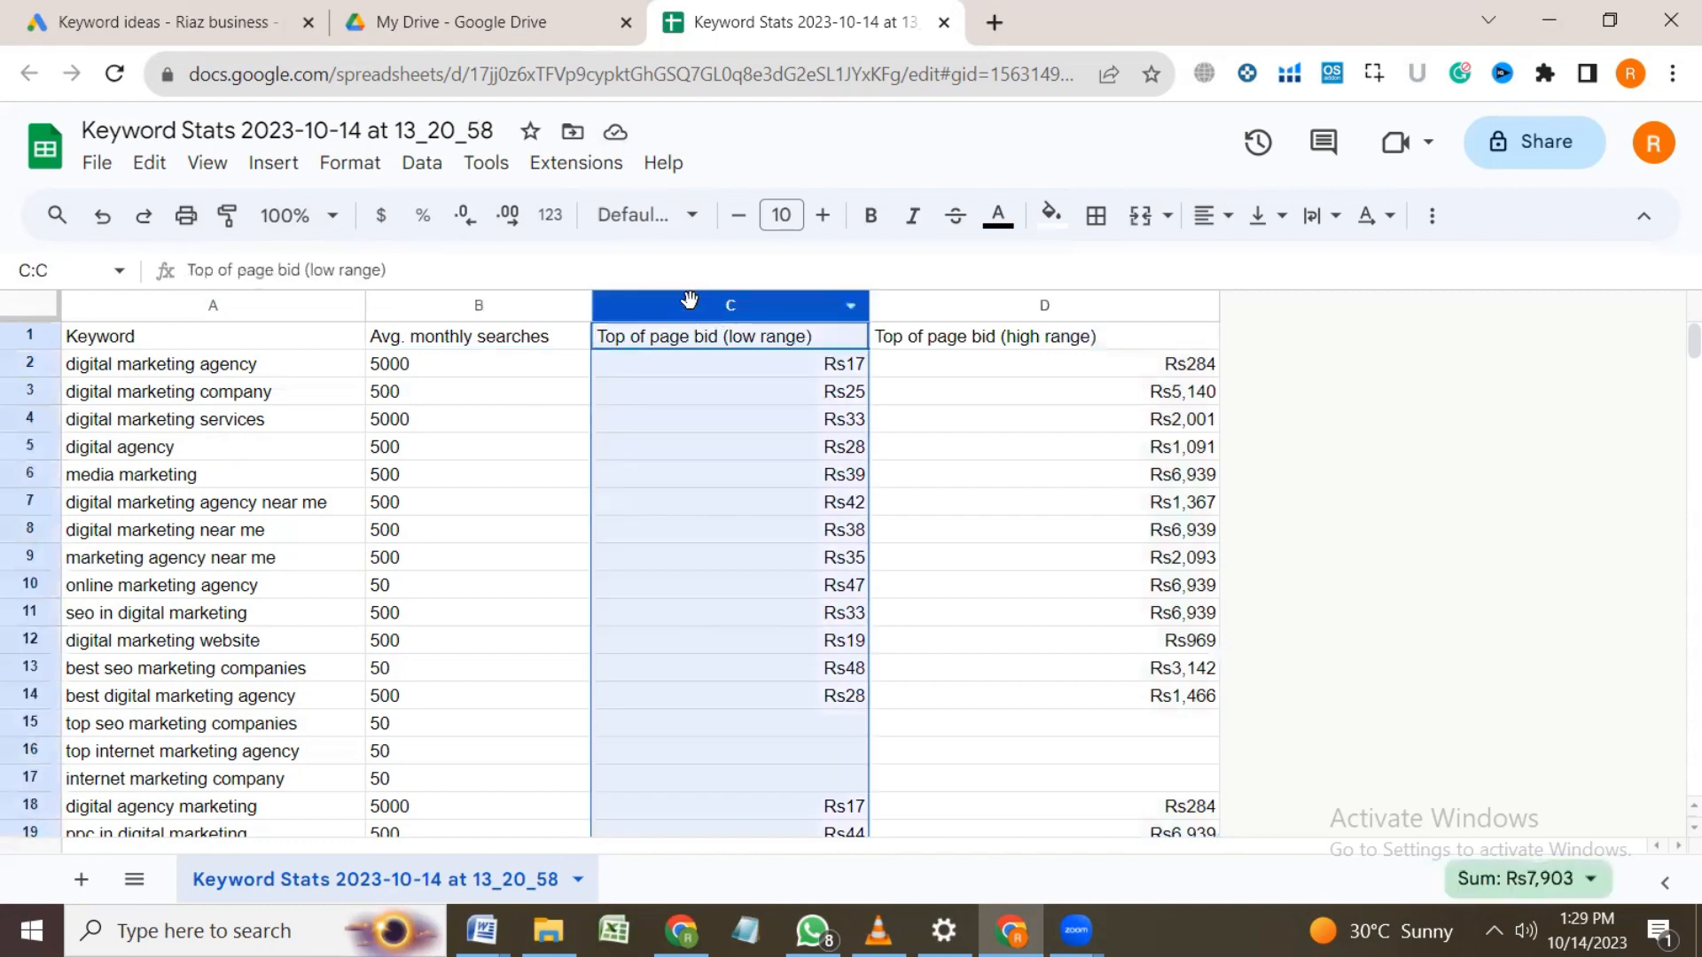
click(351, 175)
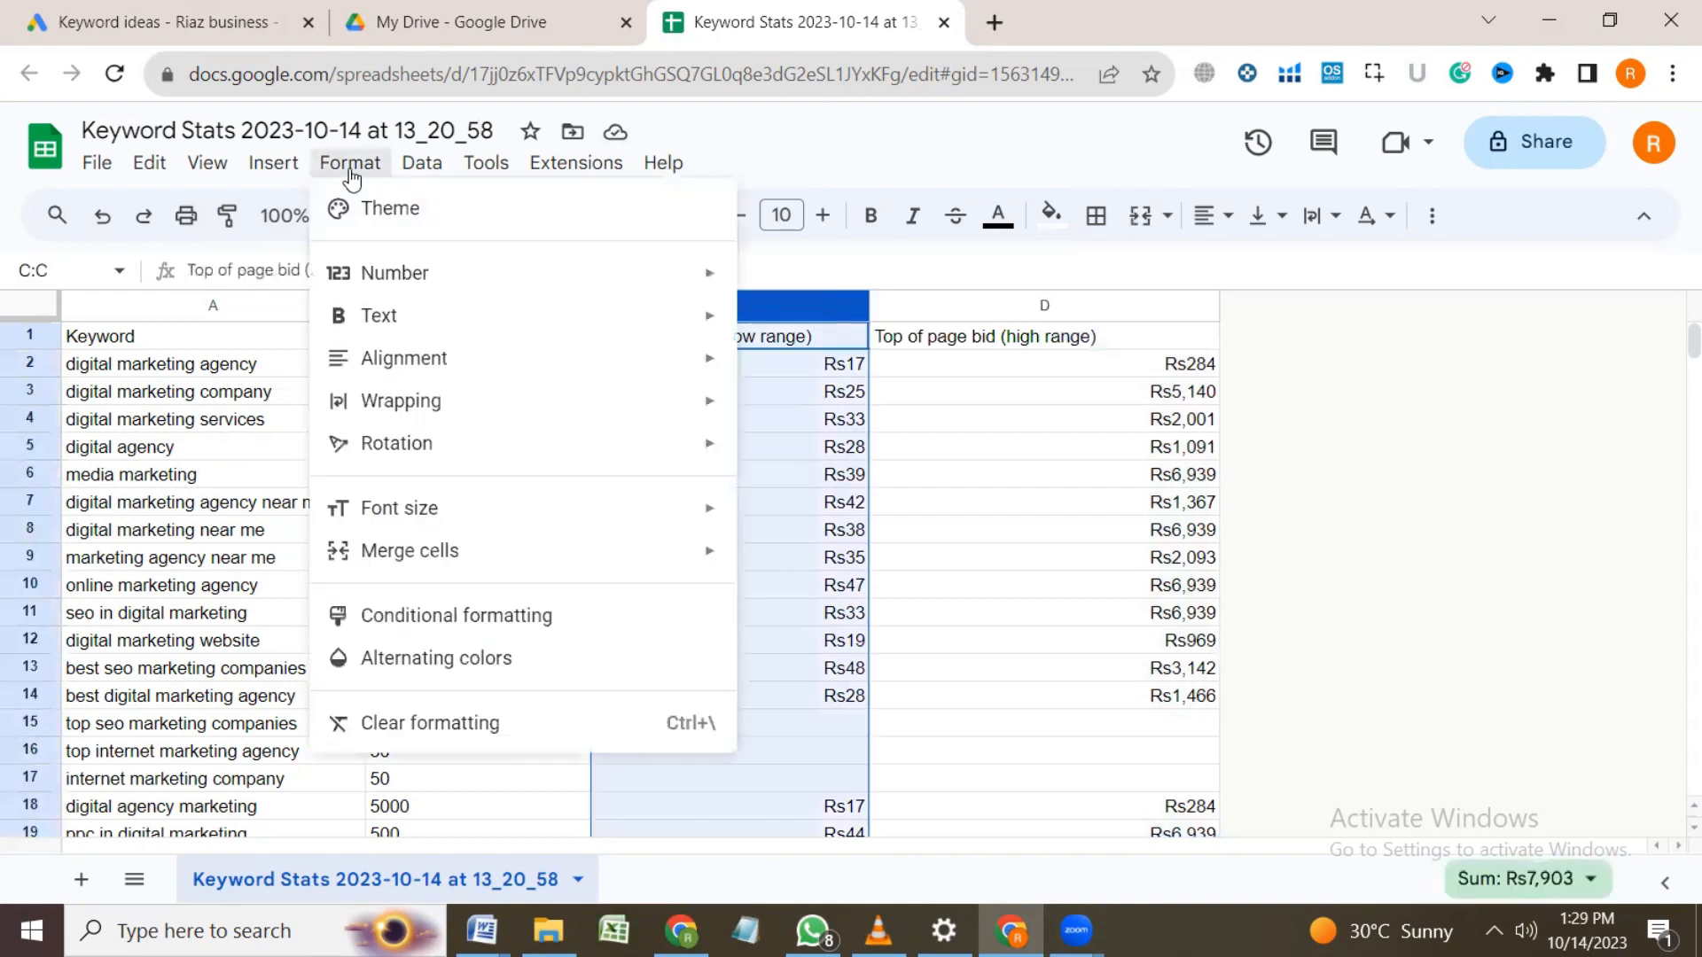
click(534, 634)
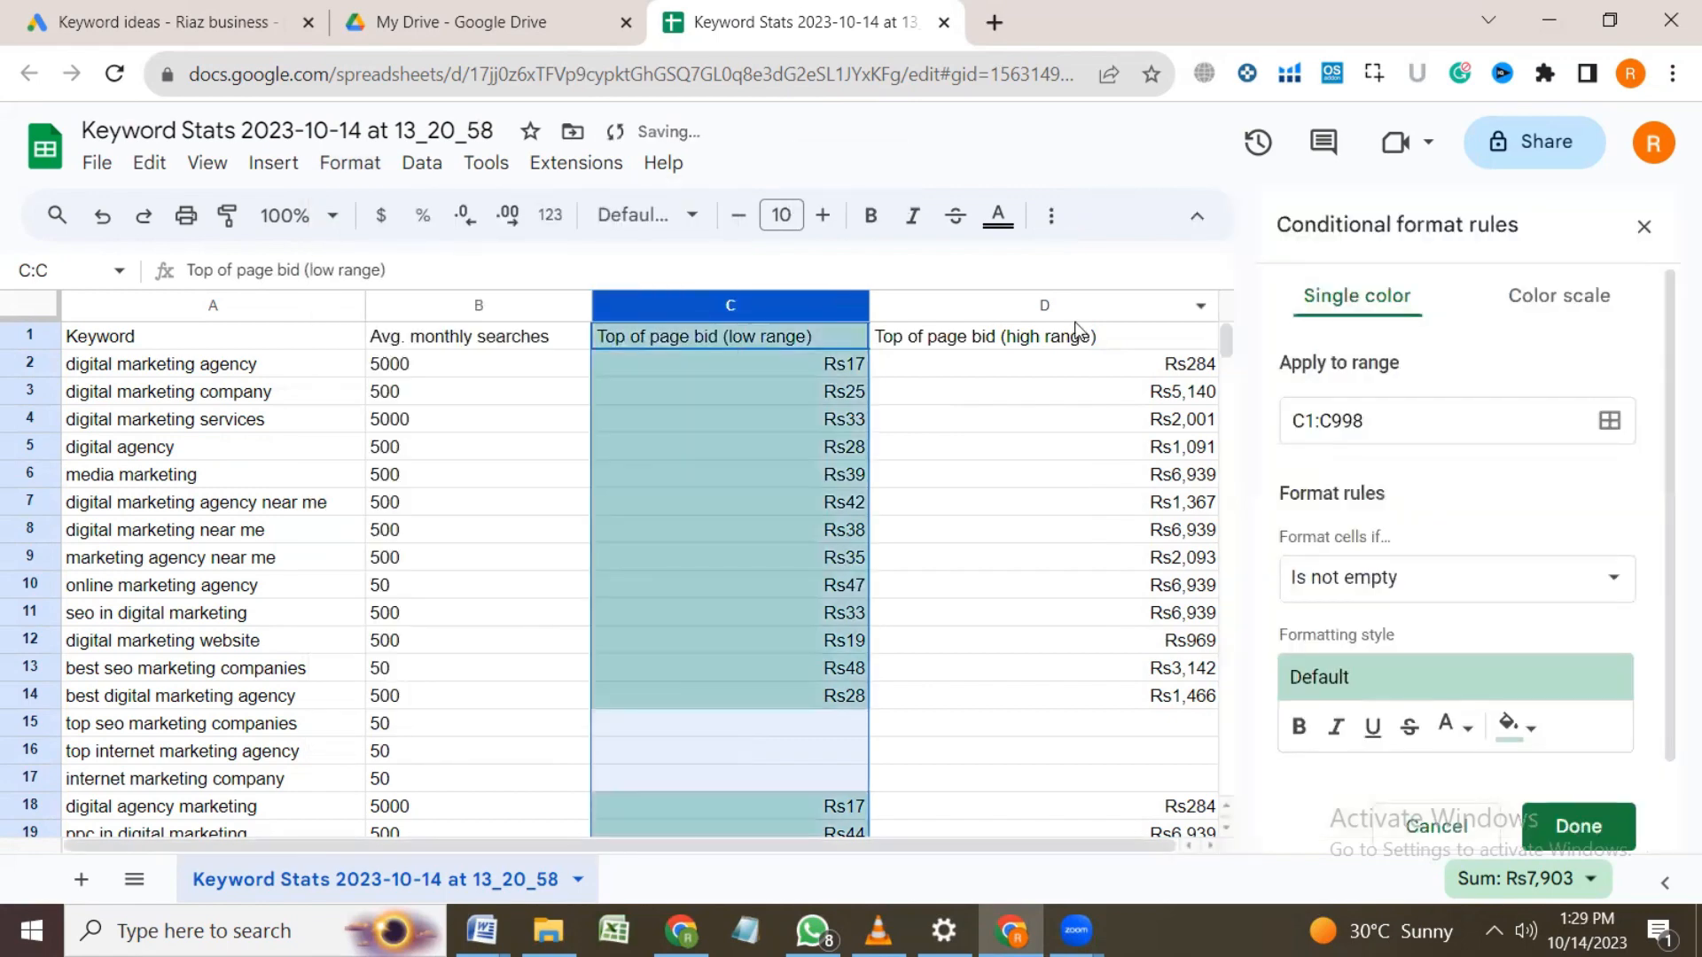
click(1385, 590)
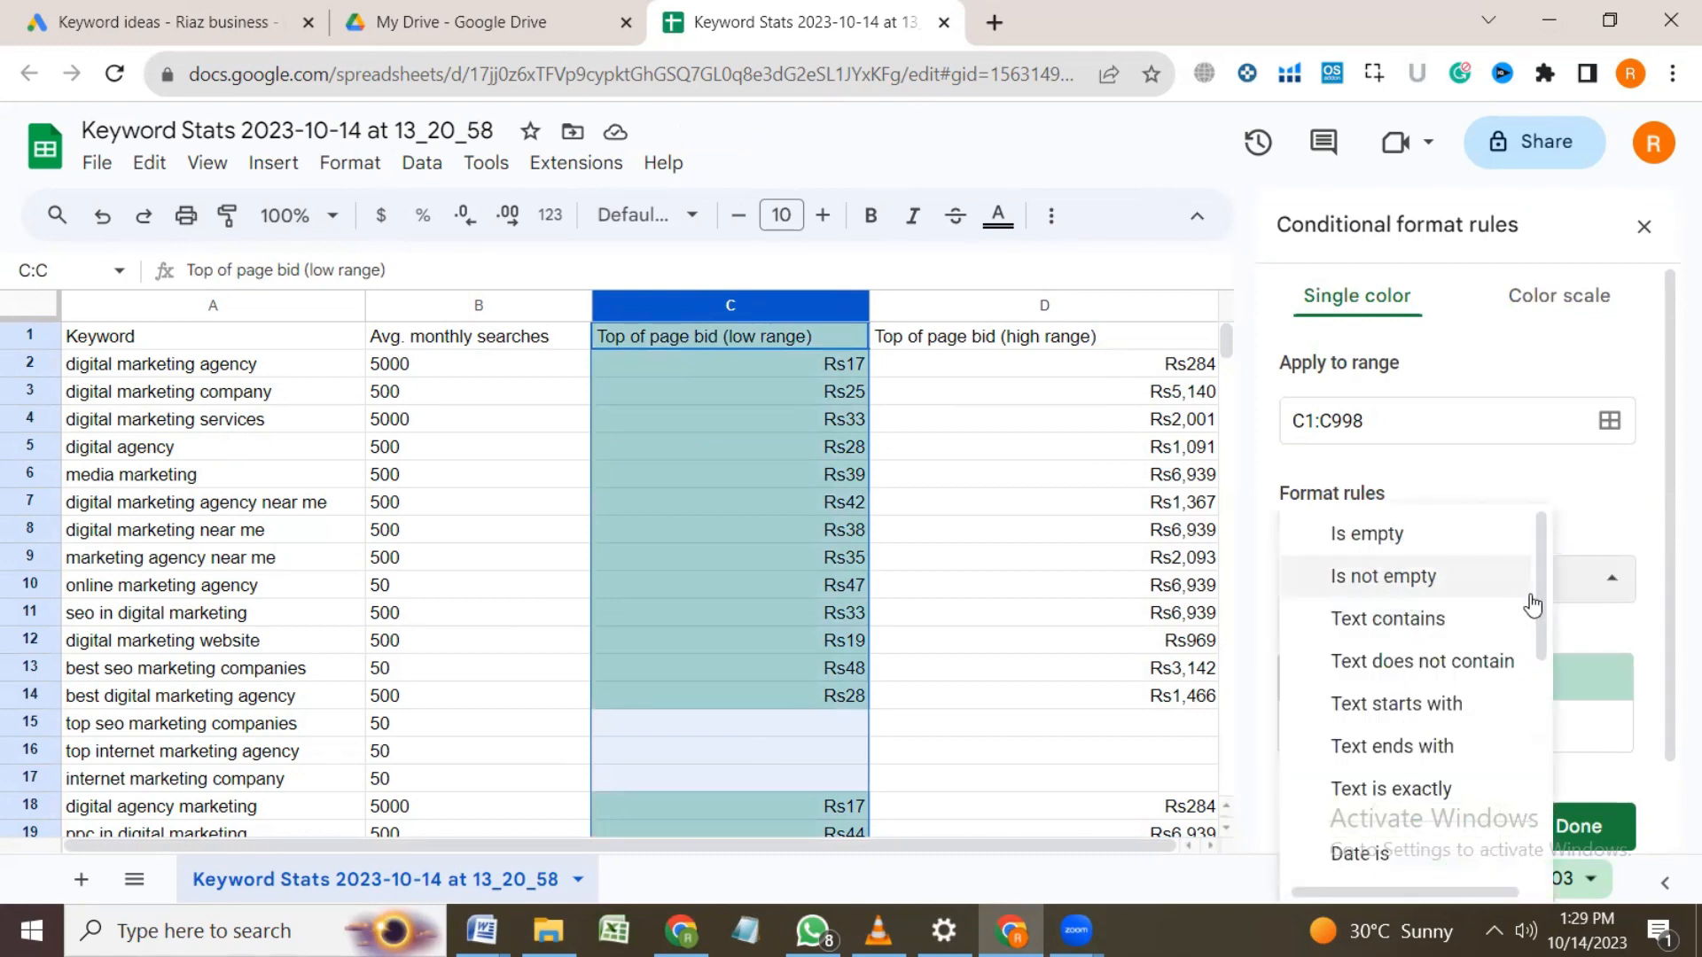
drag(1542, 599, 1552, 710)
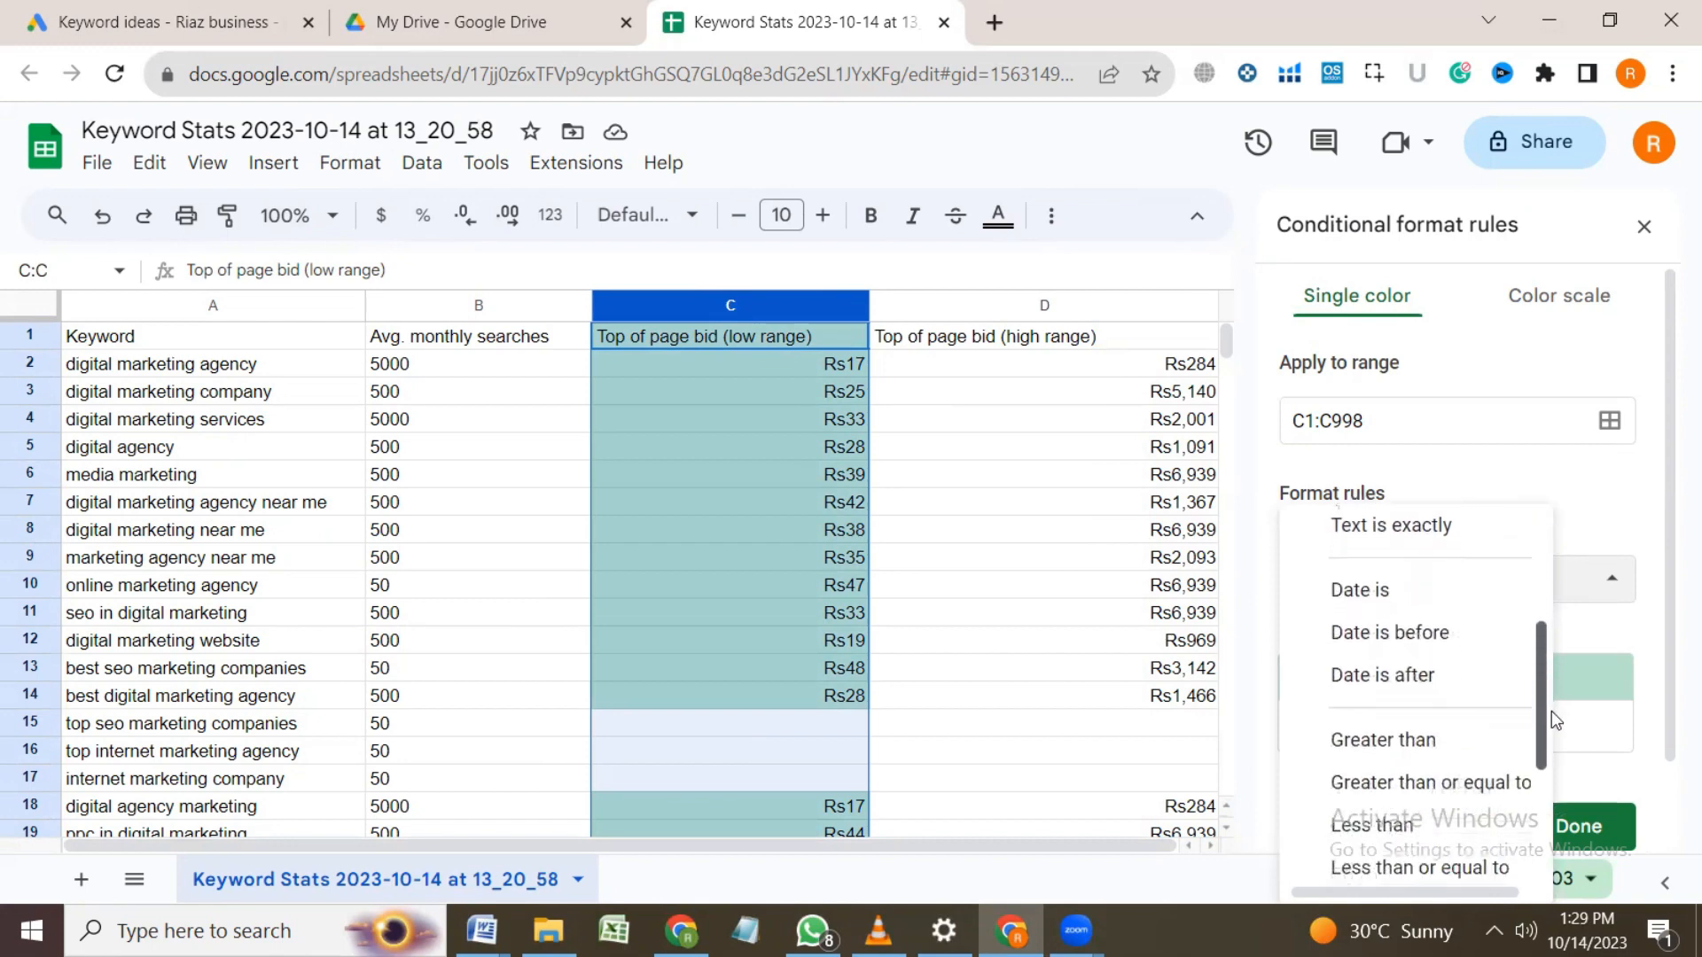
click(1454, 739)
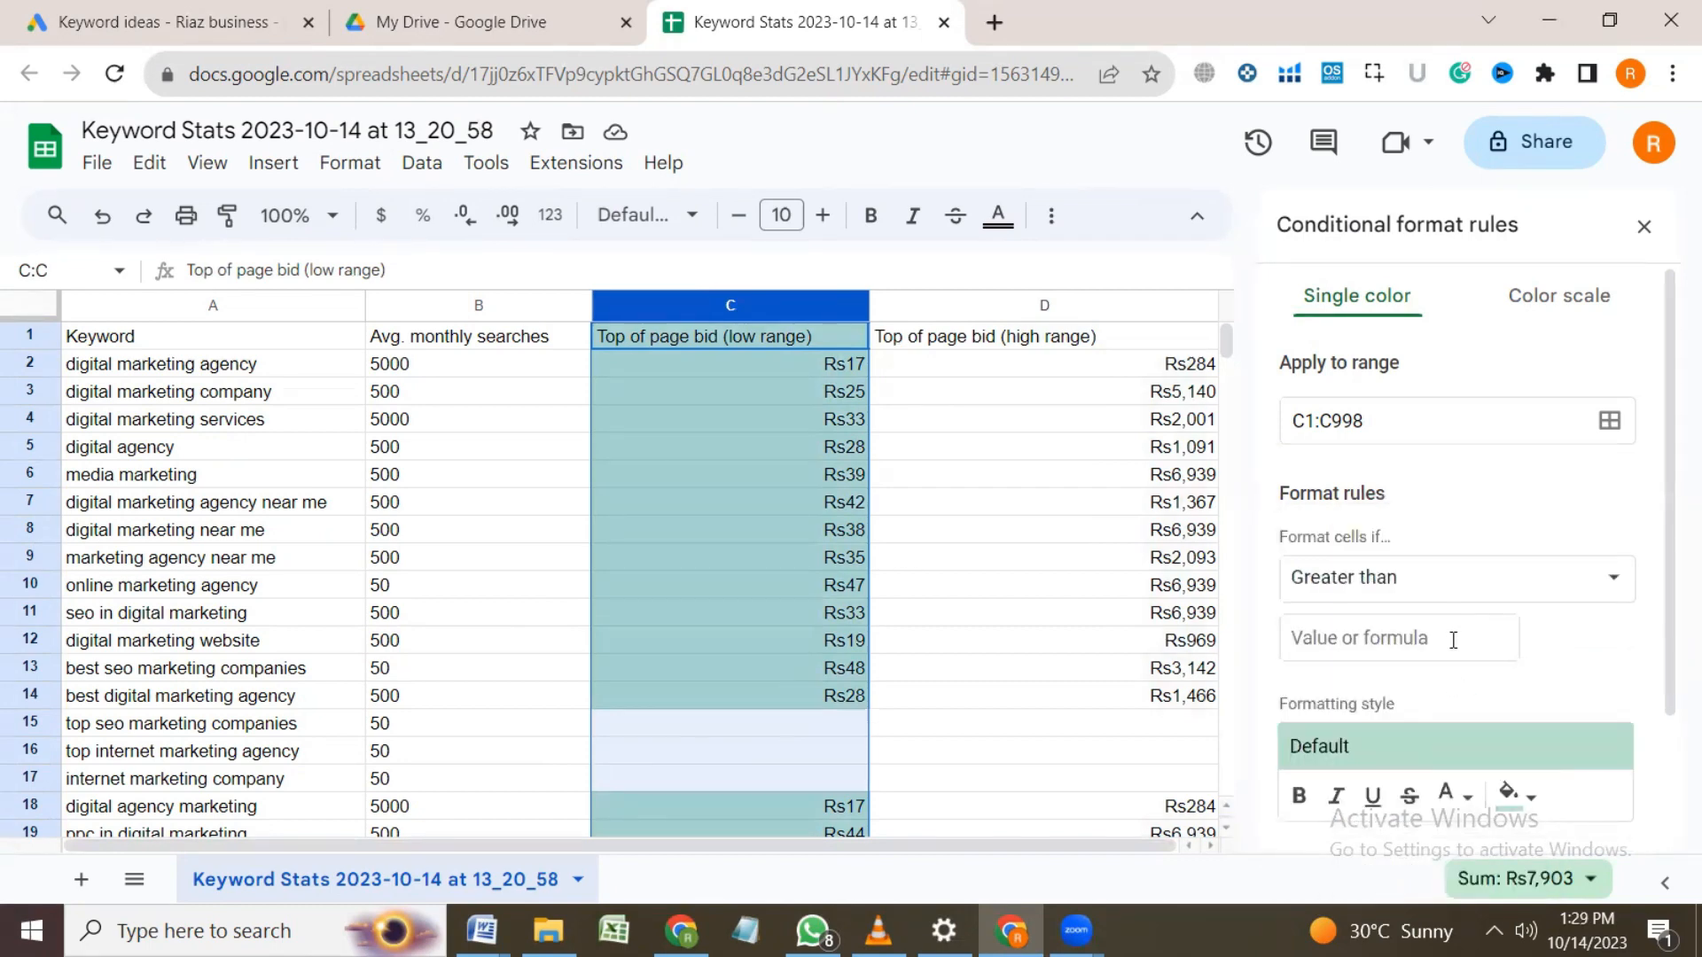
Step: Give the greater-than rule a red fill and the value 10, save it, and check the coloured bids further down
click(1507, 794)
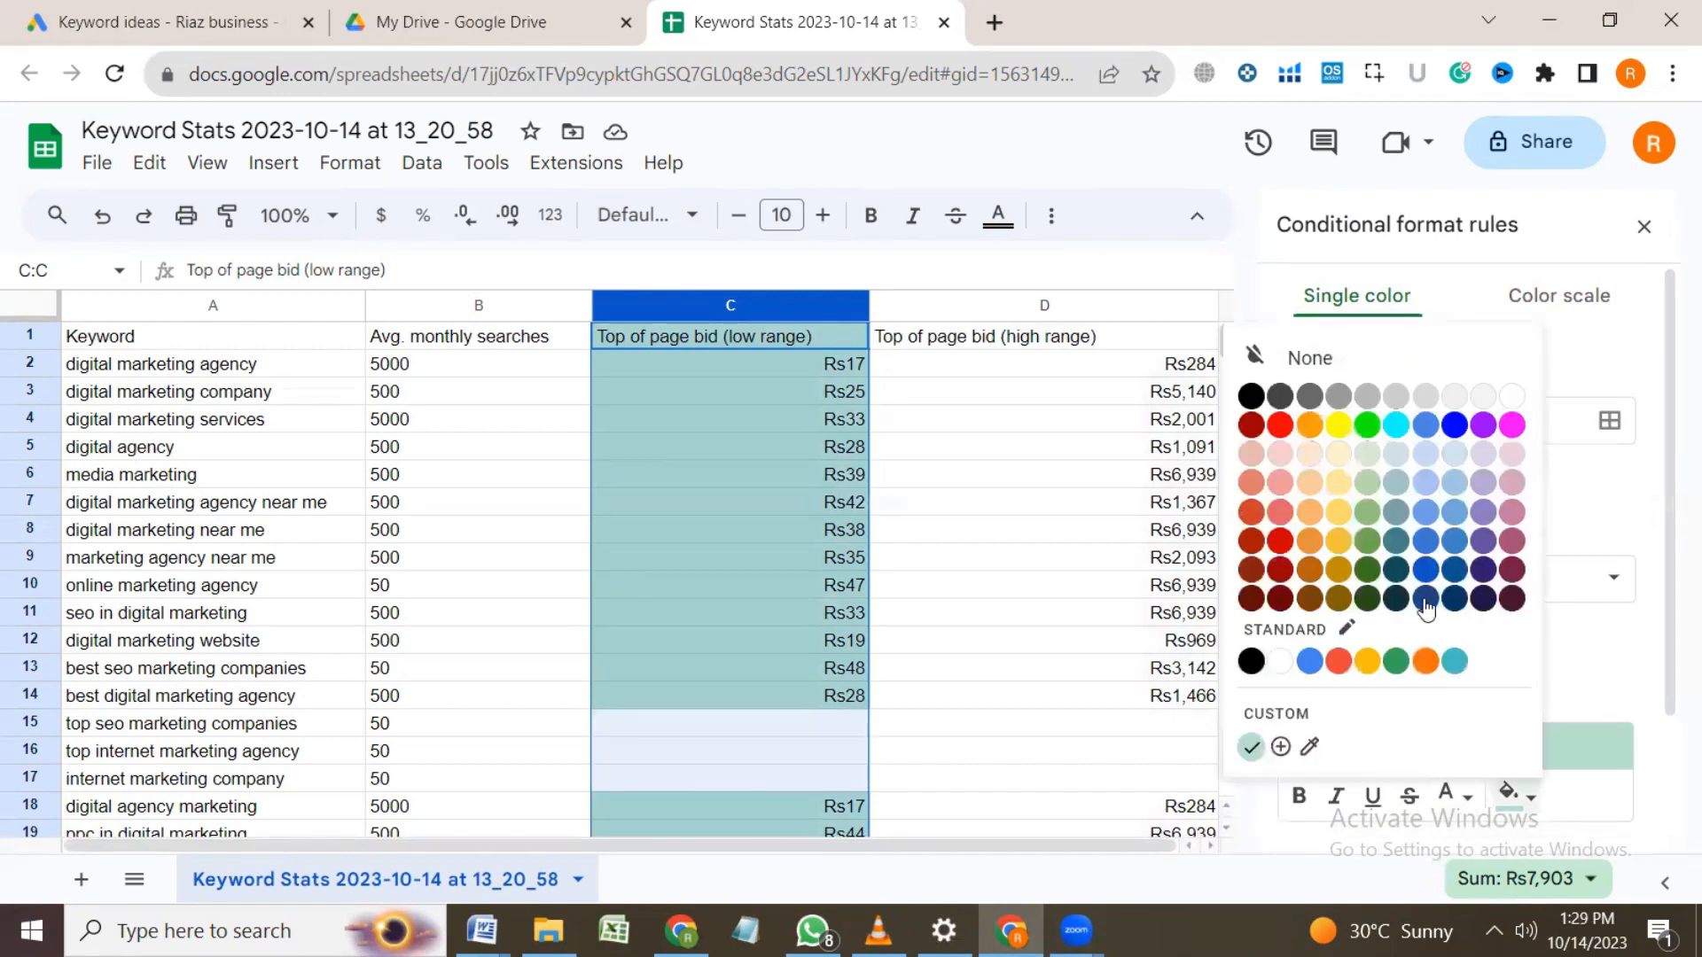
click(1274, 434)
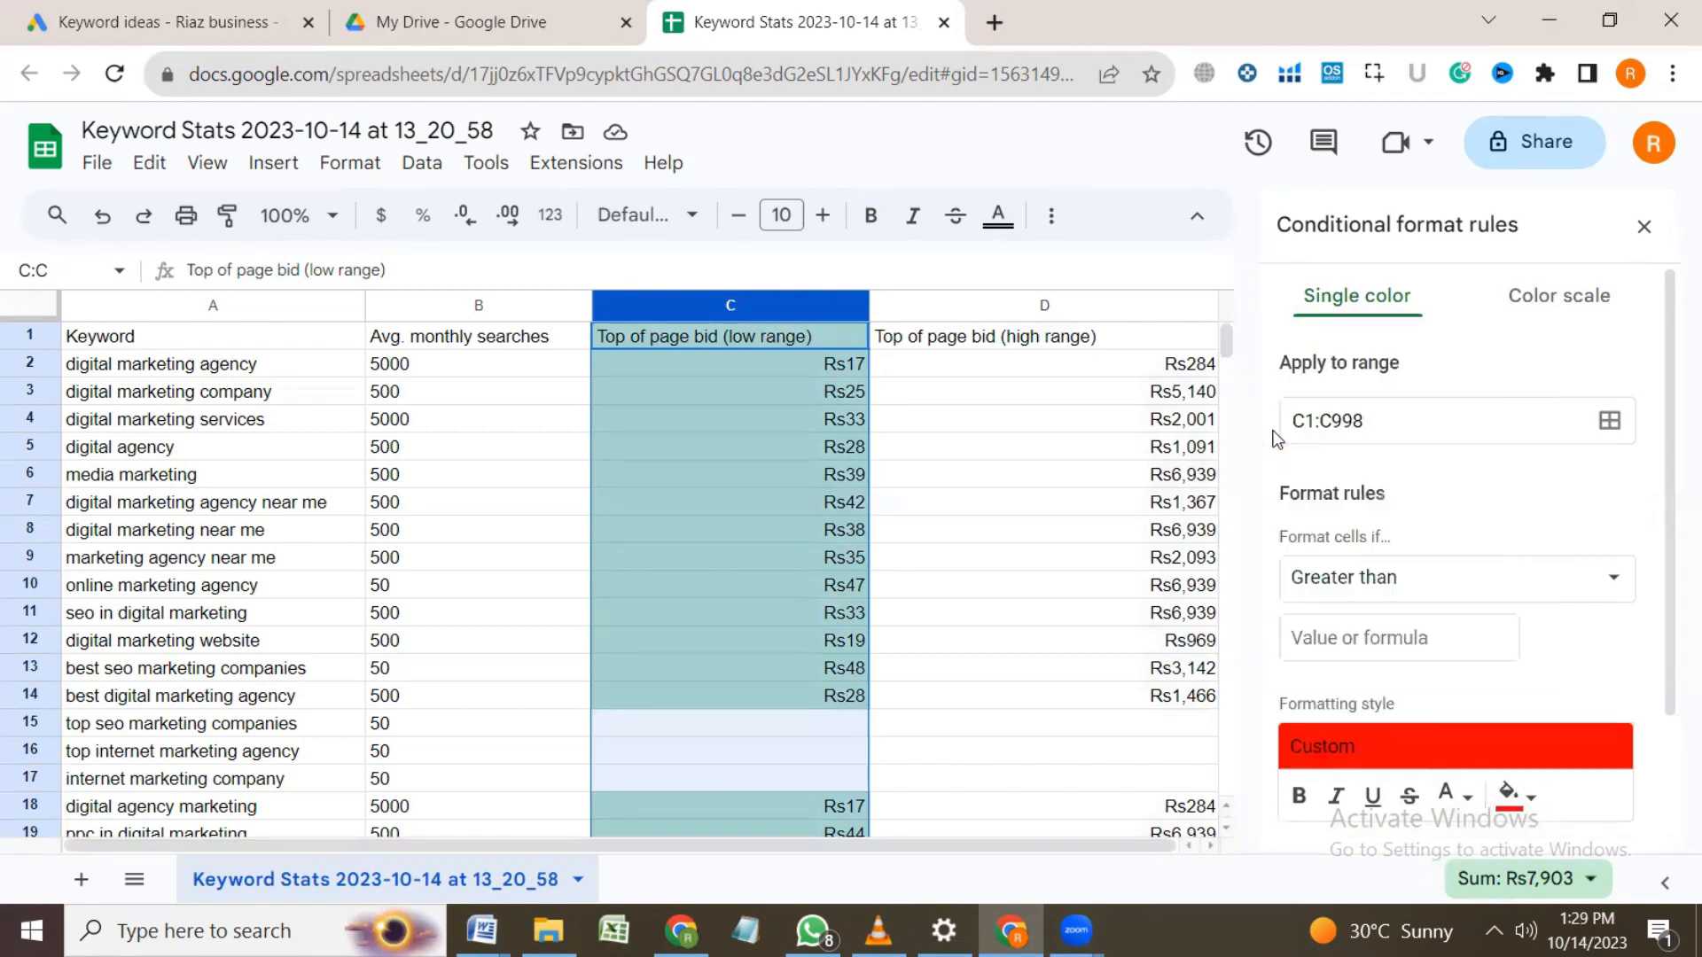
click(1377, 640)
text(10)
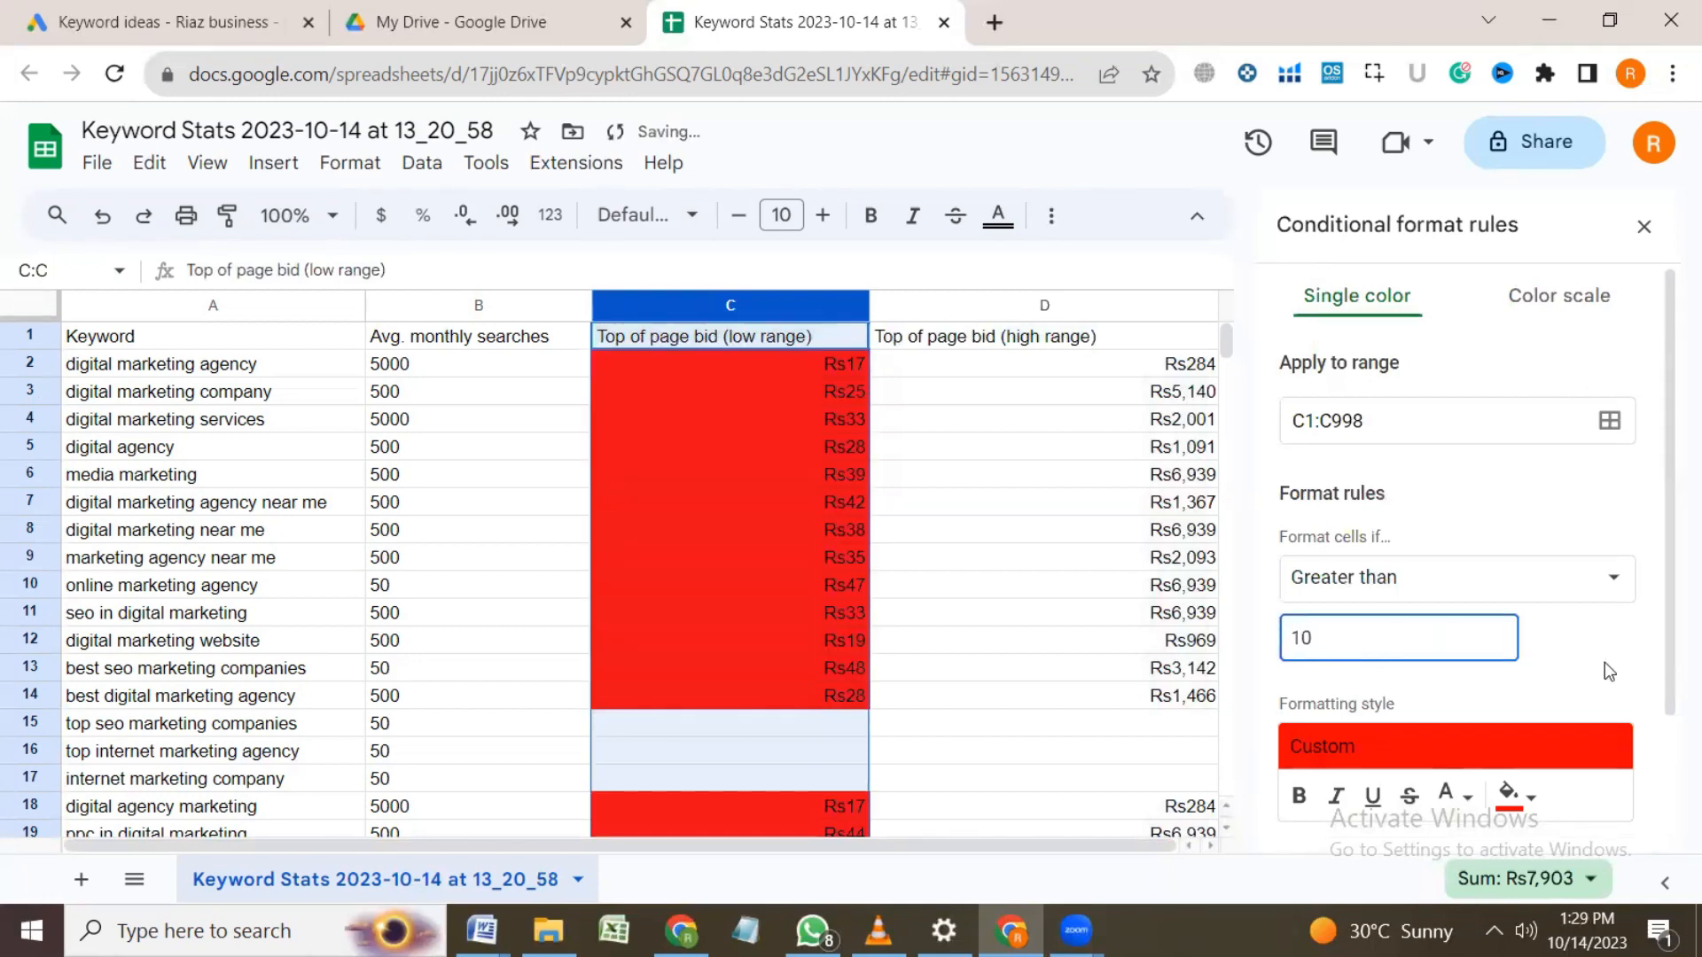
drag(1670, 690, 1672, 831)
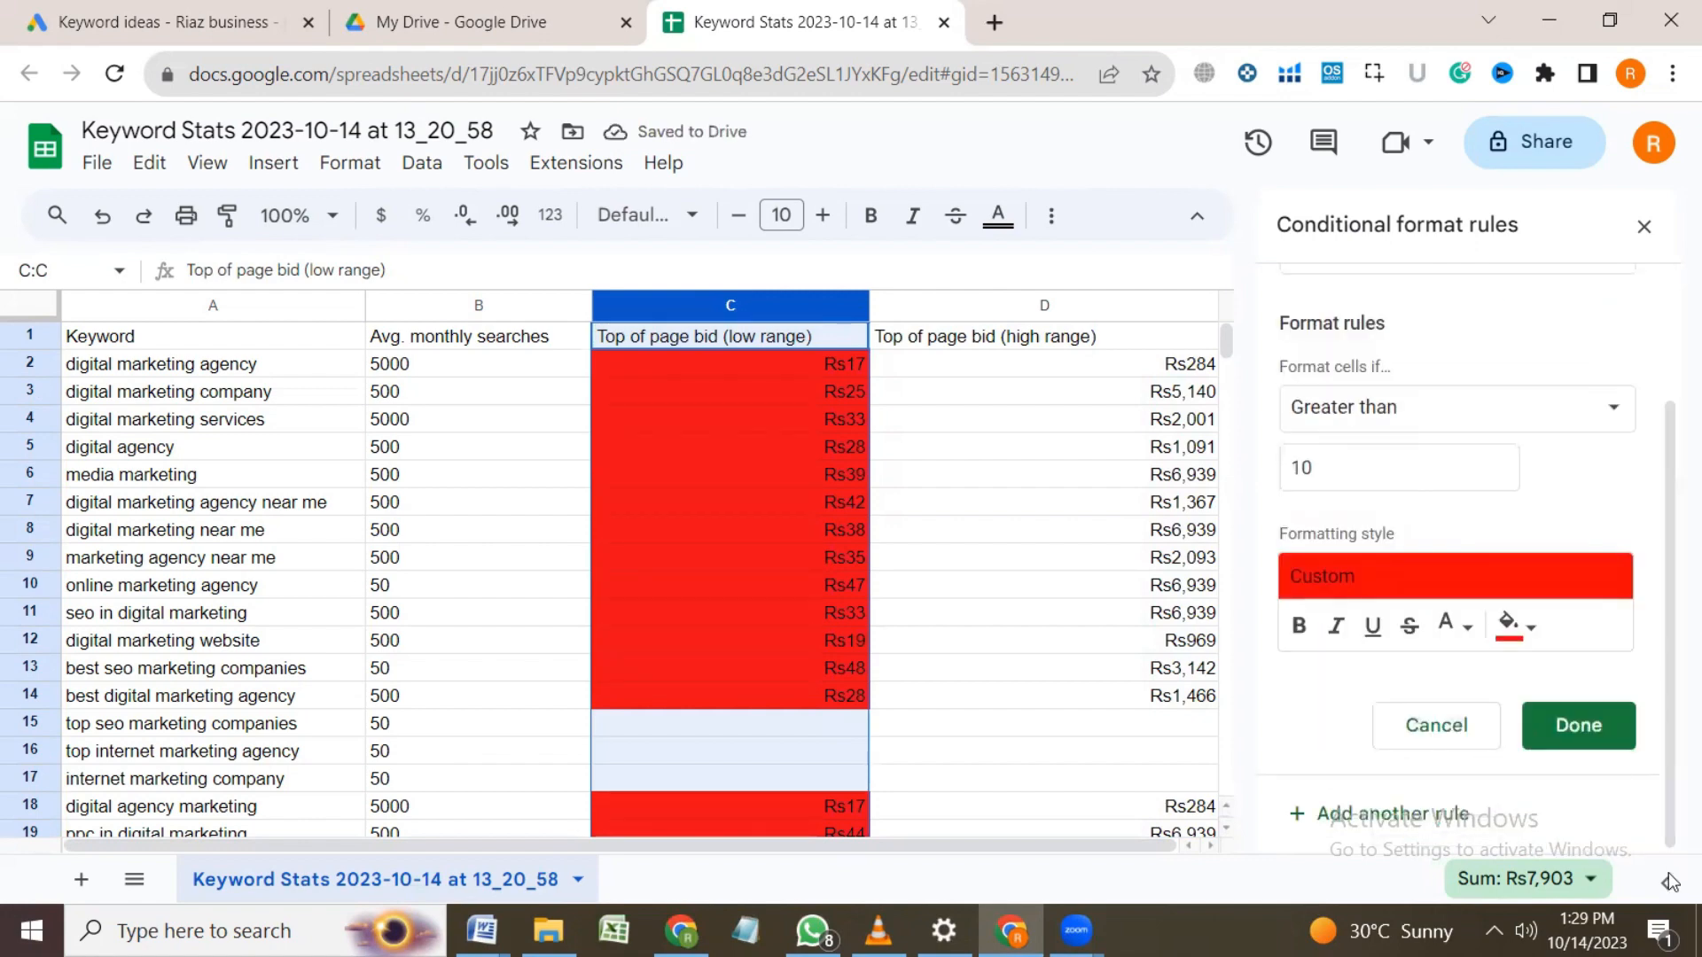
click(1611, 737)
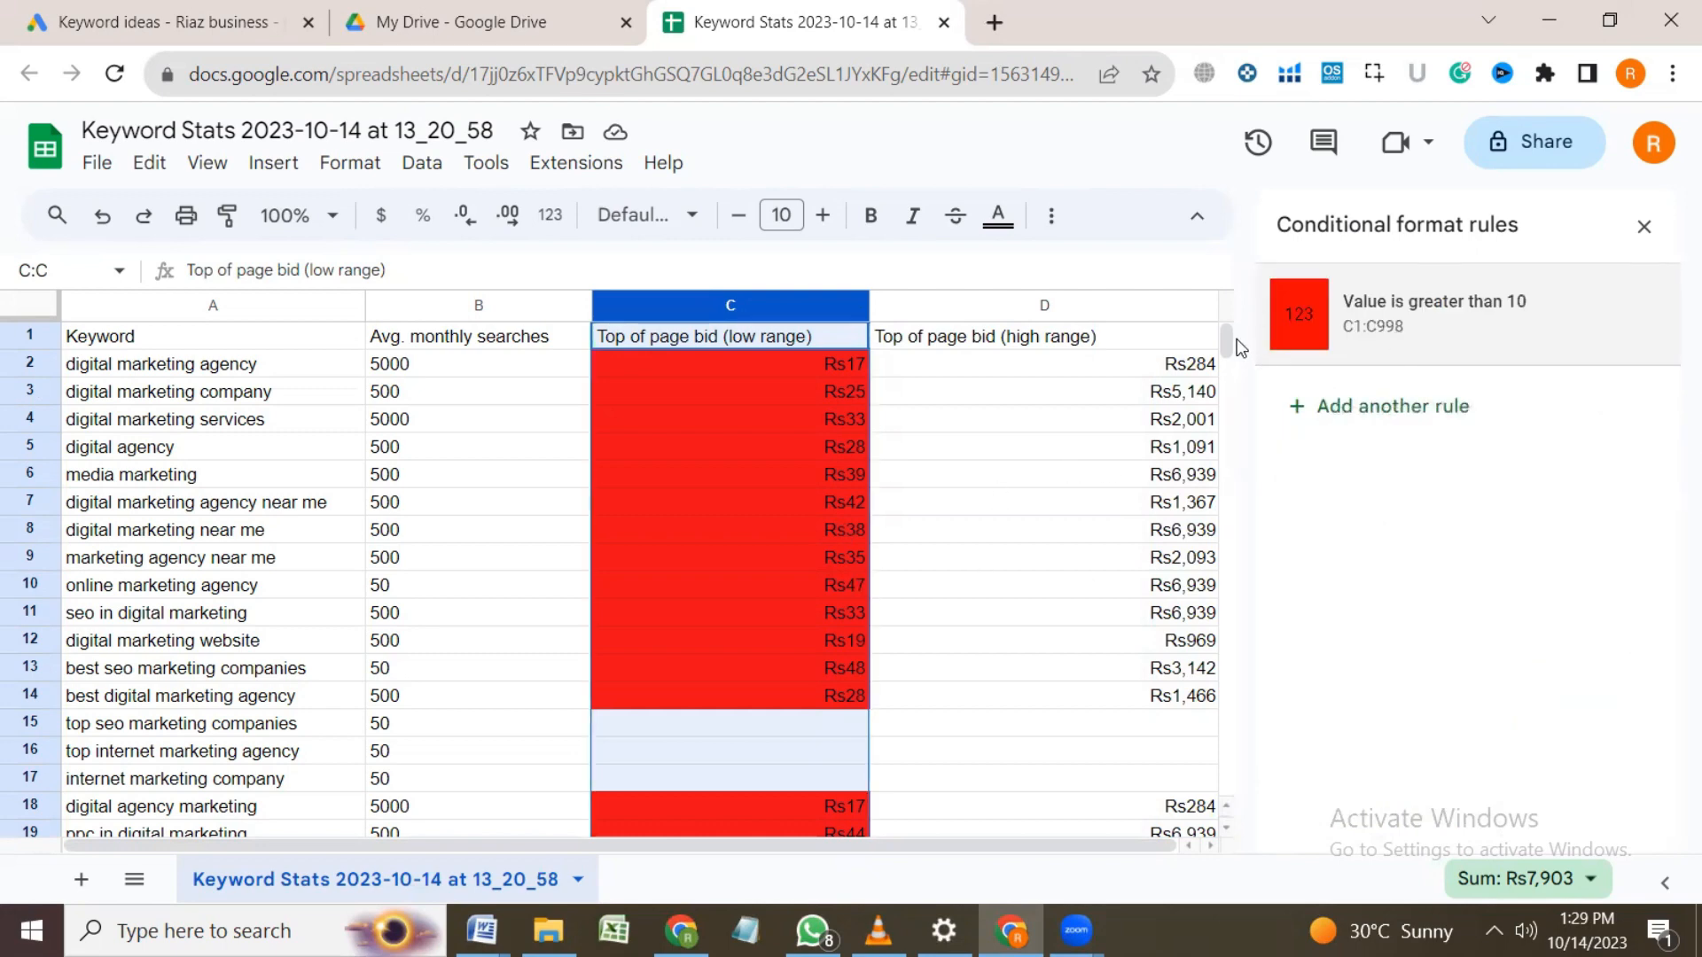
drag(1226, 338, 1227, 419)
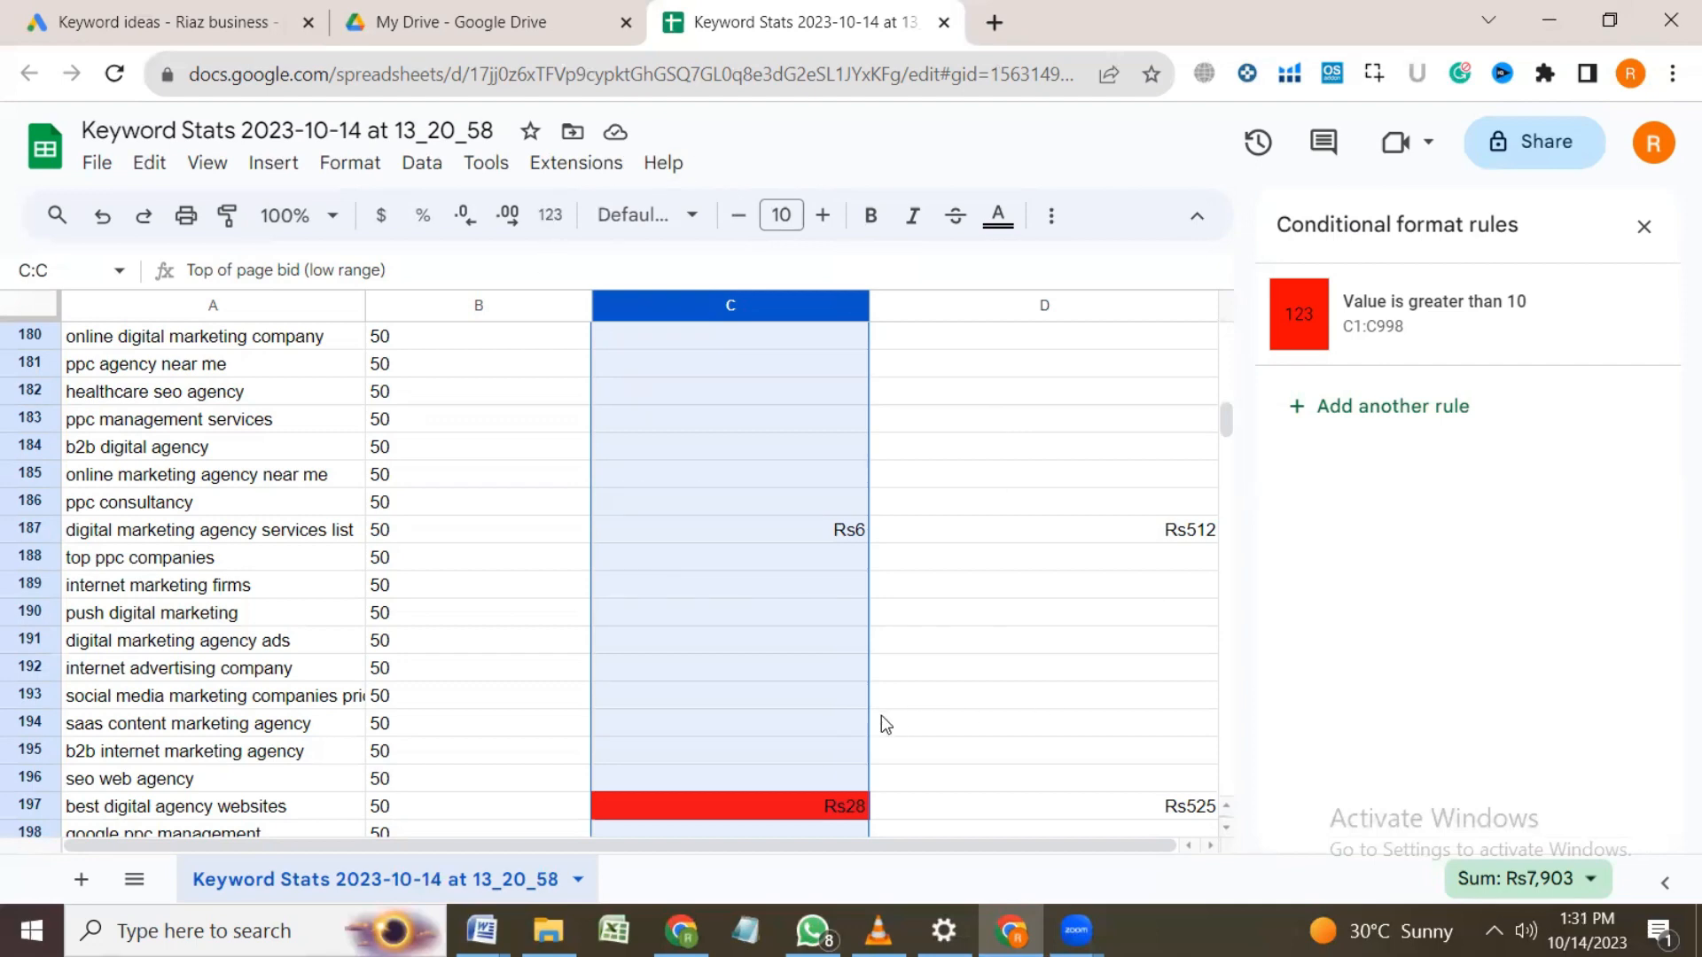
Step: Switch to Document2 in Microsoft Word and extend the negative keyword "-how to" to "-how to do"
mouse_move(481, 931)
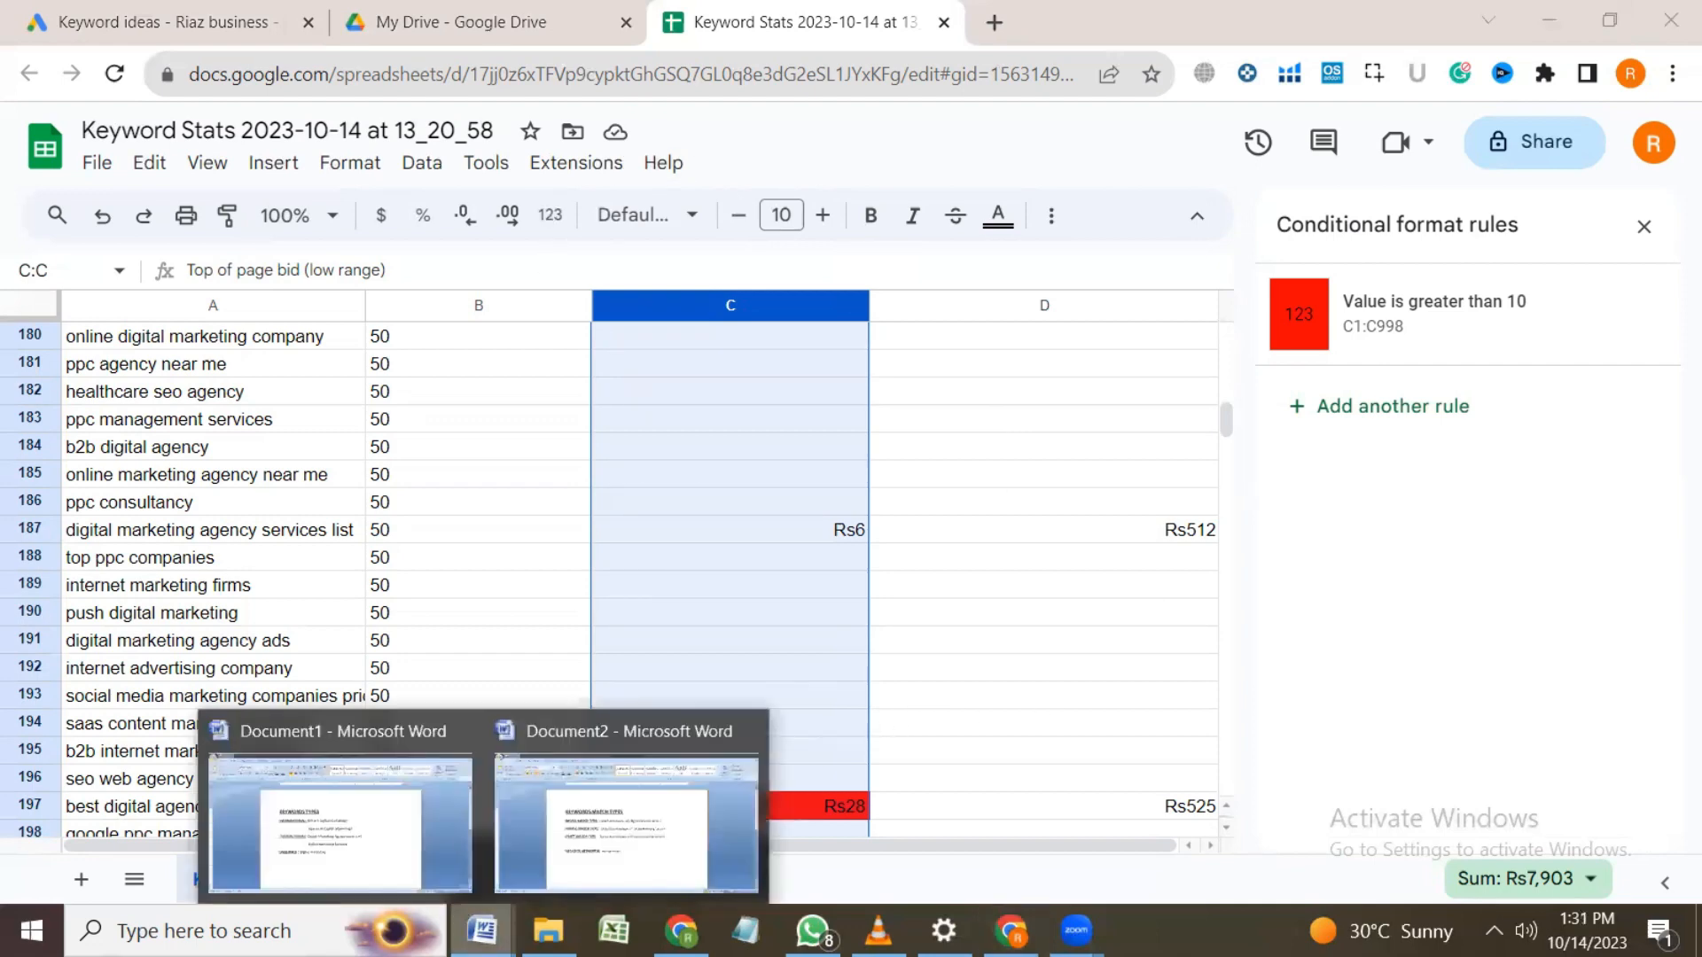
click(560, 854)
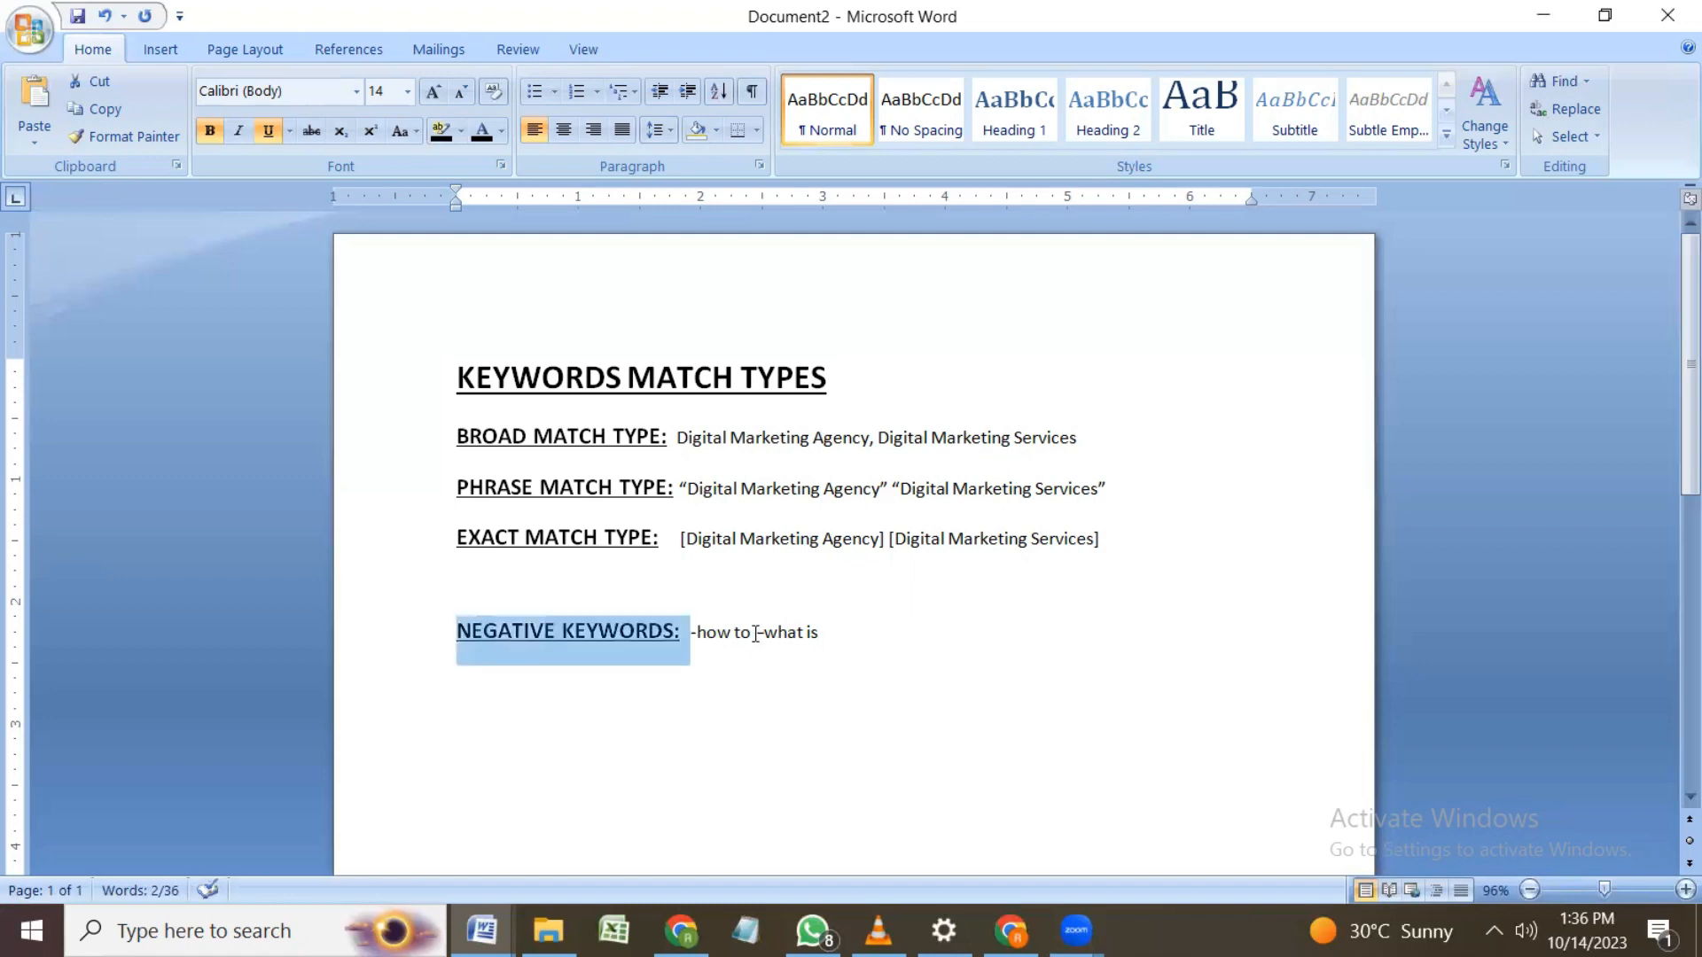
click(756, 633)
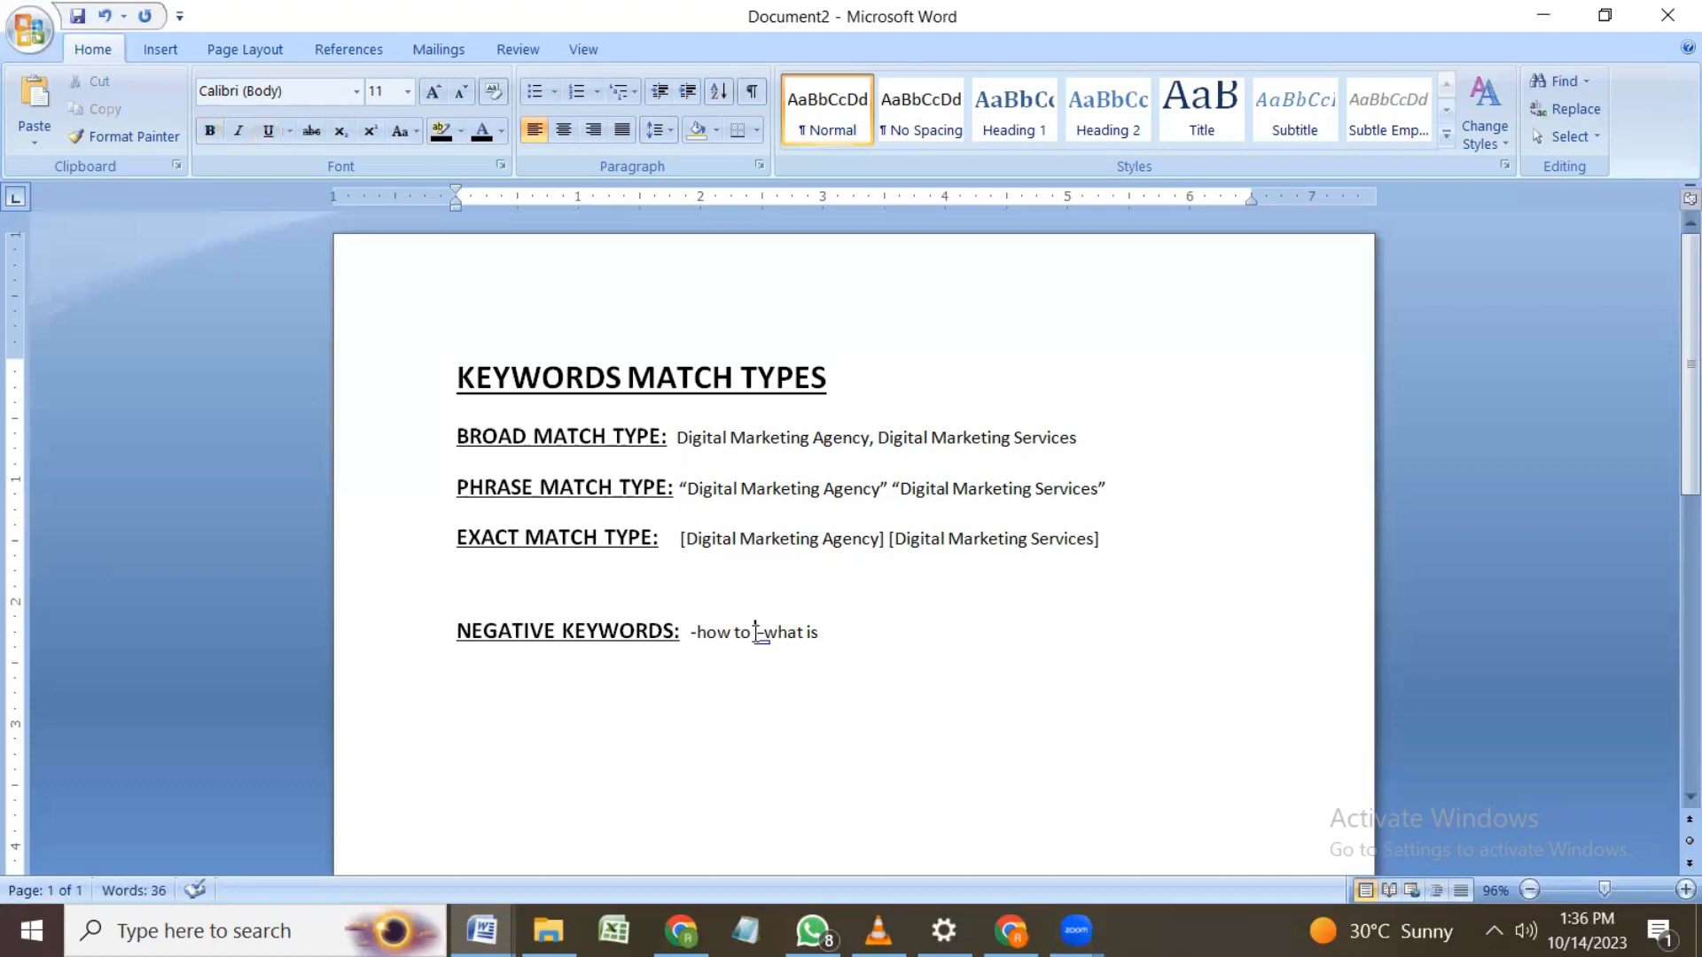
text(do)
Step: Return to Chrome, open the Campaigns overview in Google Ads, and look through its cards
mouse_move(1011, 931)
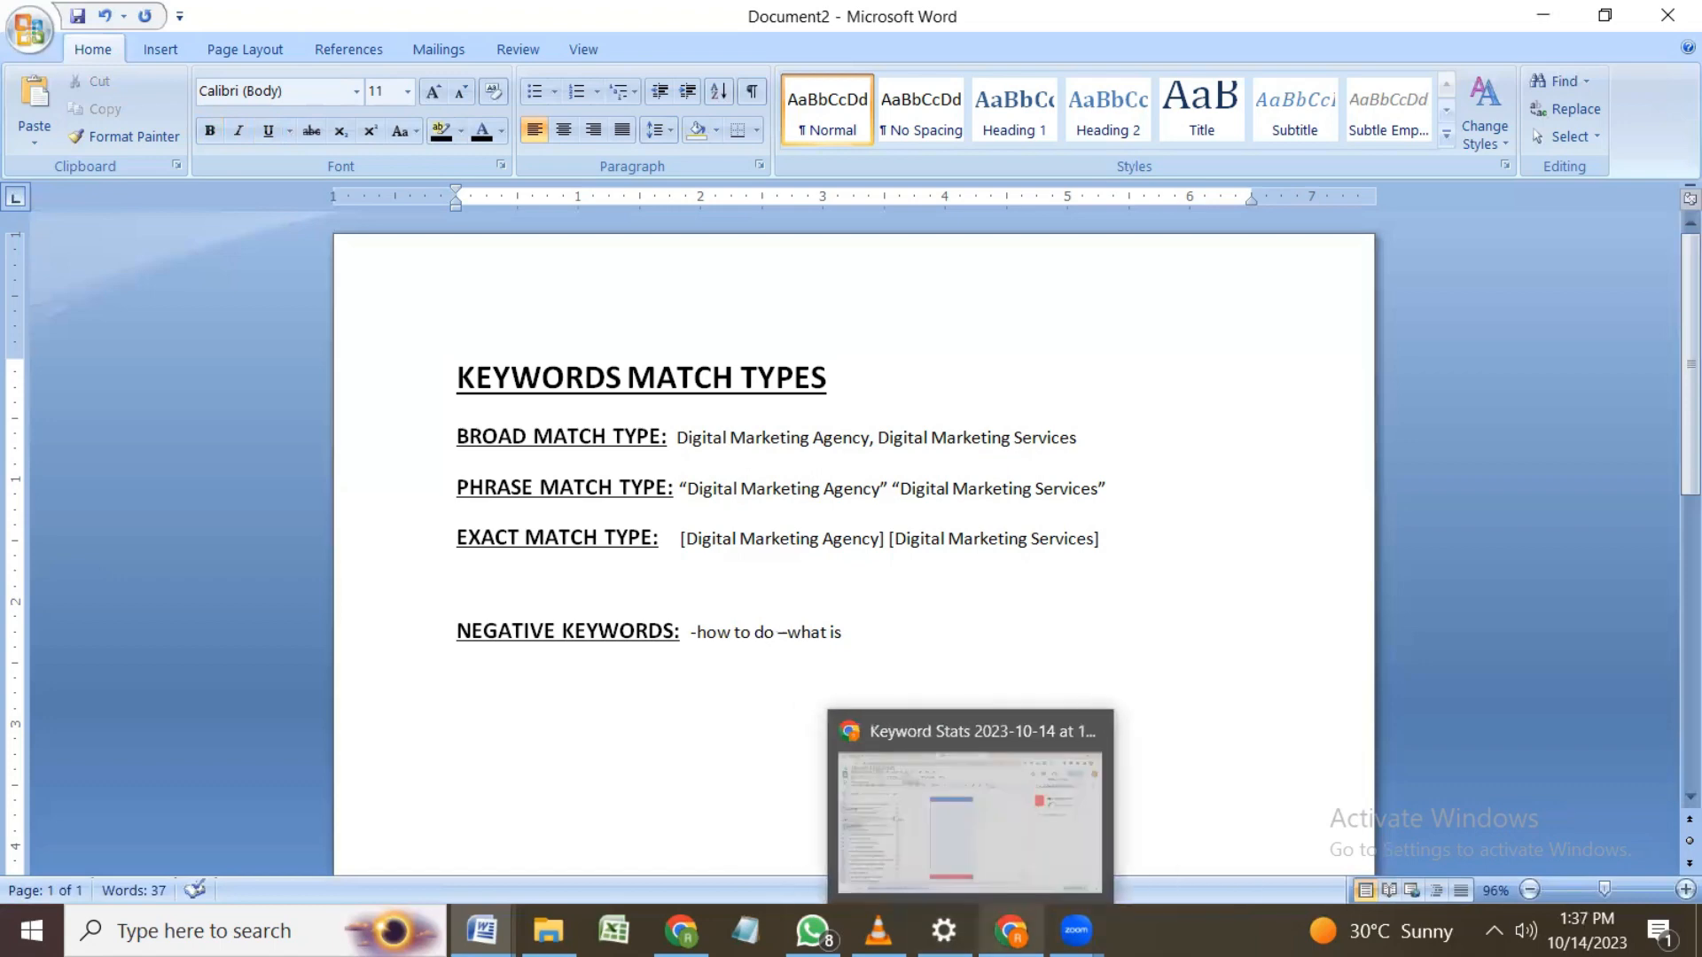
click(1007, 780)
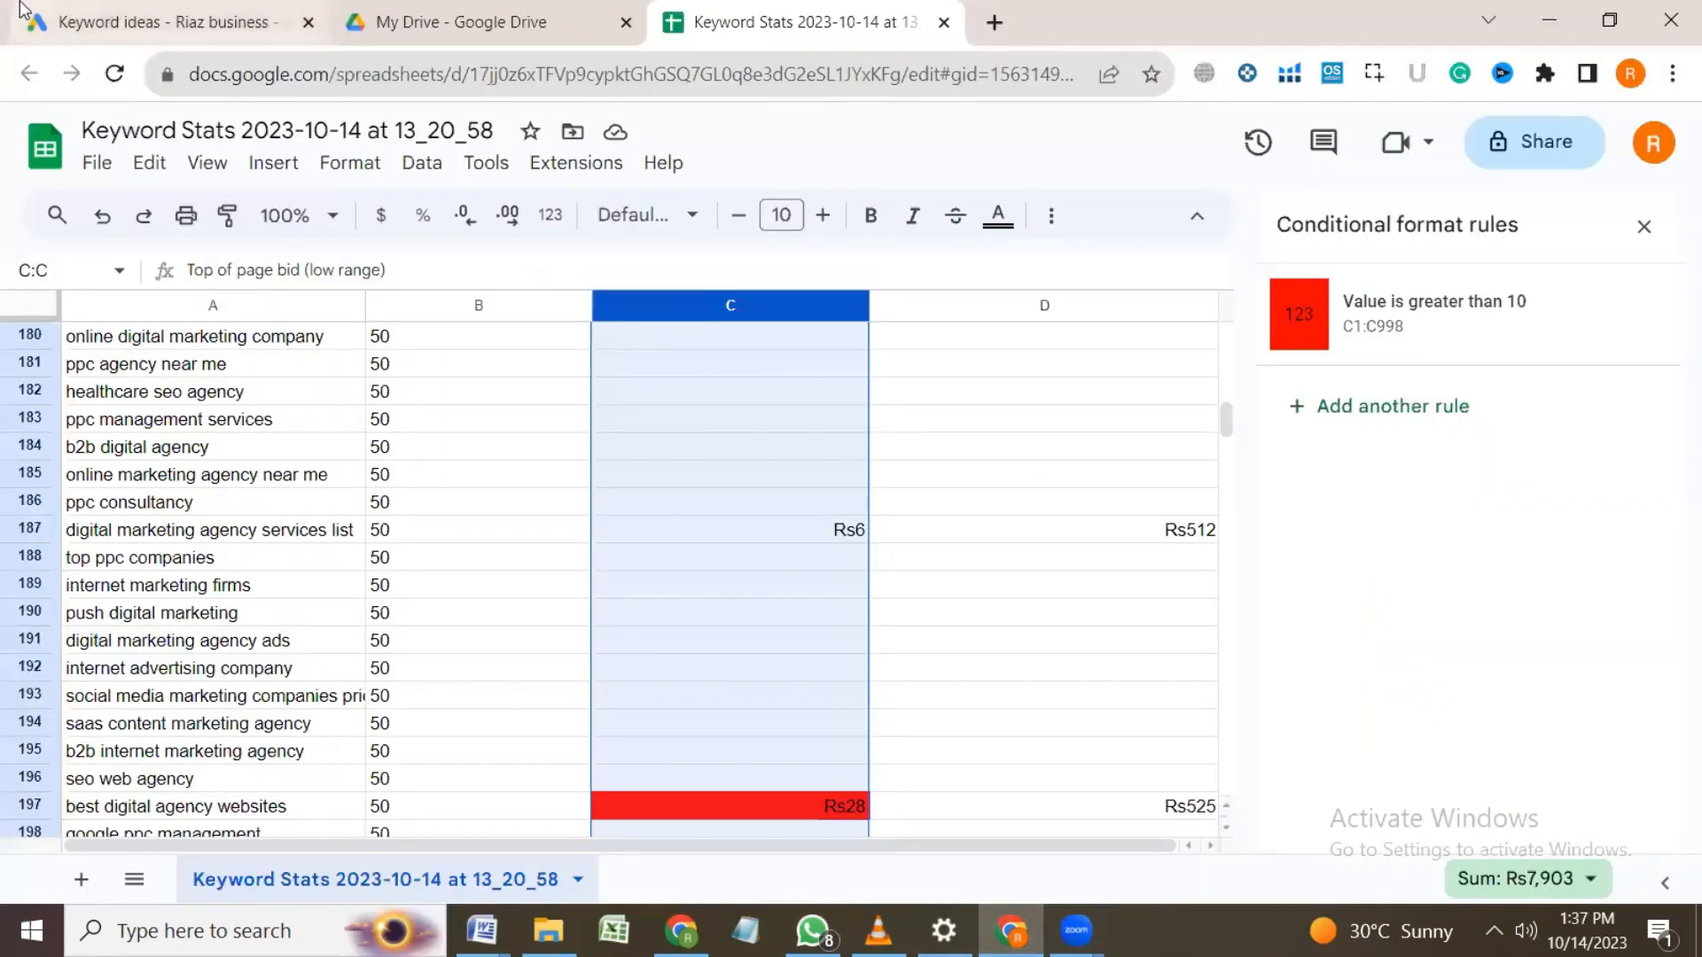
click(213, 23)
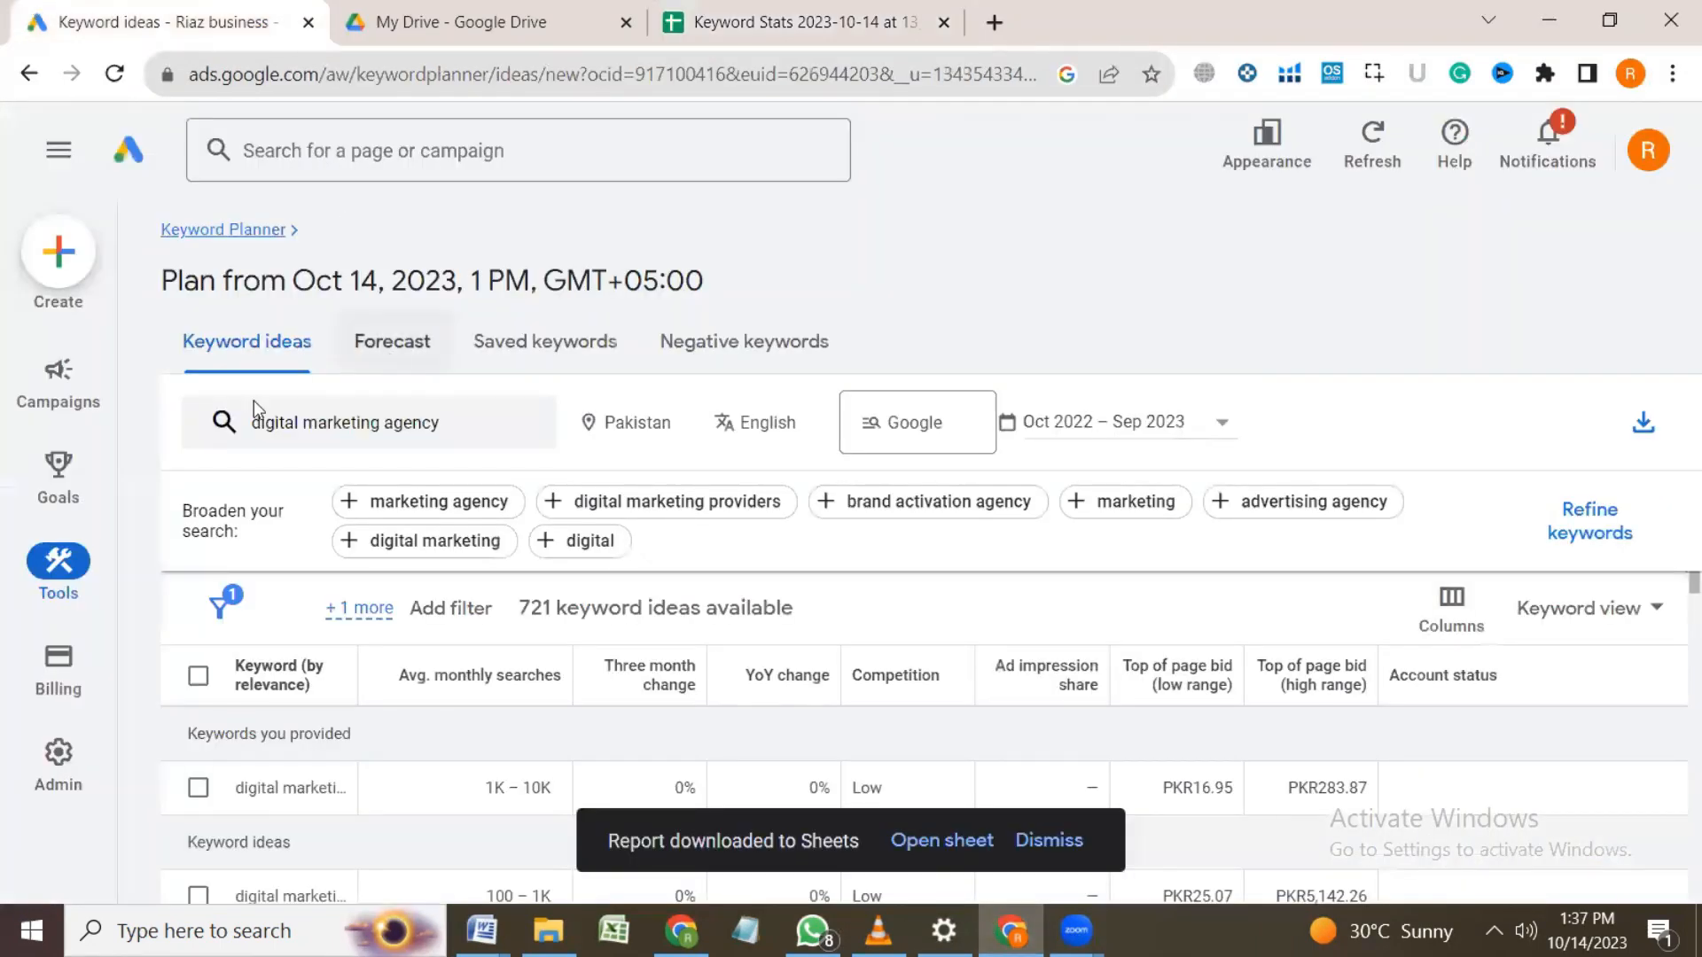
click(57, 397)
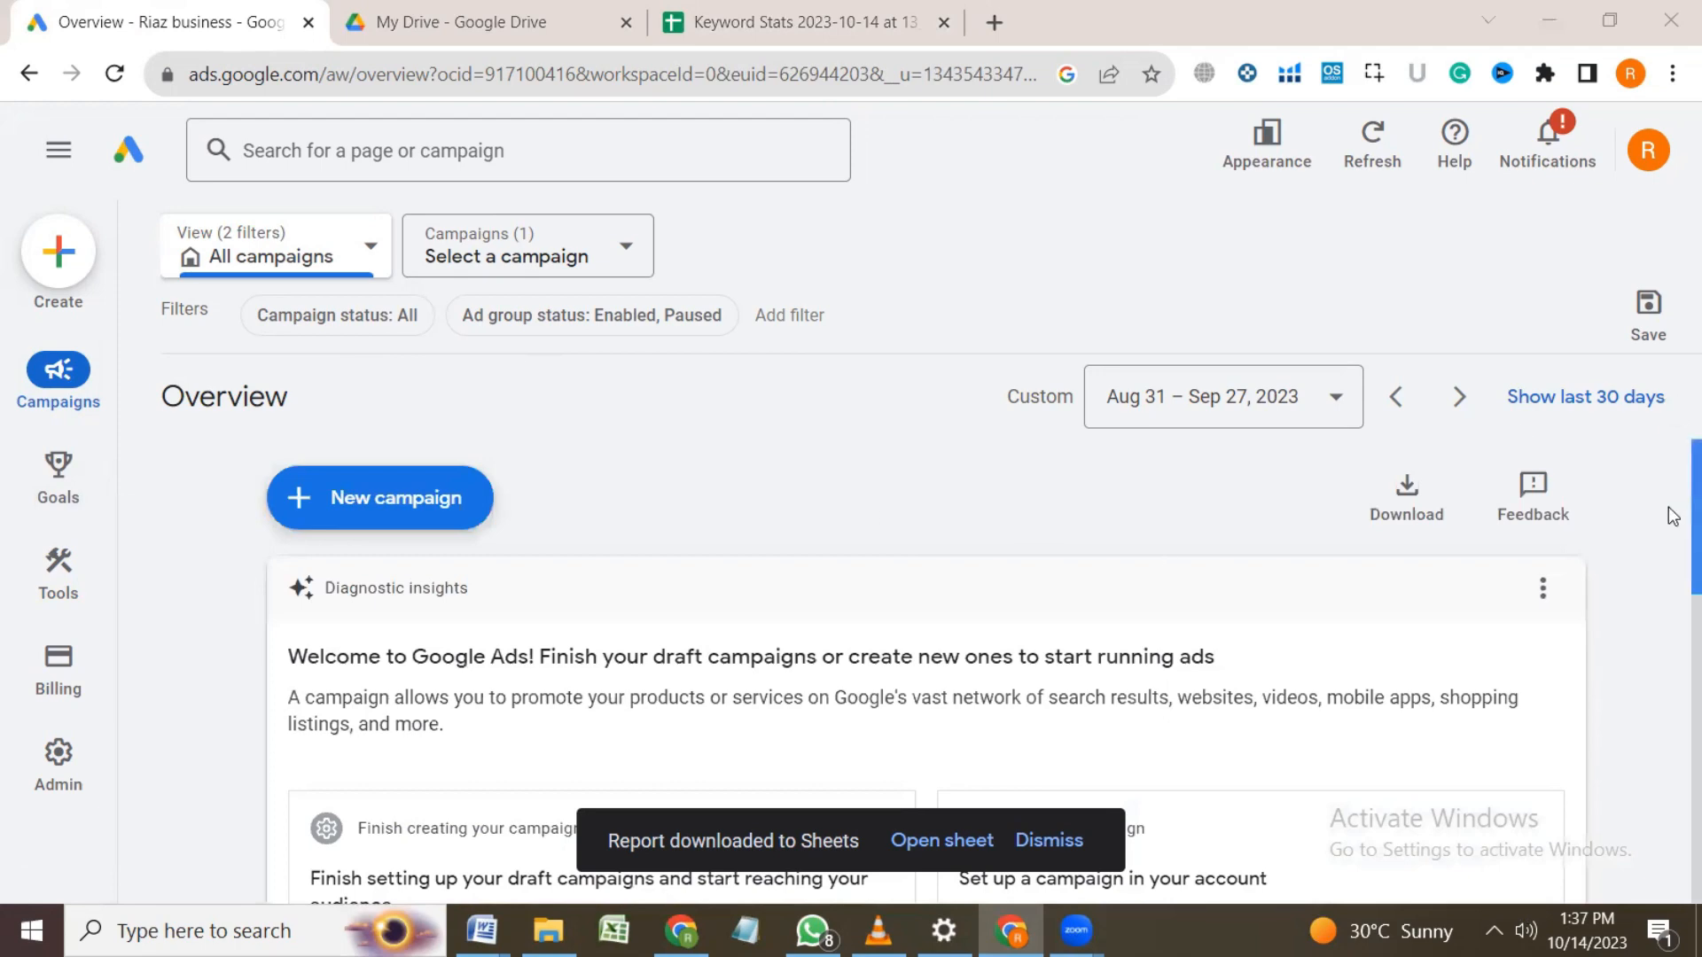
drag(1672, 517, 1672, 668)
mouse_move(57, 494)
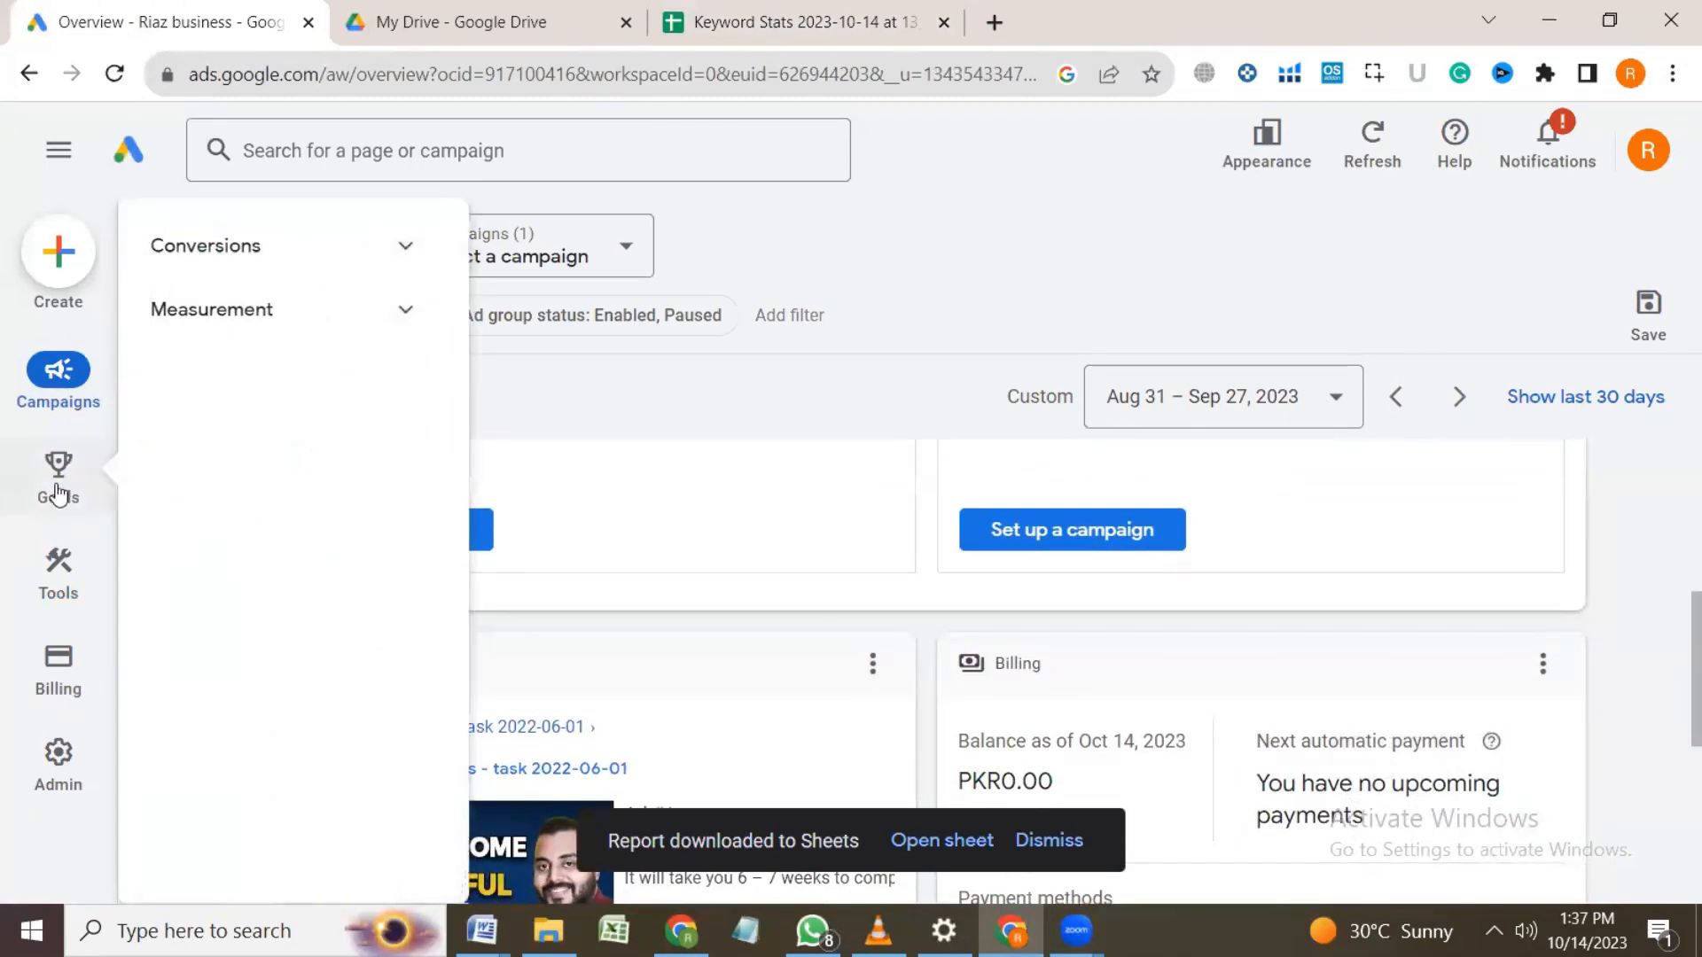
mouse_move(49, 391)
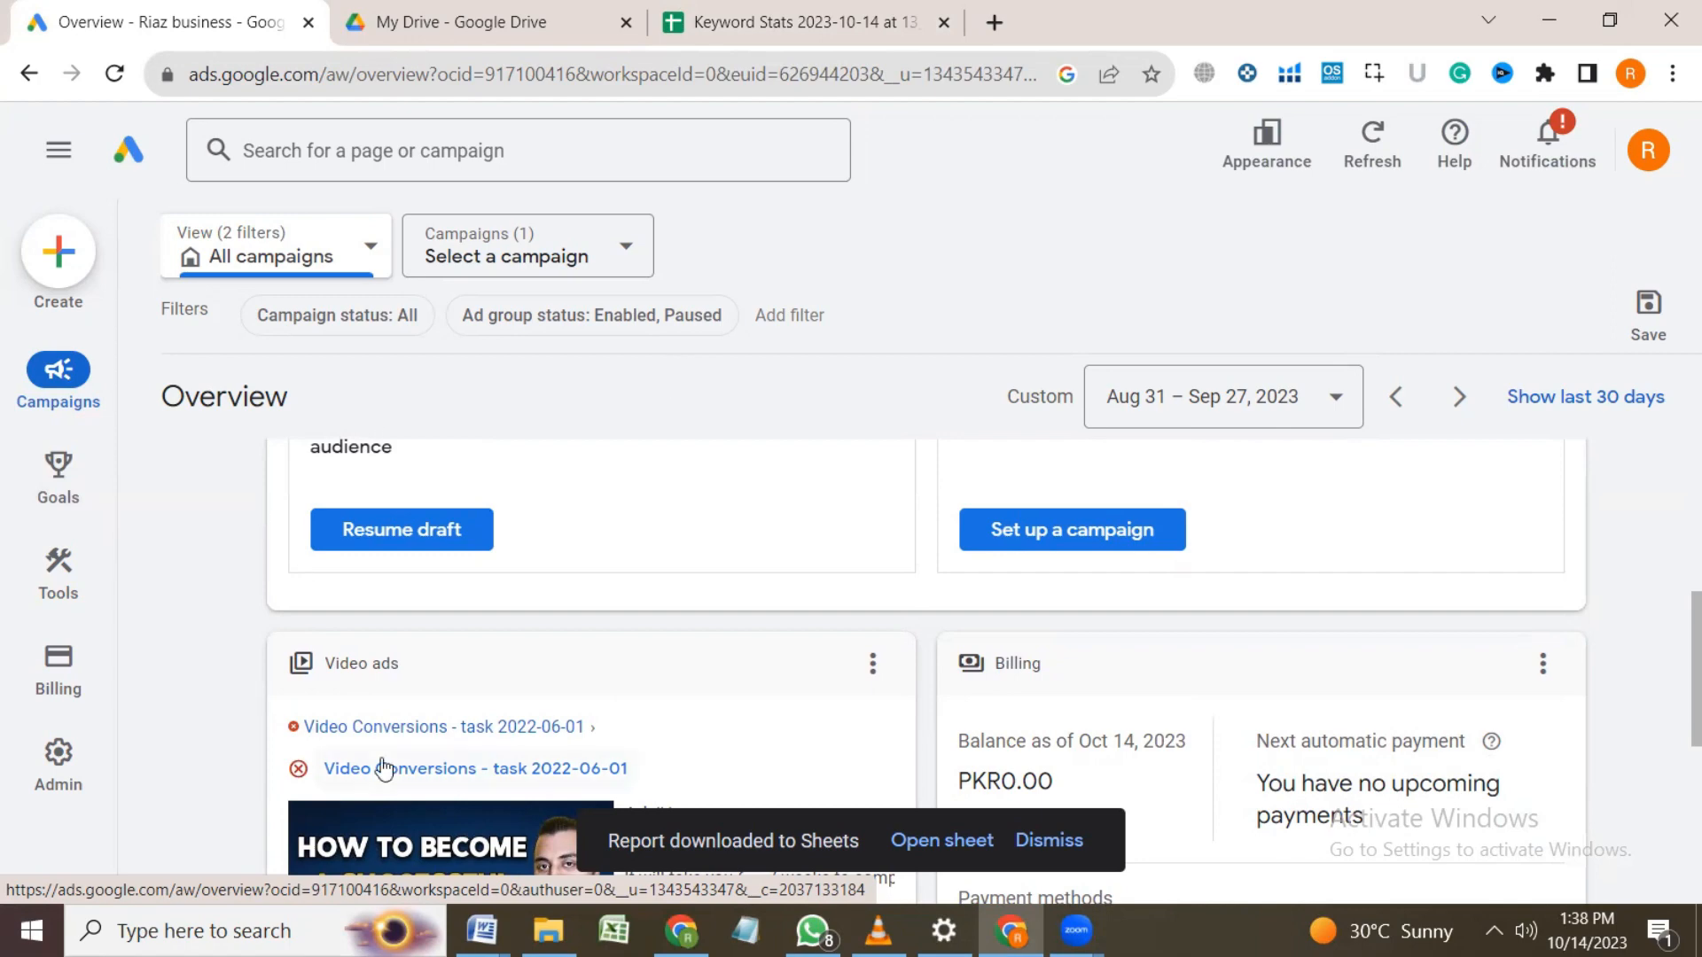
Step: Switch back to Document2 in Microsoft Word to review the keyword match types and negative keywords
mouse_move(482, 931)
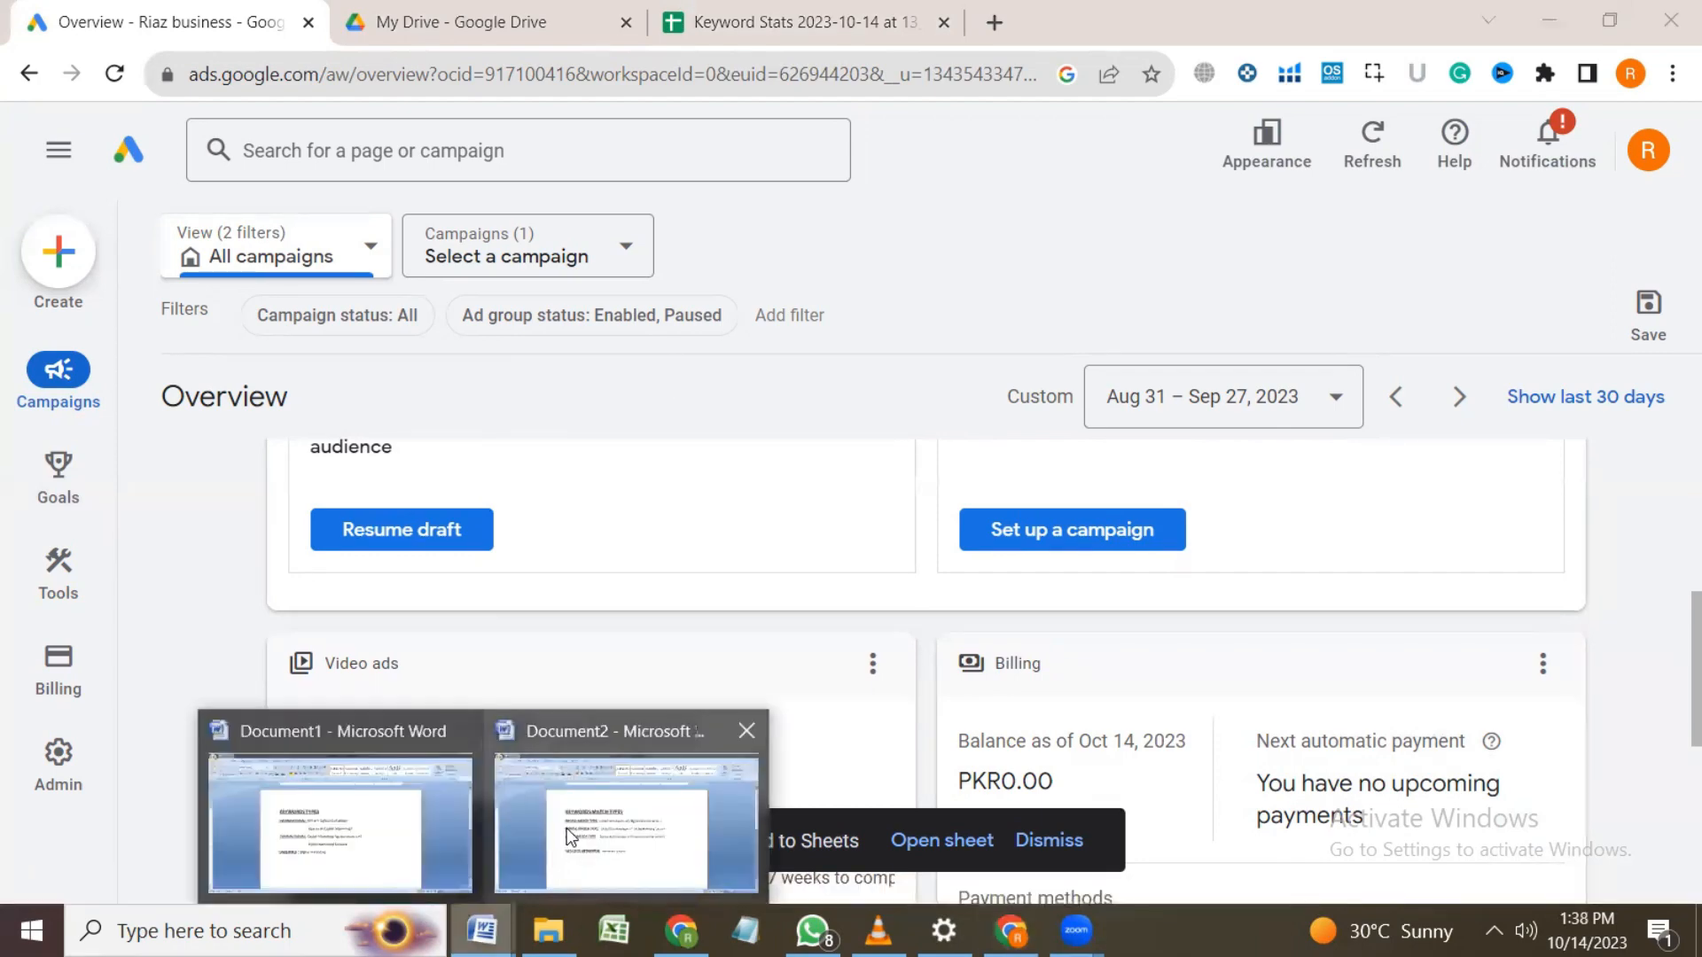
click(566, 828)
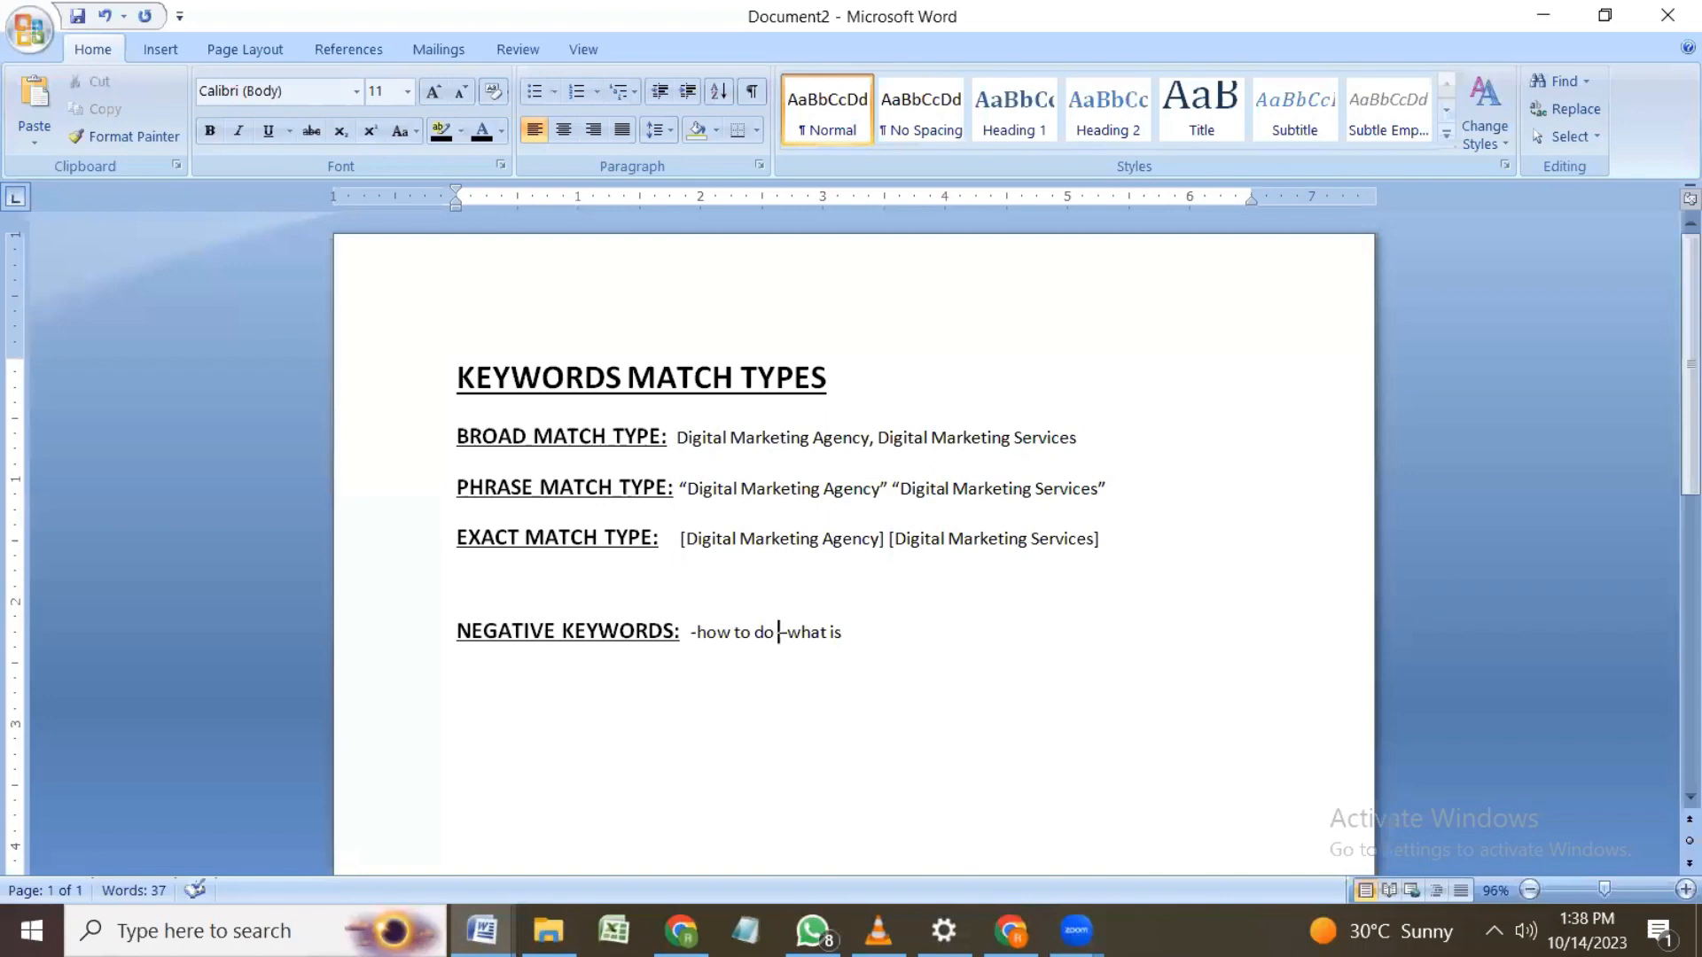
mouse_move(1011, 931)
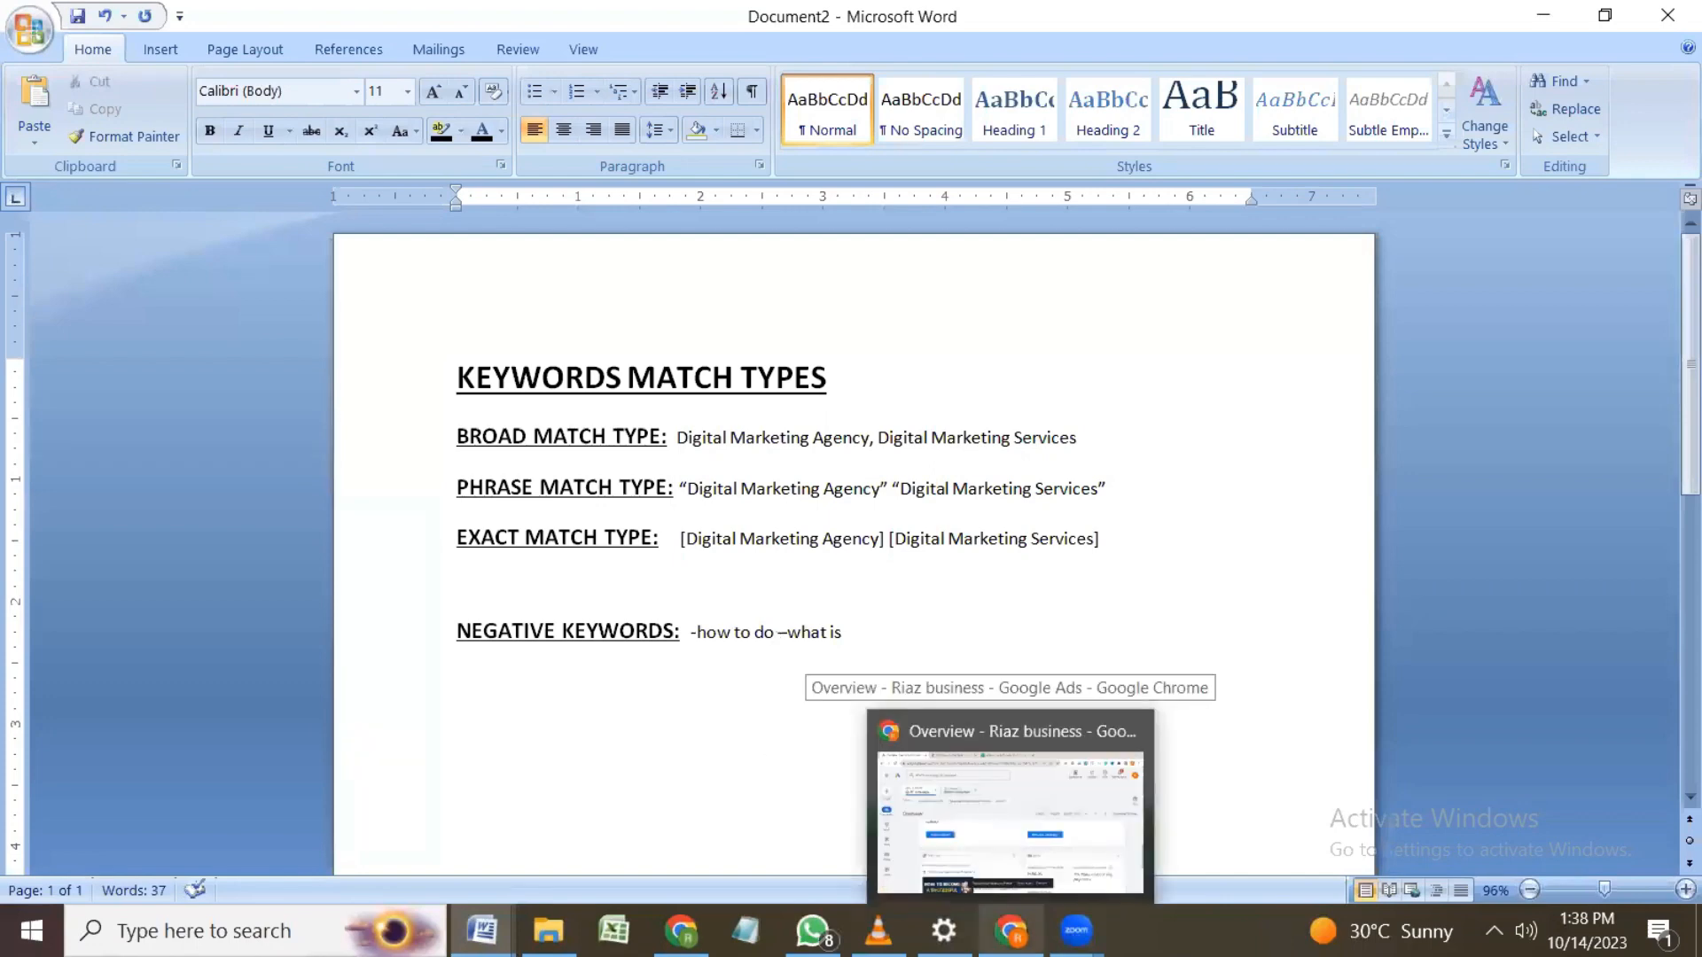
mouse_move(877, 931)
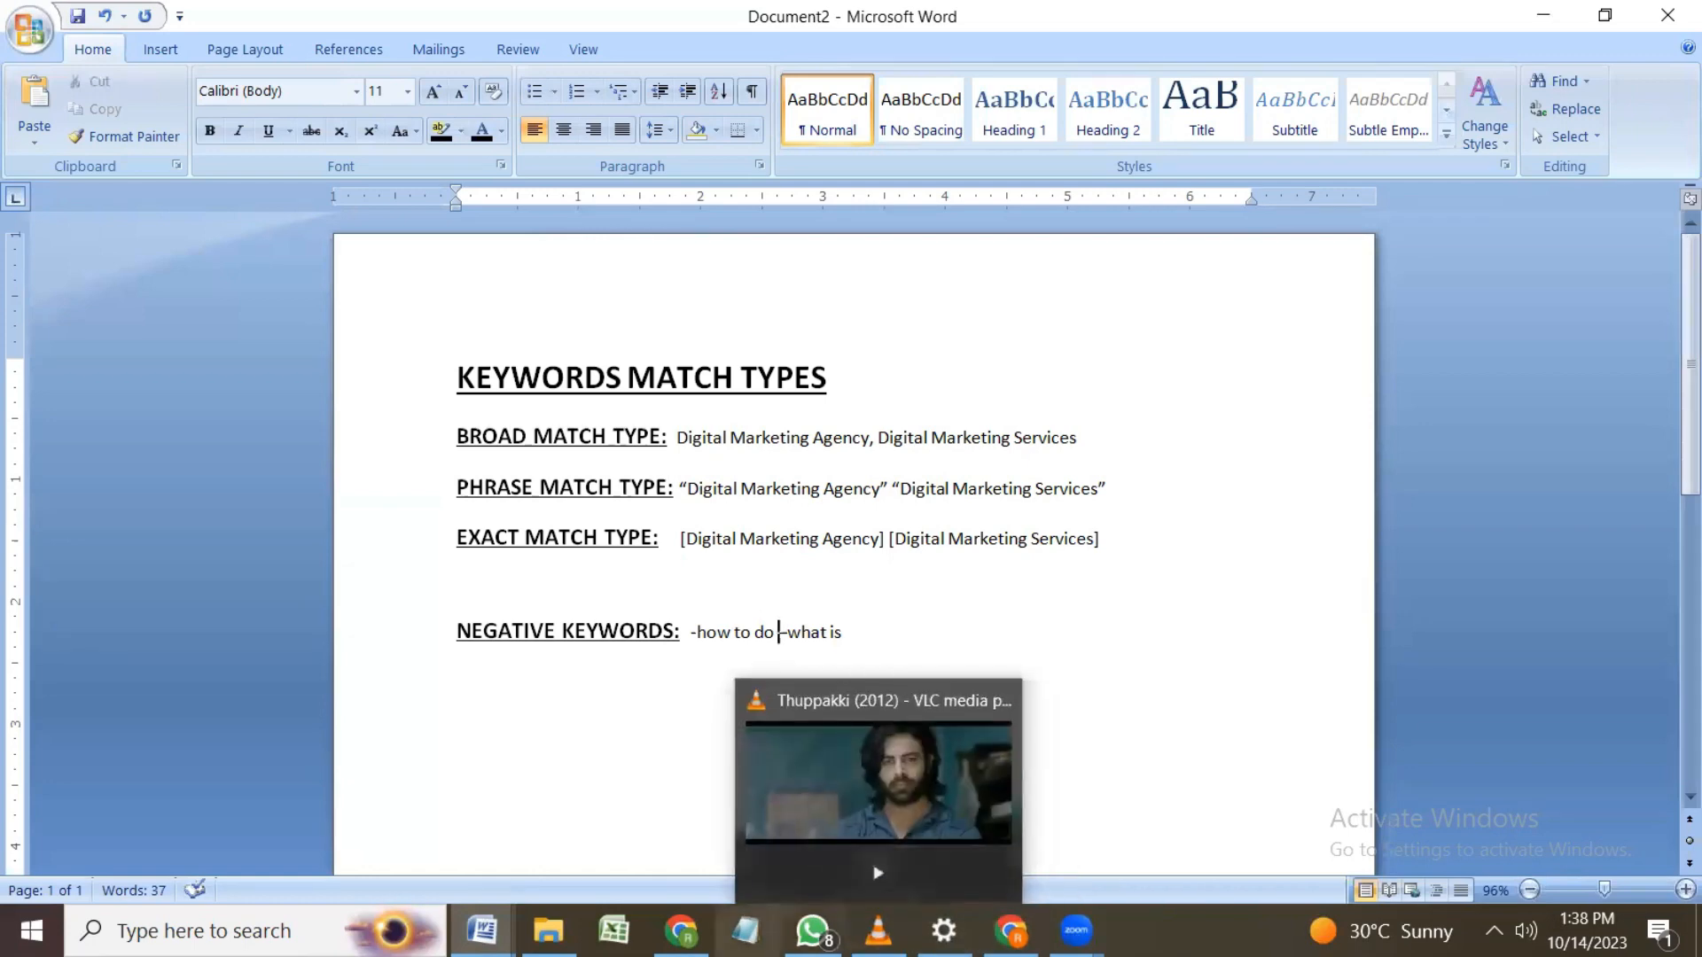
mouse_move(681, 930)
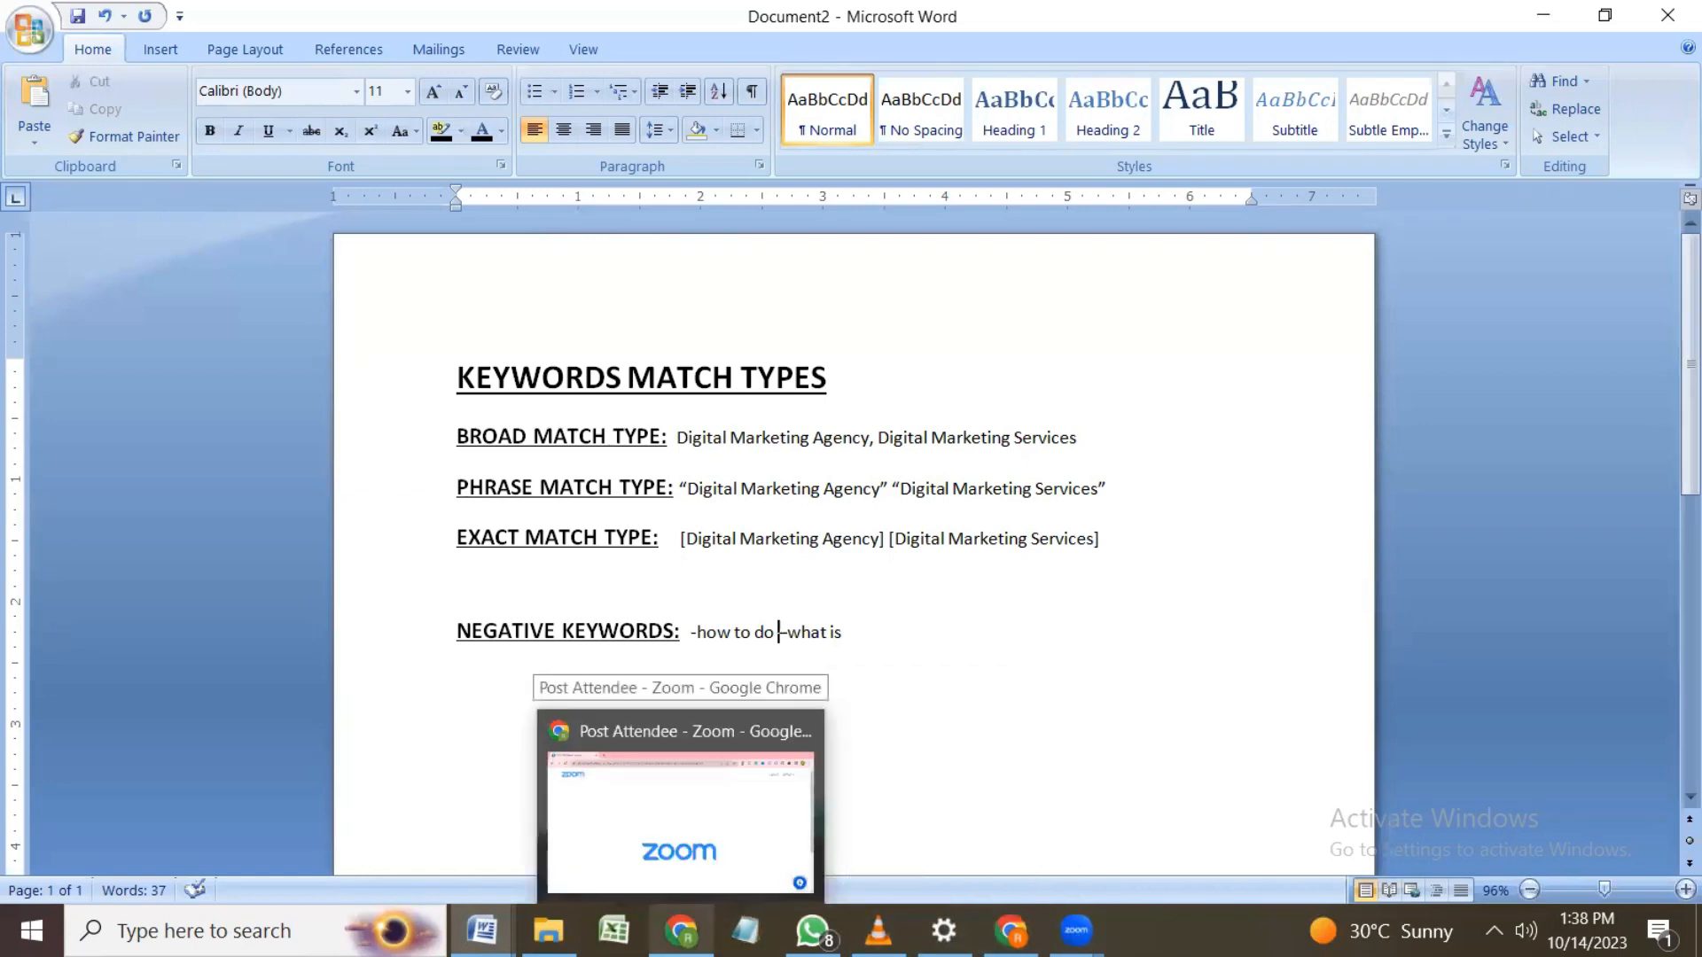